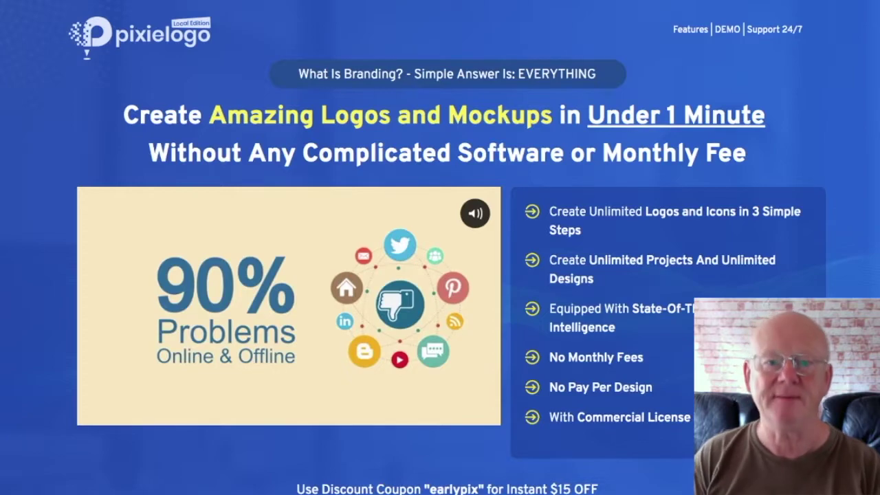
# - Scroll the sales page past the 3 Easy Steps section to the feature cards and commercial-licence offer
pyautogui.scroll(-1, 440, 248)
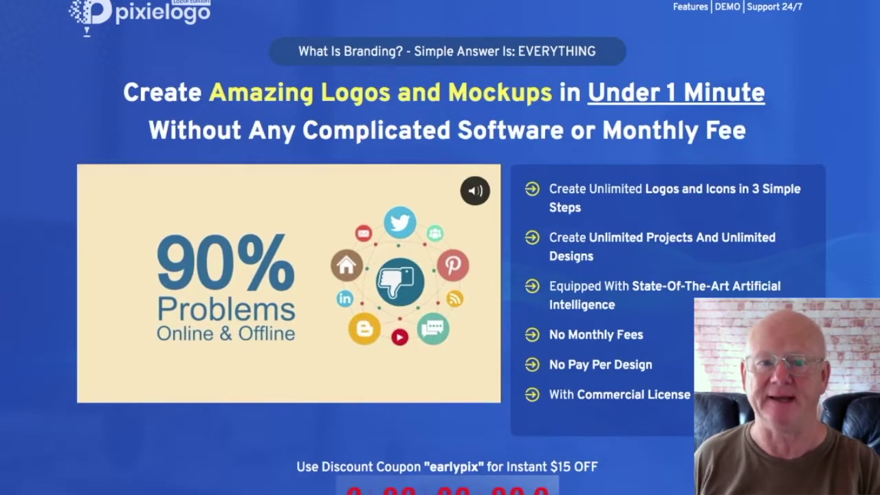
pyautogui.scroll(-4, 440, 247)
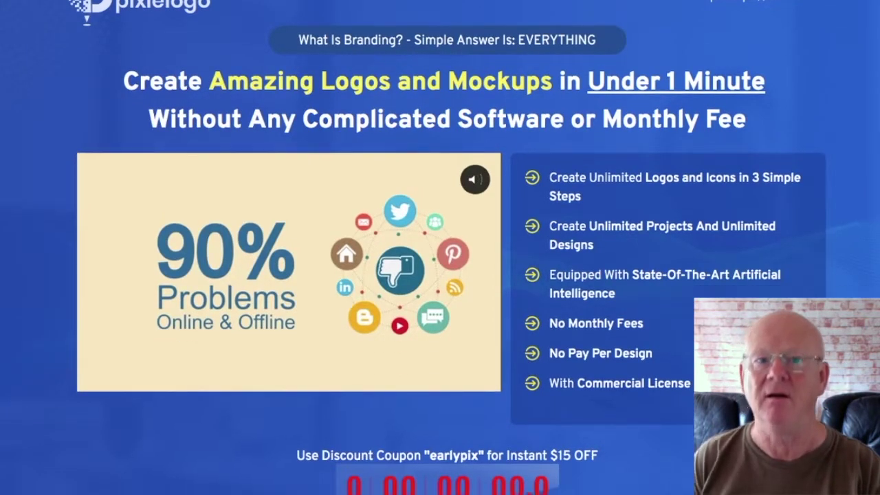
pyautogui.scroll(-5, 440, 247)
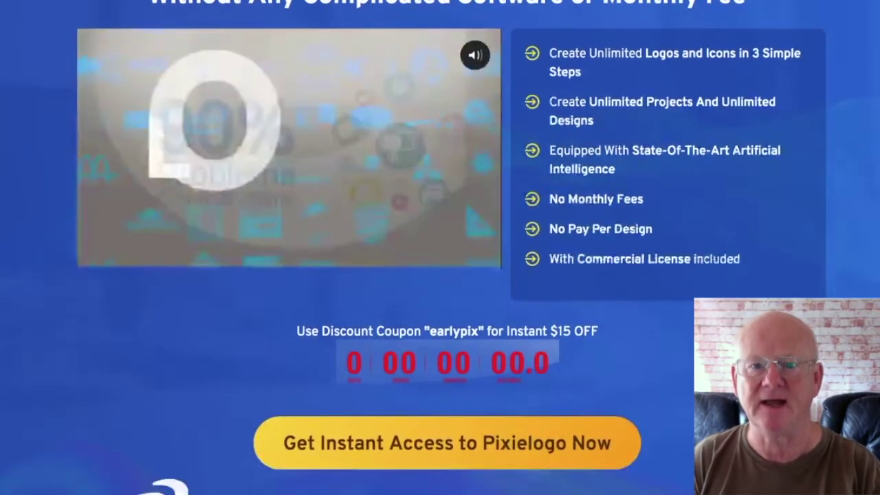
pyautogui.scroll(-4, 440, 247)
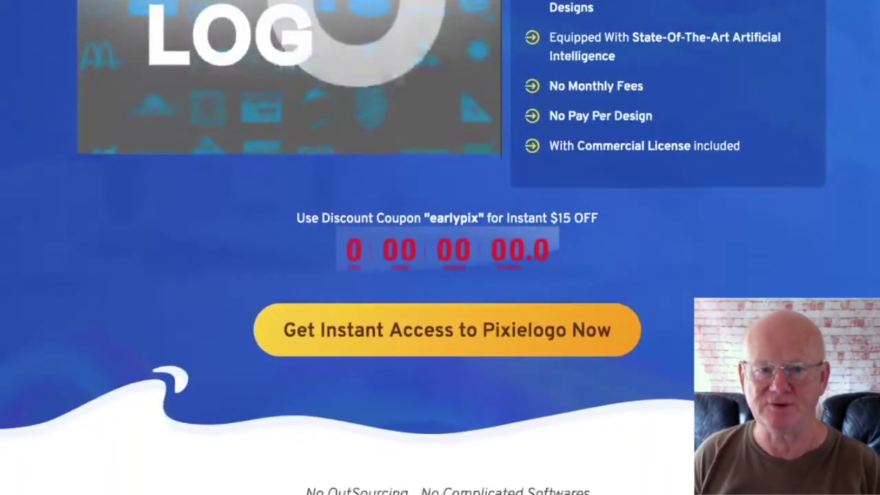
pyautogui.scroll(-5, 440, 247)
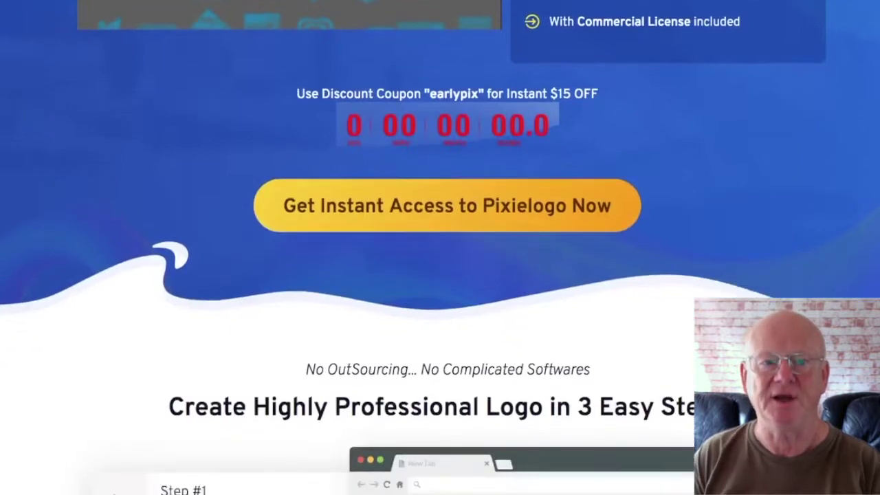
pyautogui.scroll(-4, 440, 248)
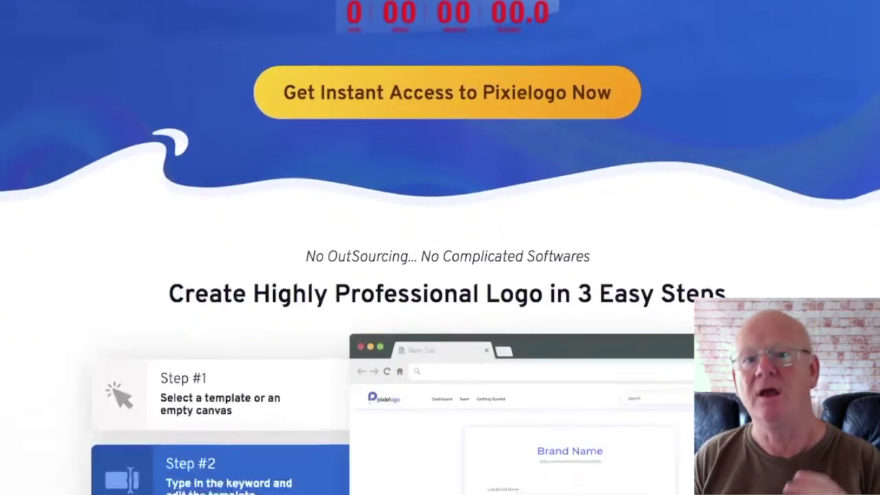
pyautogui.scroll(-4, 440, 248)
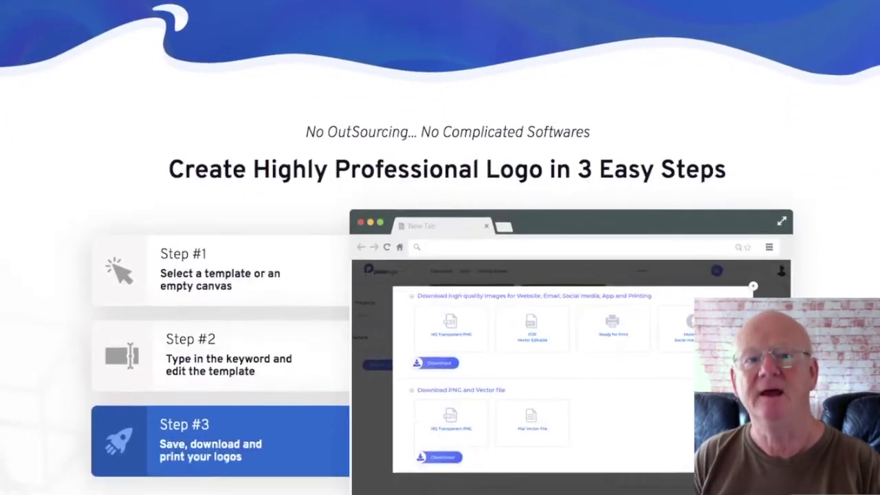
pyautogui.scroll(-4, 440, 247)
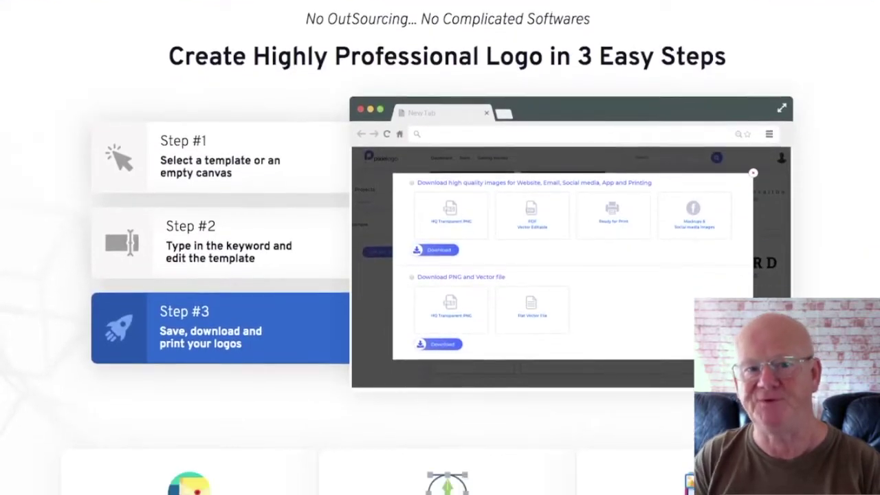
pyautogui.scroll(-4, 440, 247)
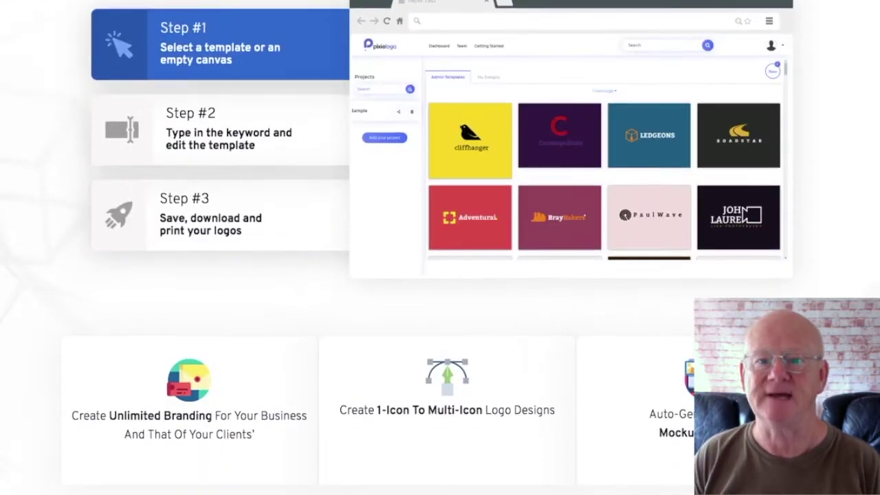
pyautogui.scroll(-4, 440, 248)
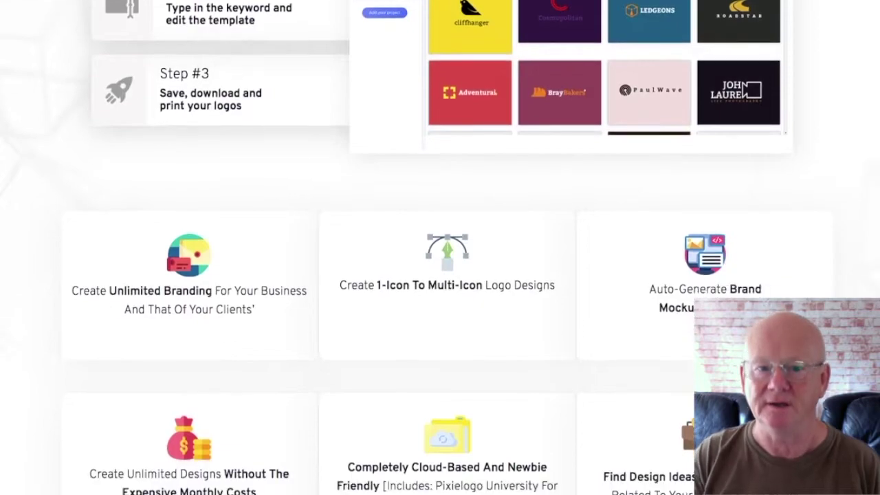
pyautogui.scroll(-4, 440, 247)
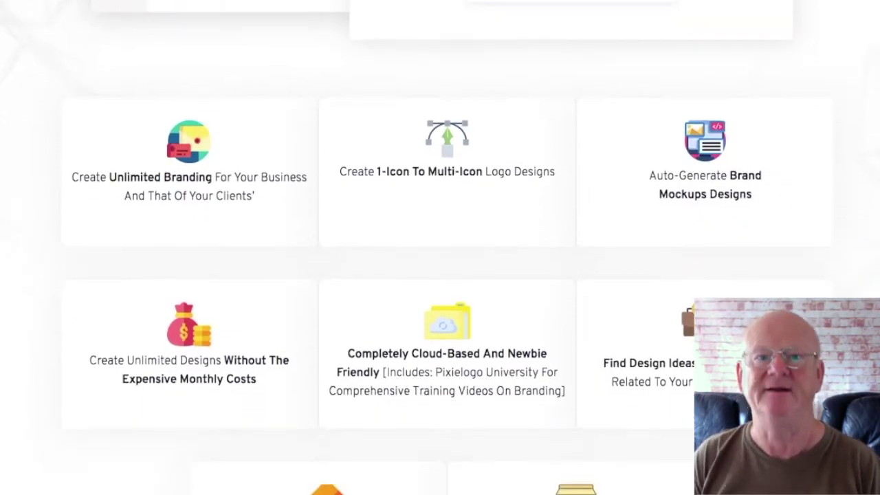
pyautogui.scroll(-2, 440, 248)
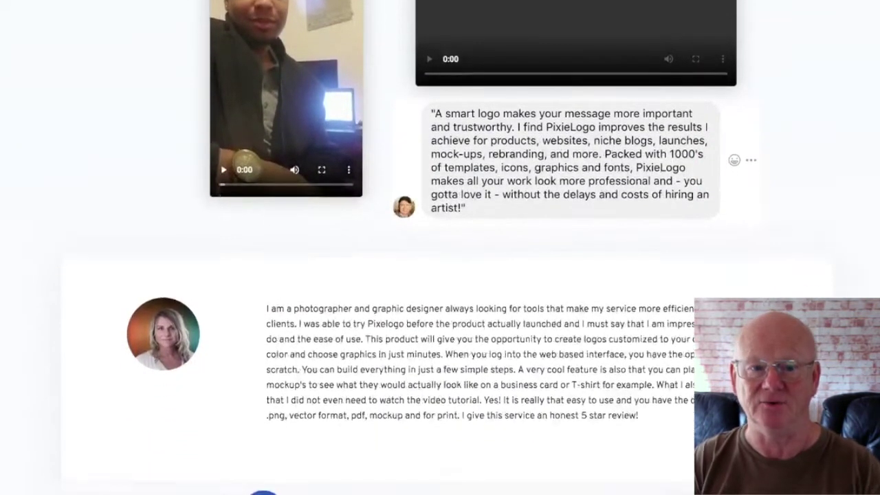
# - Scroll down to the photographer's five-star written review below the video testimonials
pyautogui.scroll(-3, 440, 247)
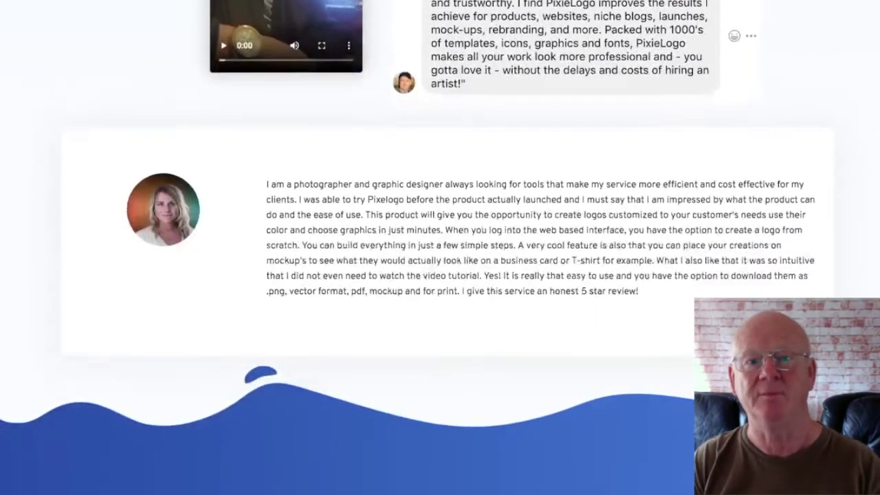
# - Scroll past the logo price cards to the FedEx, LG, Toyota and Nike logo examples
pyautogui.scroll(-4, 440, 247)
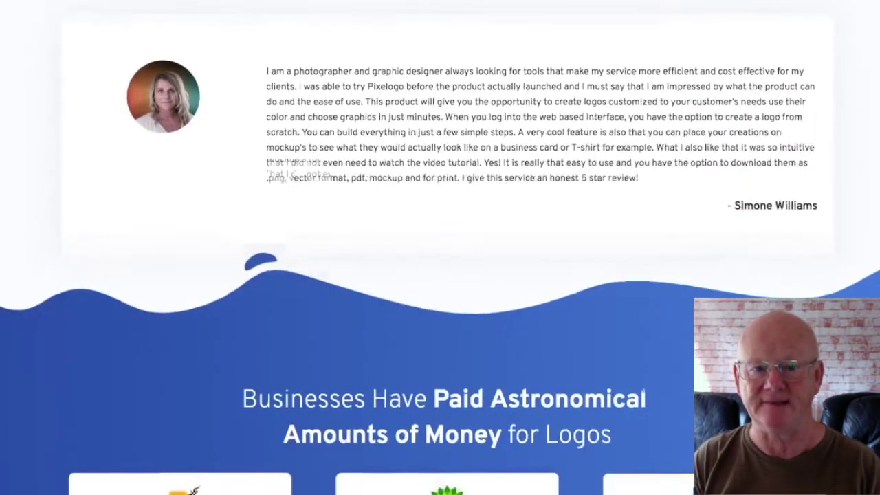
pyautogui.scroll(-4, 440, 248)
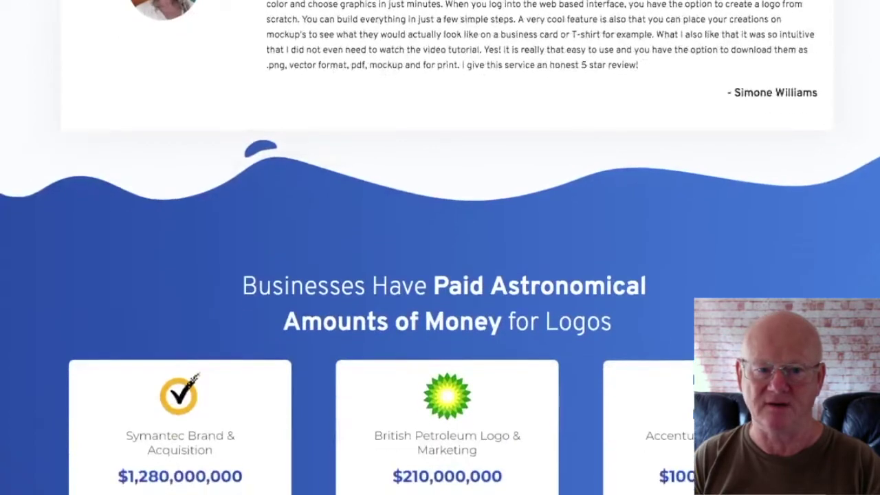
pyautogui.scroll(-4, 440, 248)
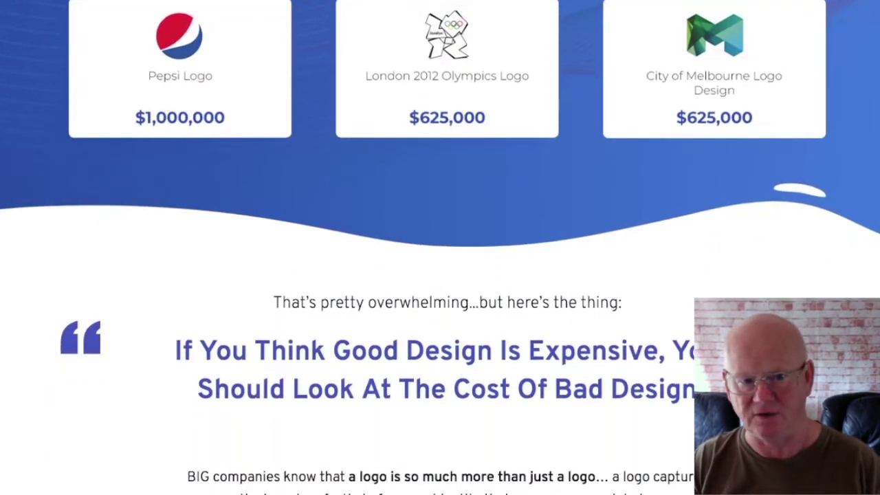
pyautogui.scroll(-4, 440, 247)
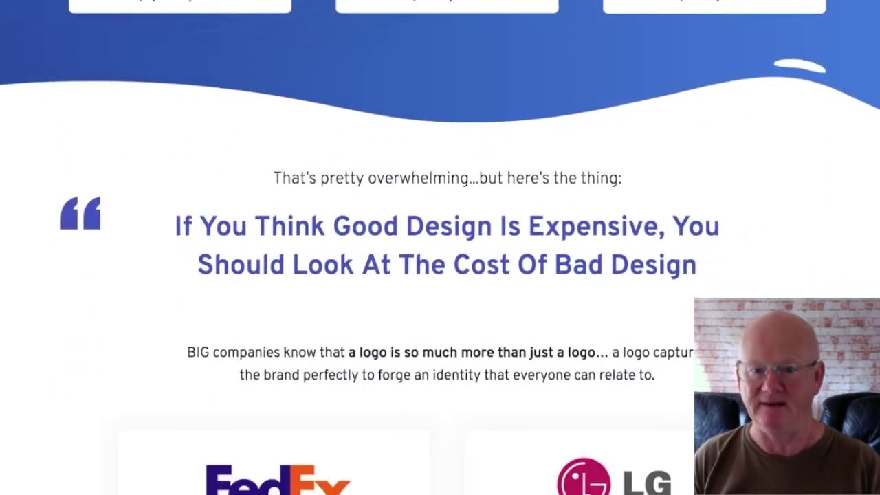
pyautogui.scroll(-4, 440, 247)
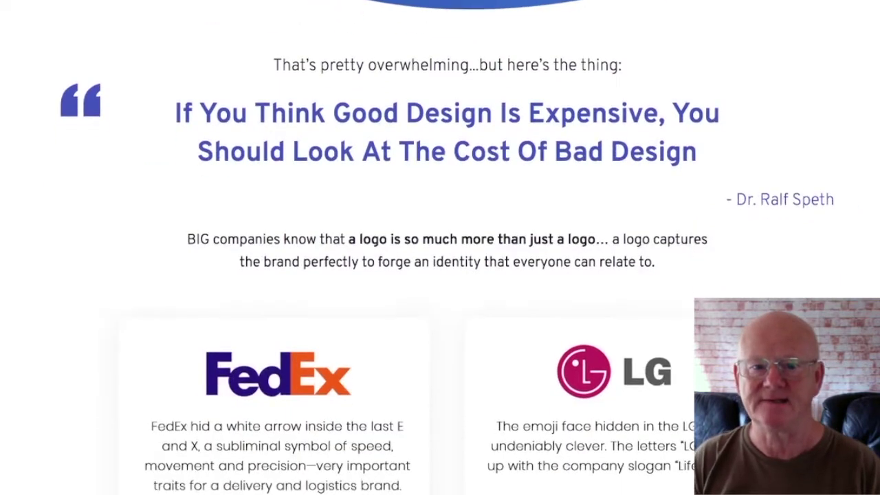
pyautogui.scroll(-4, 440, 247)
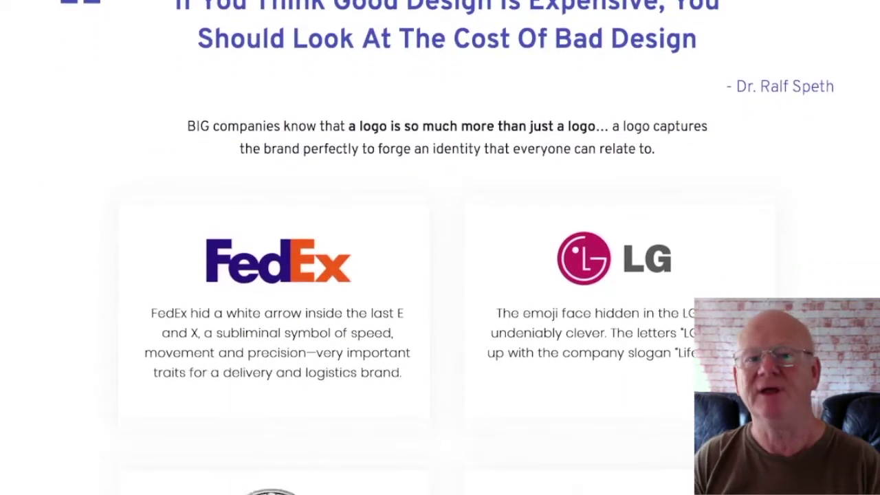
pyautogui.scroll(-4, 440, 247)
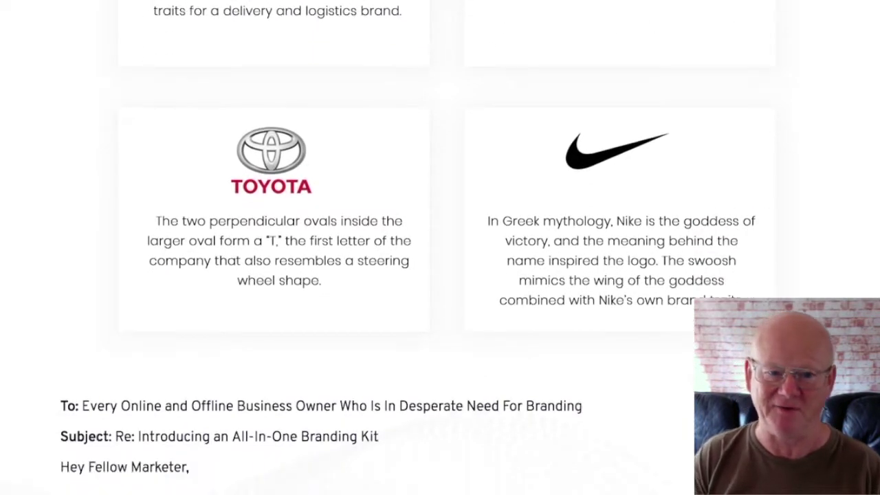
# - Scroll through Option 1's text until 'Option: 2 – Paying a Designer to do it for us' shows
pyautogui.scroll(-4, 440, 248)
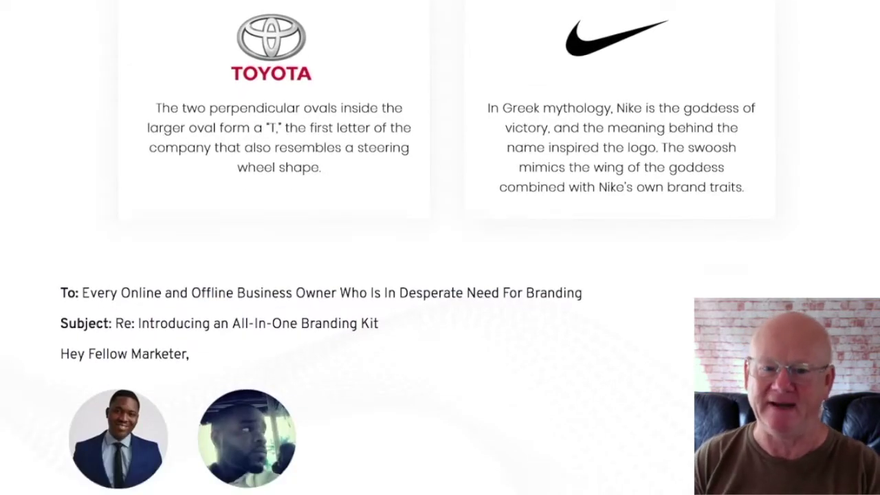
pyautogui.scroll(-4, 440, 248)
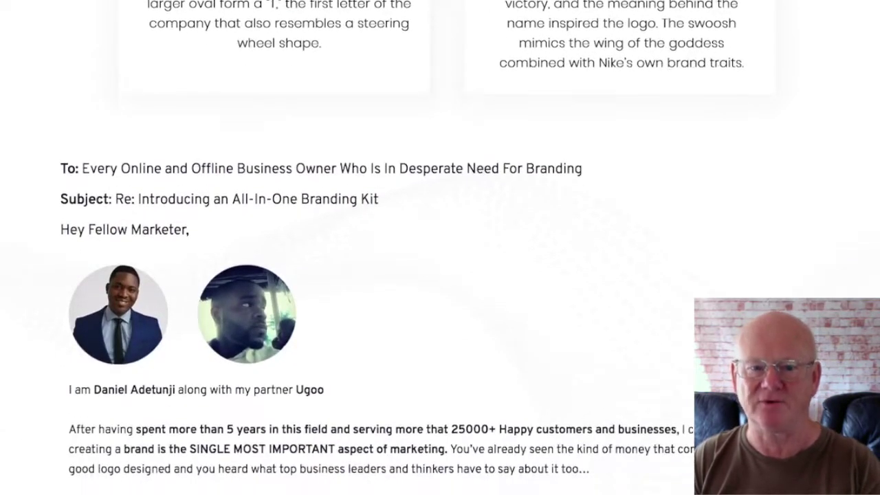
pyautogui.scroll(-4, 440, 248)
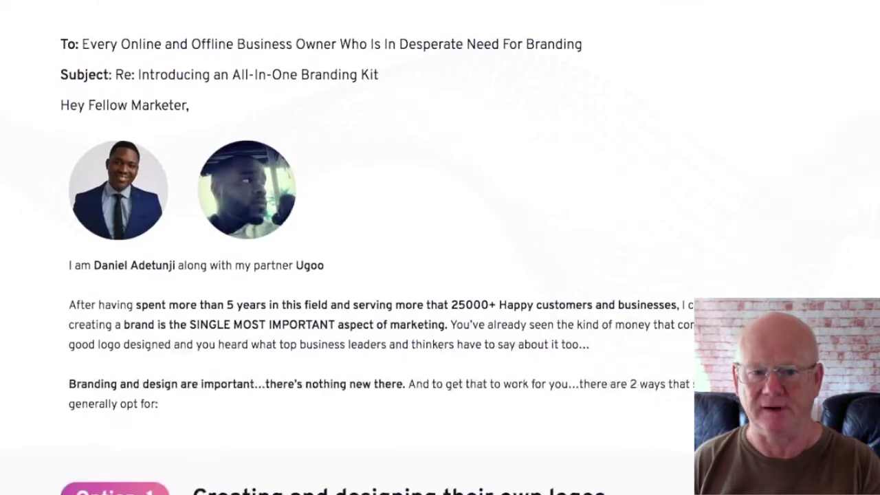
pyautogui.scroll(-4, 440, 248)
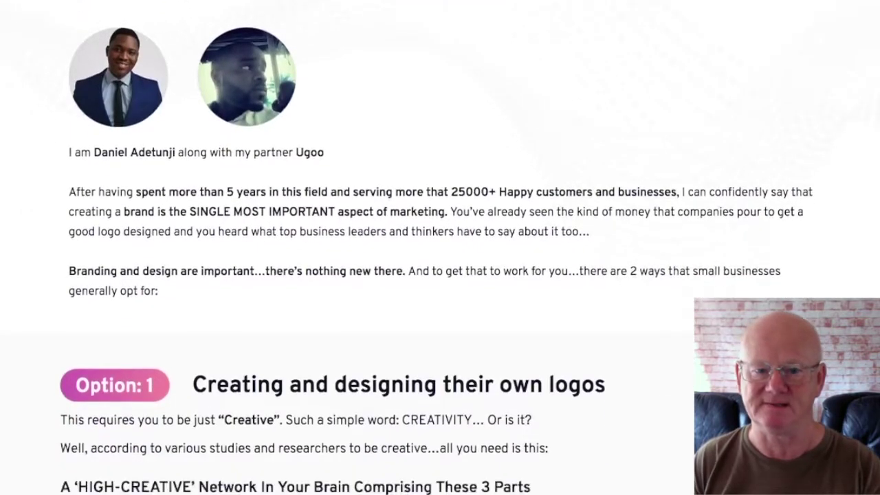
pyautogui.scroll(-4, 440, 247)
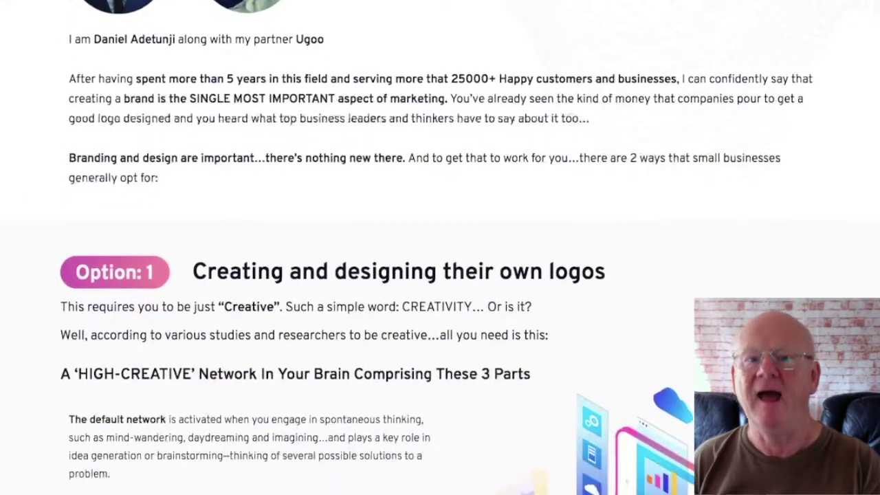
pyautogui.scroll(-4, 440, 248)
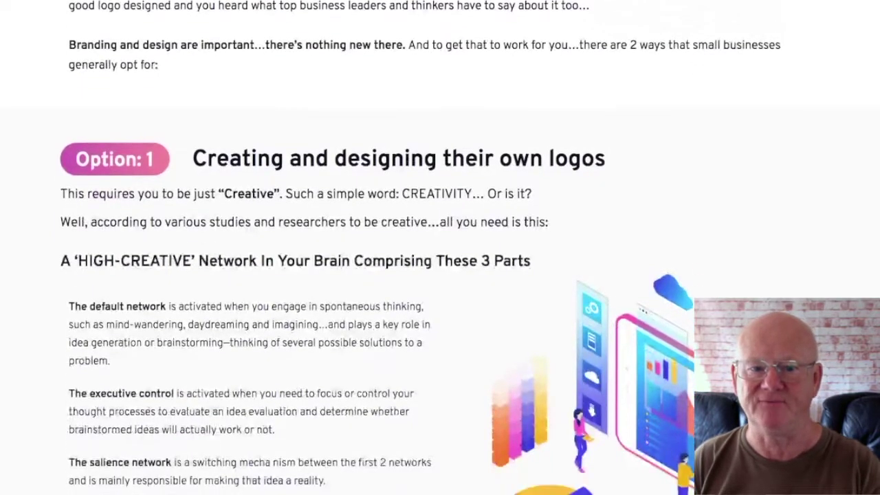
pyautogui.scroll(-4, 440, 247)
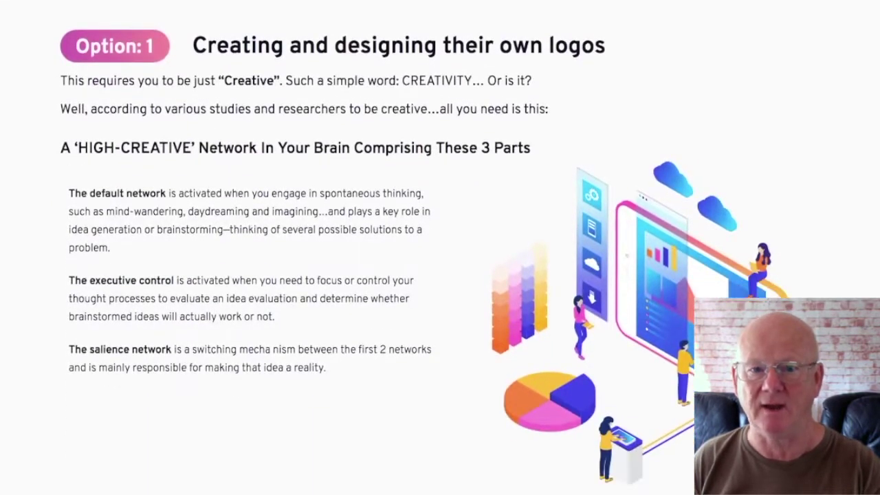
pyautogui.scroll(-4, 440, 247)
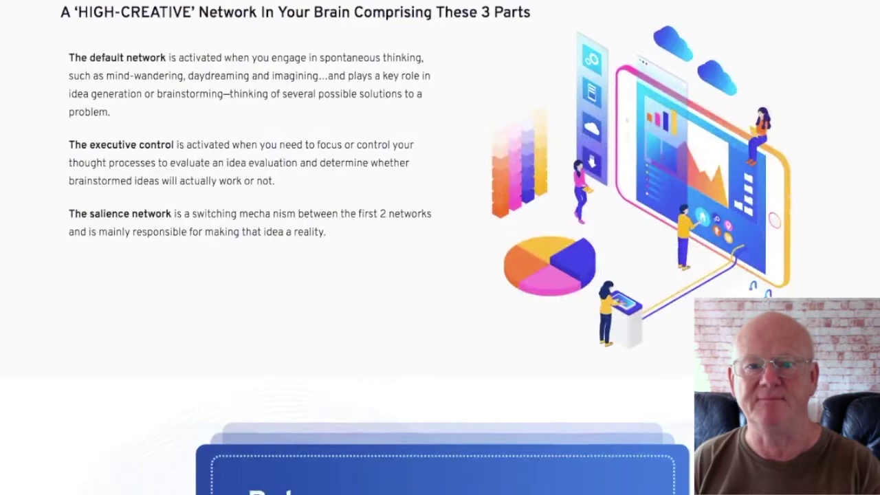
pyautogui.scroll(-4, 440, 247)
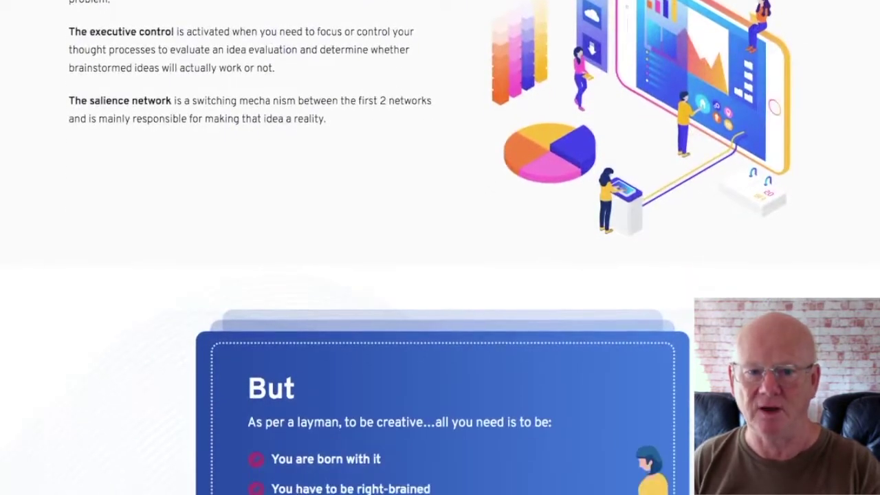
pyautogui.scroll(-4, 440, 248)
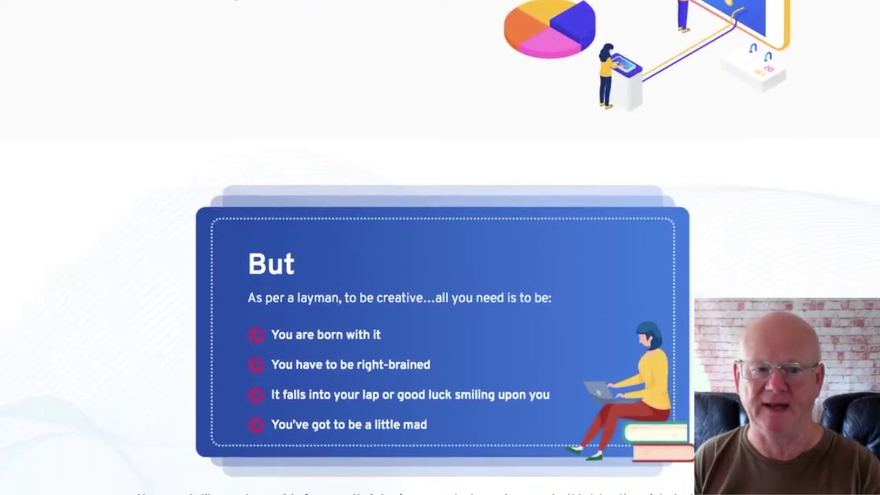
pyautogui.scroll(-4, 440, 247)
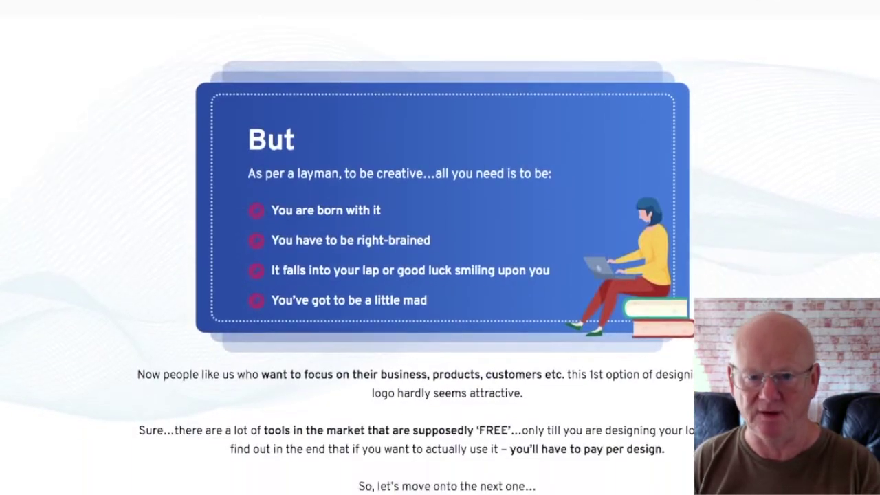
pyautogui.scroll(-5, 440, 247)
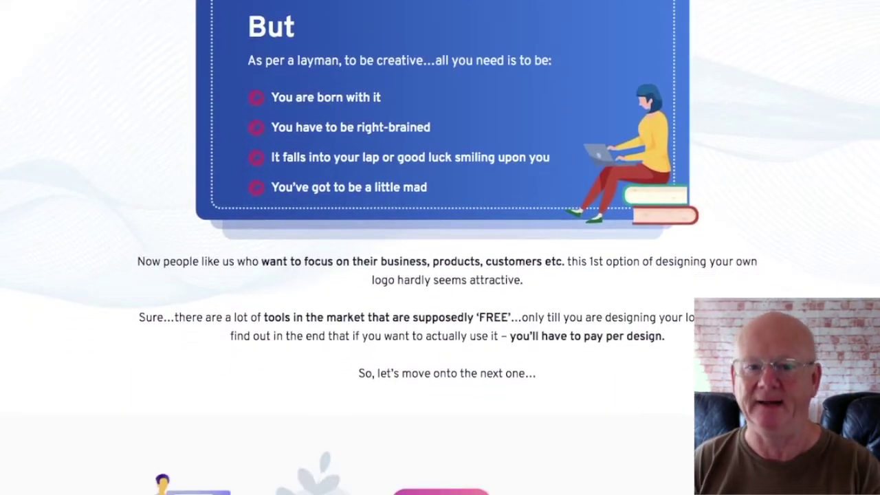
pyautogui.scroll(-4, 440, 248)
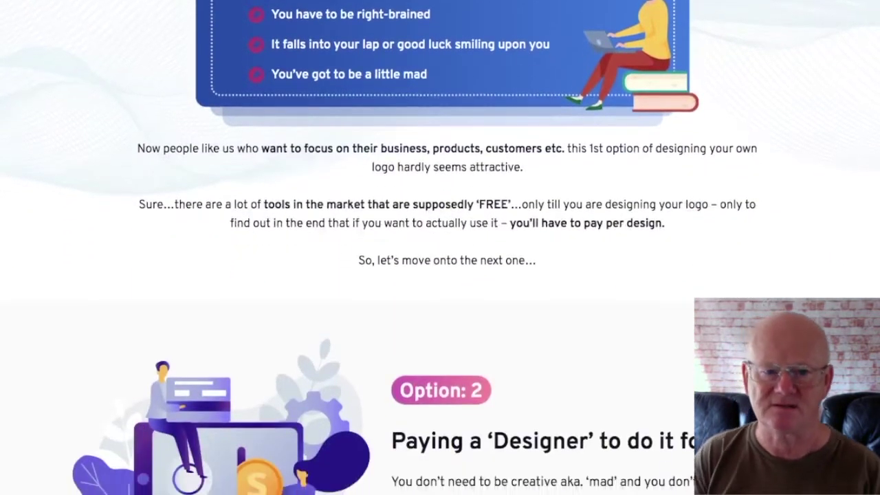
pyautogui.scroll(-4, 440, 248)
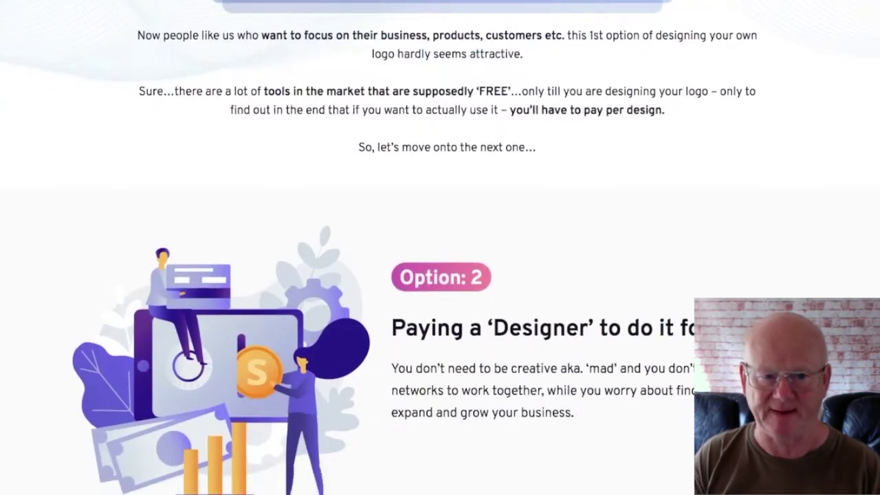
# - Scroll past the designer prices and demo video to the earlypix countdown and Step 1
pyautogui.scroll(-5, 440, 247)
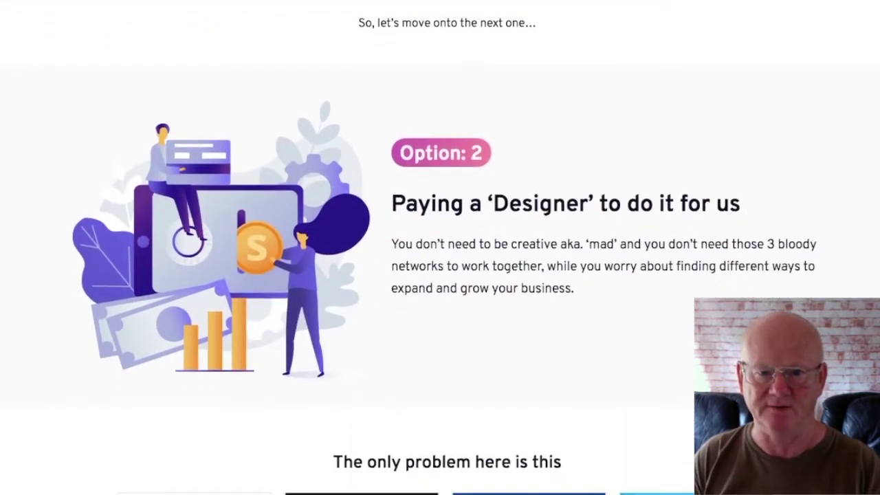
pyautogui.scroll(-5, 440, 247)
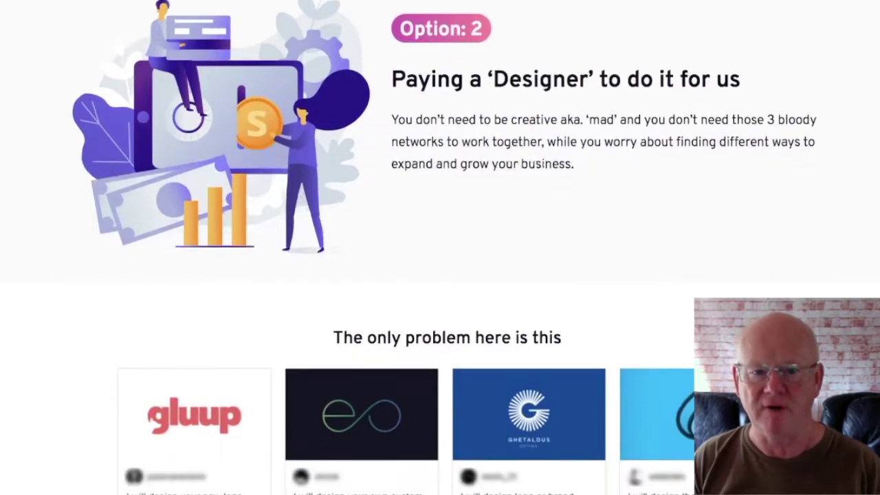
pyautogui.scroll(-5, 440, 247)
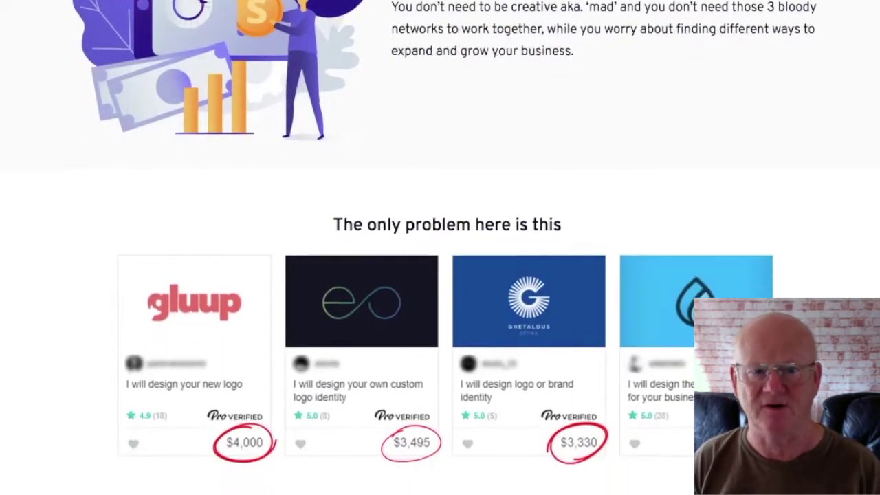
pyautogui.scroll(-5, 440, 248)
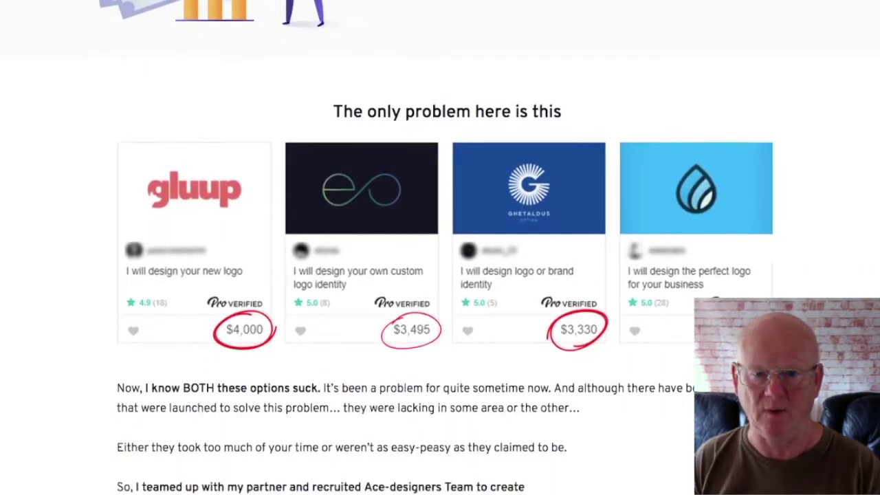
pyautogui.scroll(-5, 440, 247)
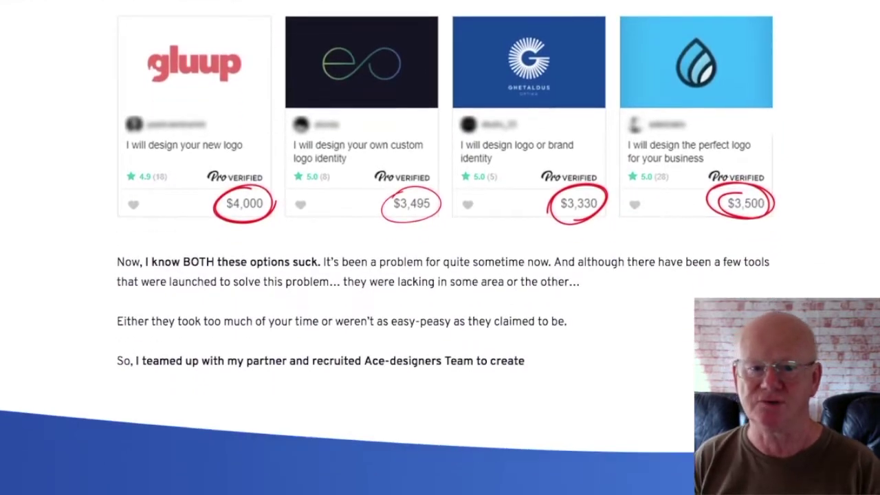
pyautogui.scroll(-5, 440, 247)
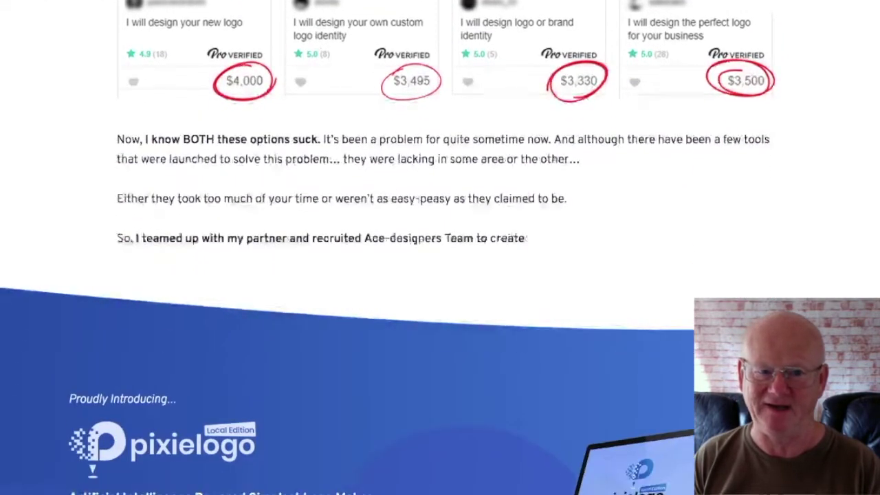
pyautogui.scroll(-5, 440, 248)
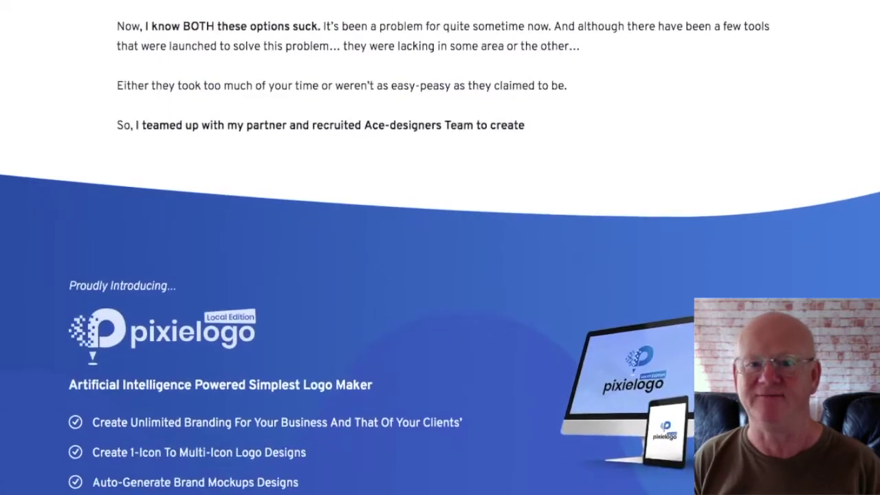
pyautogui.scroll(-5, 440, 248)
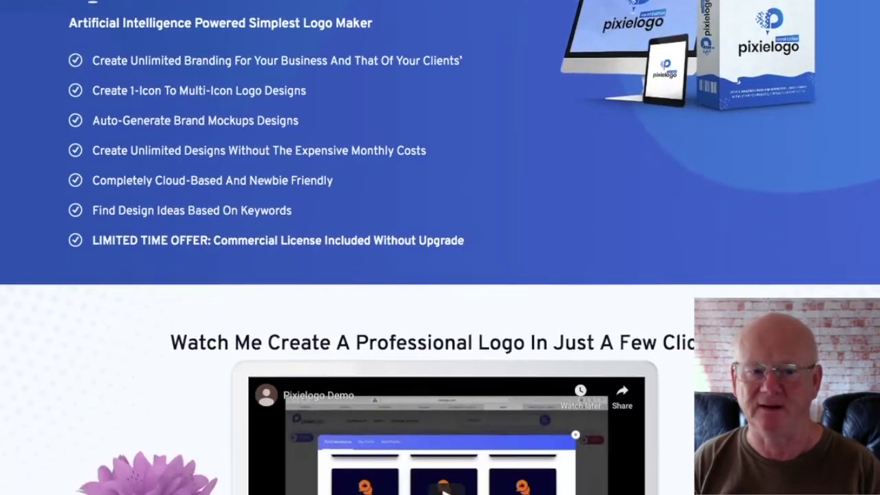
pyautogui.scroll(-5, 440, 247)
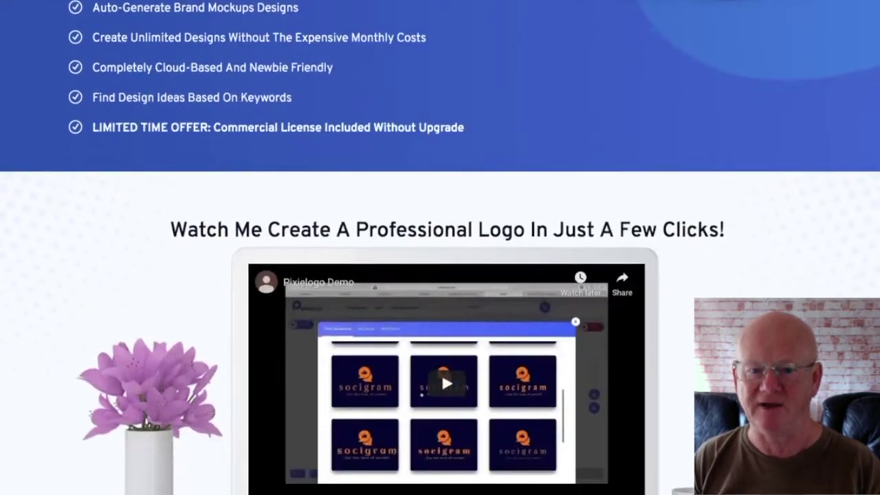
pyautogui.scroll(-5, 440, 248)
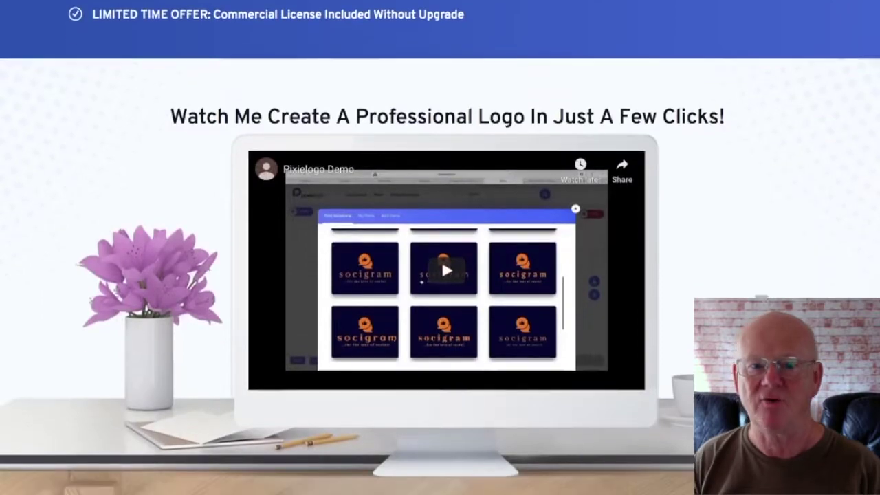
pyautogui.scroll(-5, 440, 248)
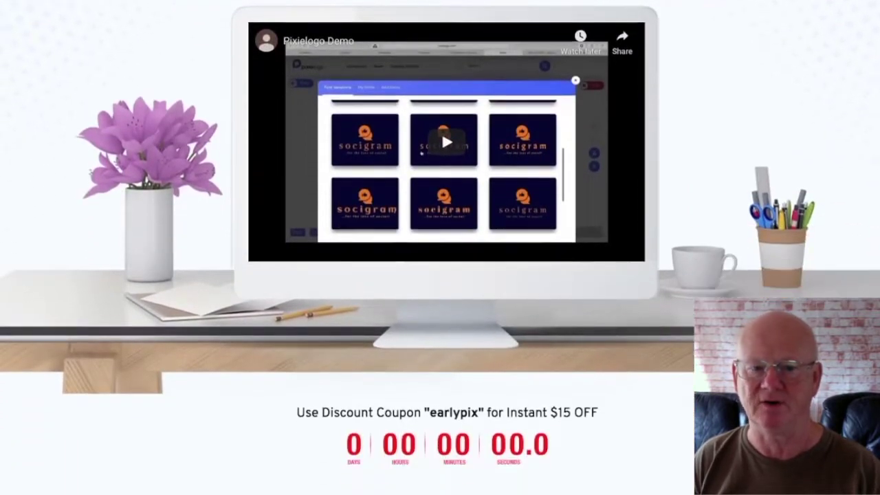
pyautogui.scroll(-5, 440, 248)
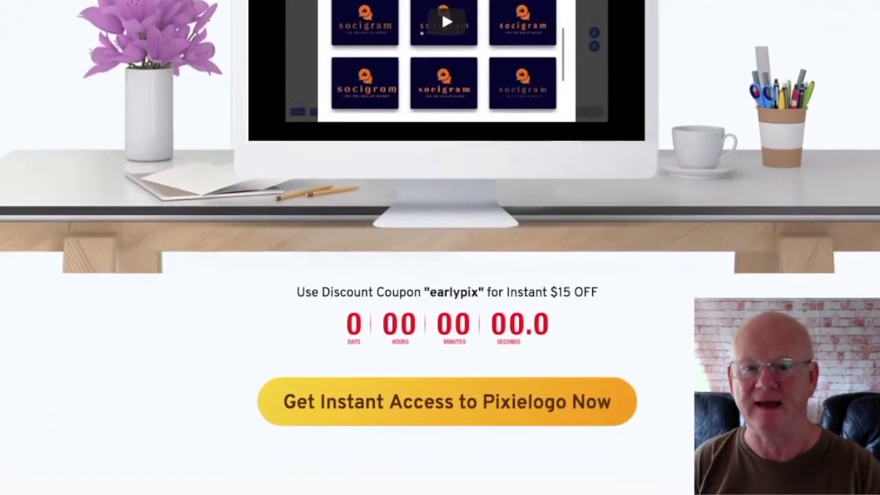
pyautogui.scroll(-5, 440, 247)
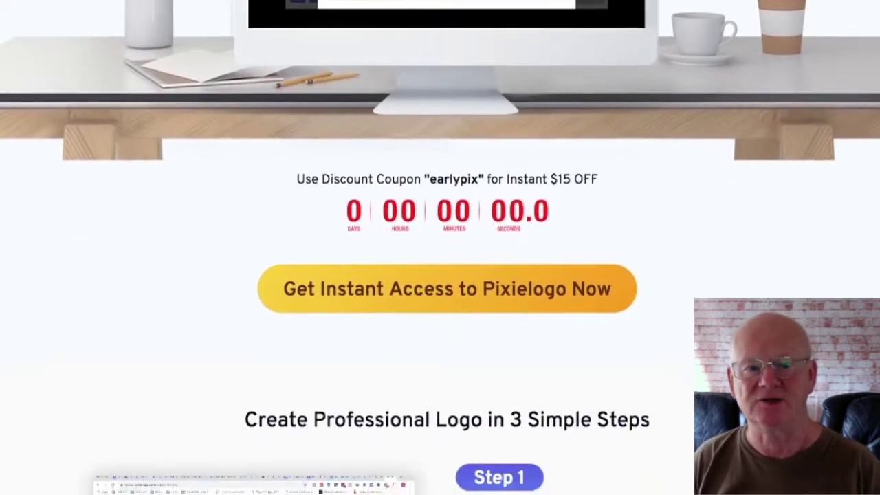
# - Scroll through Steps 1 and 2 to Step 3 and the '2000+ logo templates' feature
pyautogui.scroll(-2, 439, 248)
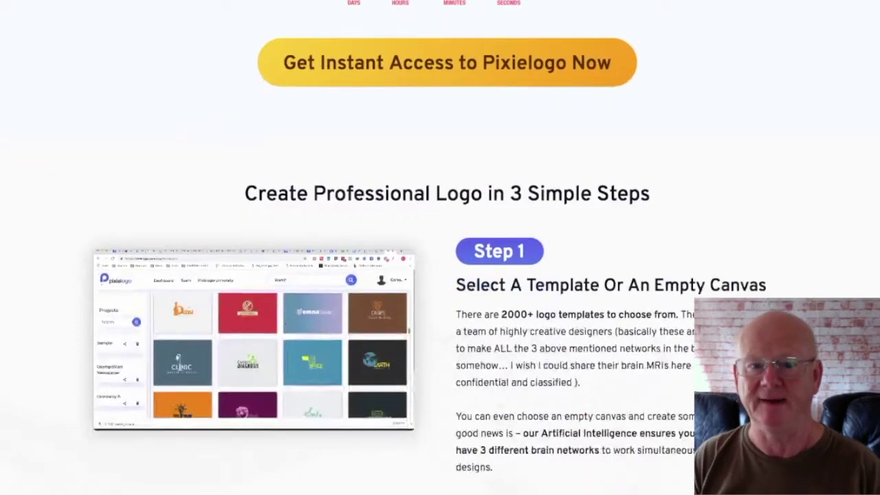
pyautogui.scroll(-2, 440, 248)
pyautogui.scroll(-5, 440, 248)
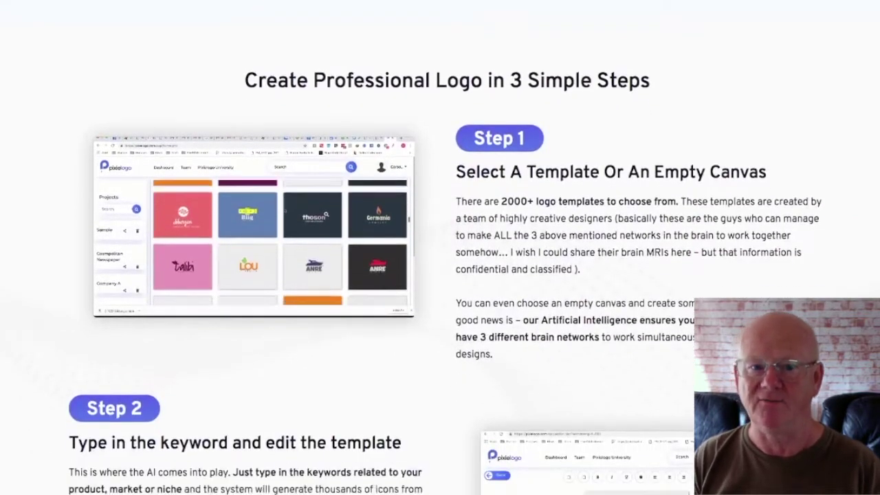
pyautogui.scroll(-3, 440, 247)
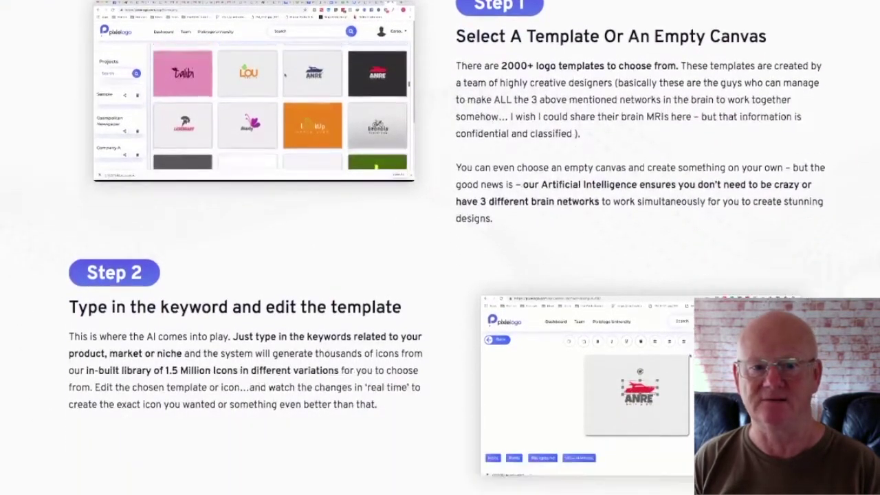
pyautogui.scroll(-5, 440, 247)
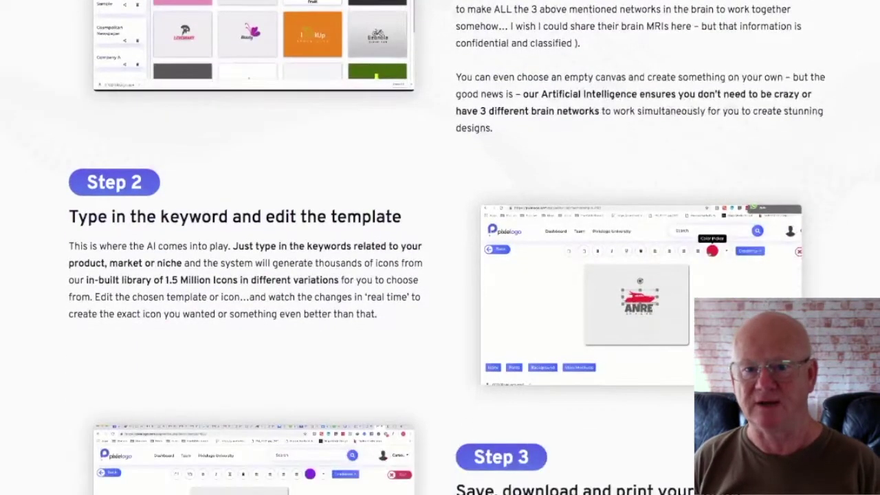
pyautogui.scroll(-6, 440, 247)
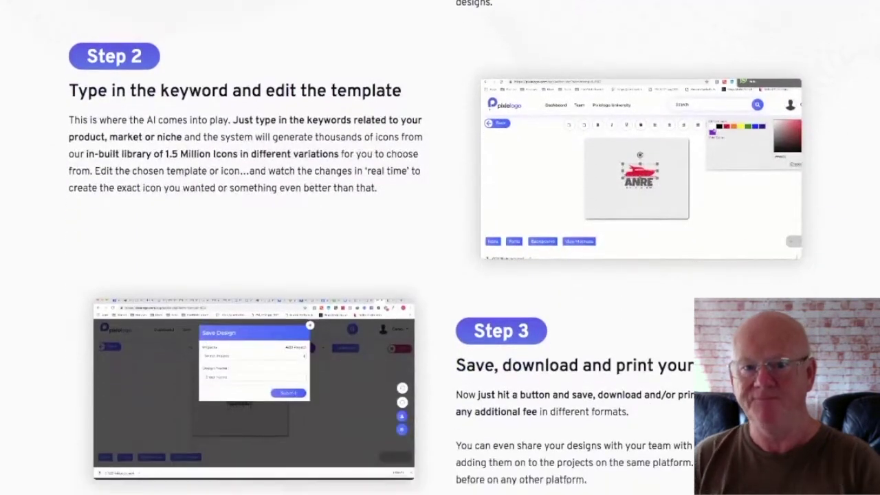
pyautogui.scroll(-5, 440, 247)
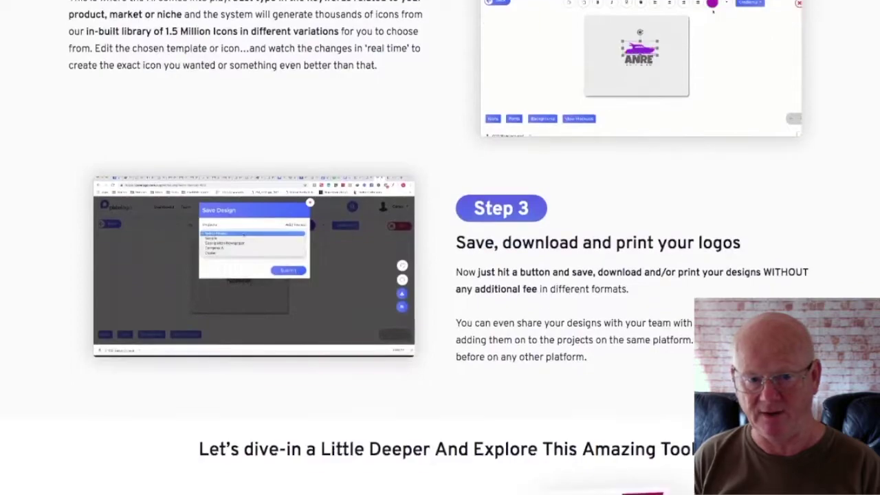
pyautogui.scroll(-6, 440, 247)
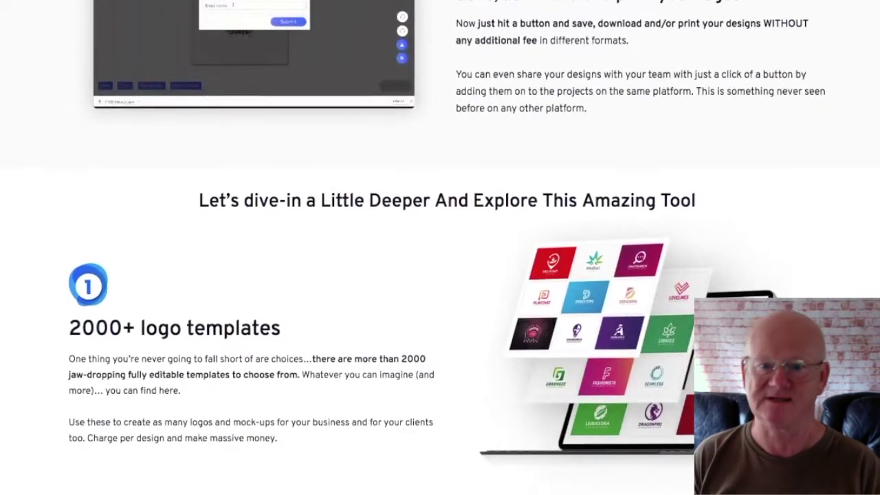
# - Scroll through features 5–10 to 'Easy client management' and the $15-off earlypix coupon countdown
pyautogui.scroll(-6, 440, 248)
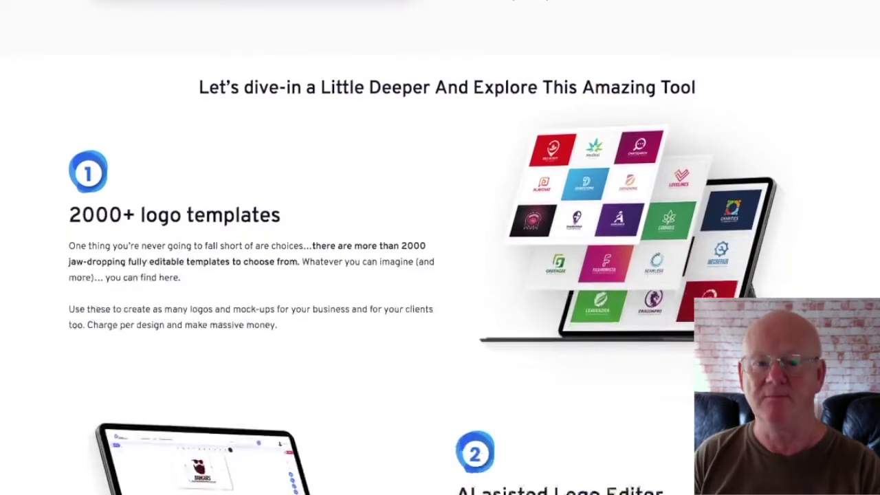
pyautogui.scroll(-5, 440, 248)
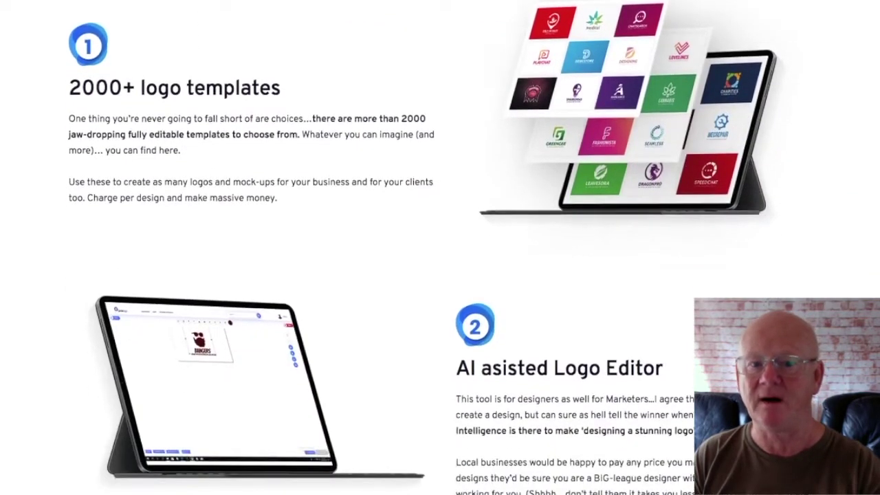
pyautogui.scroll(-5, 440, 248)
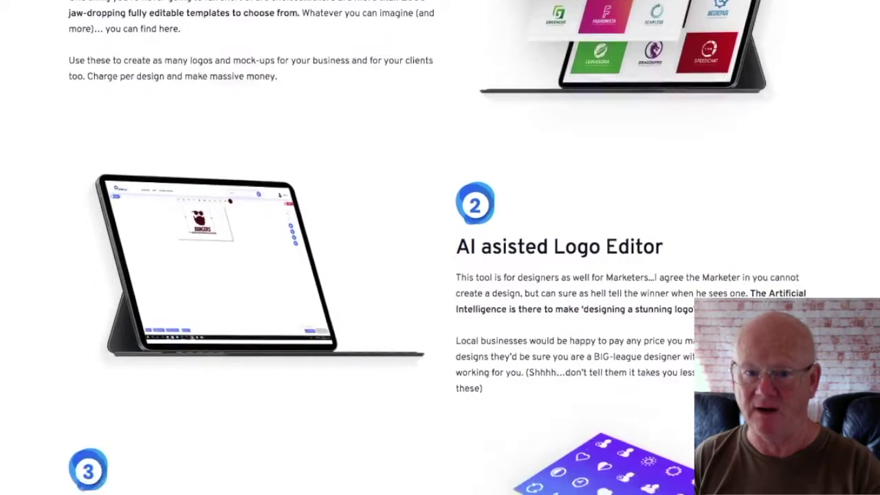
pyautogui.scroll(-3, 440, 247)
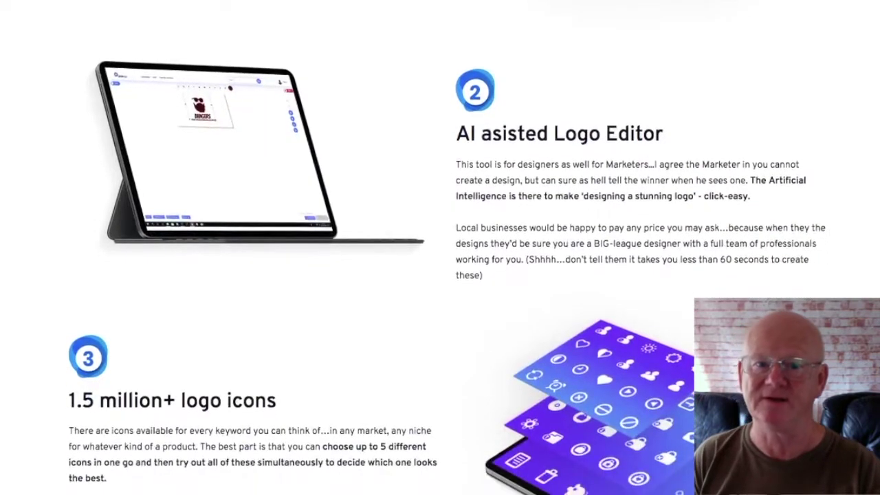
pyautogui.scroll(-3, 440, 247)
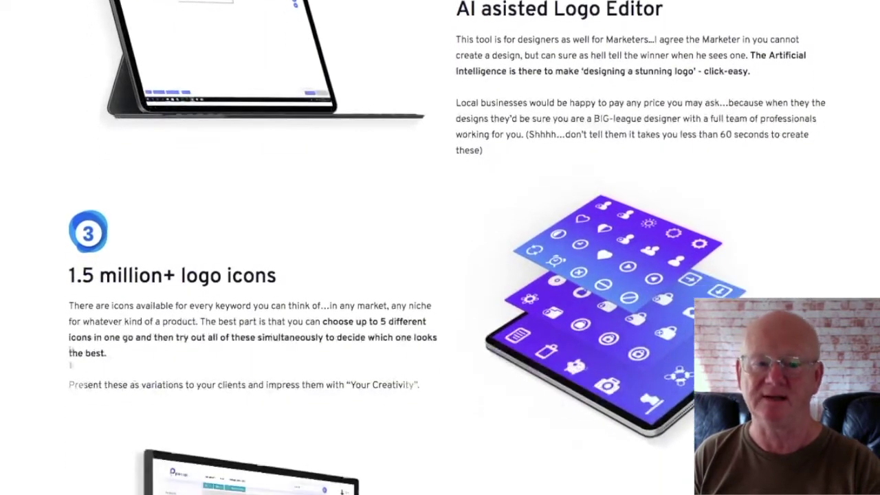
pyautogui.scroll(-4, 440, 248)
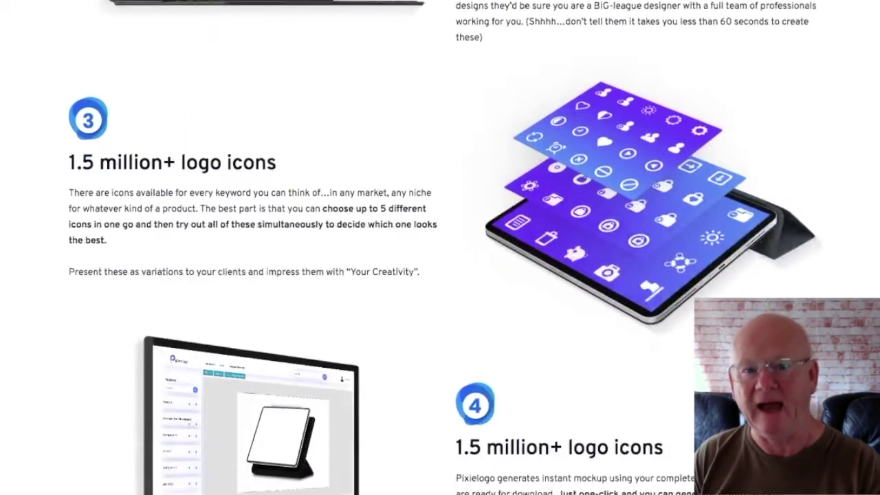
pyautogui.scroll(-2, 440, 247)
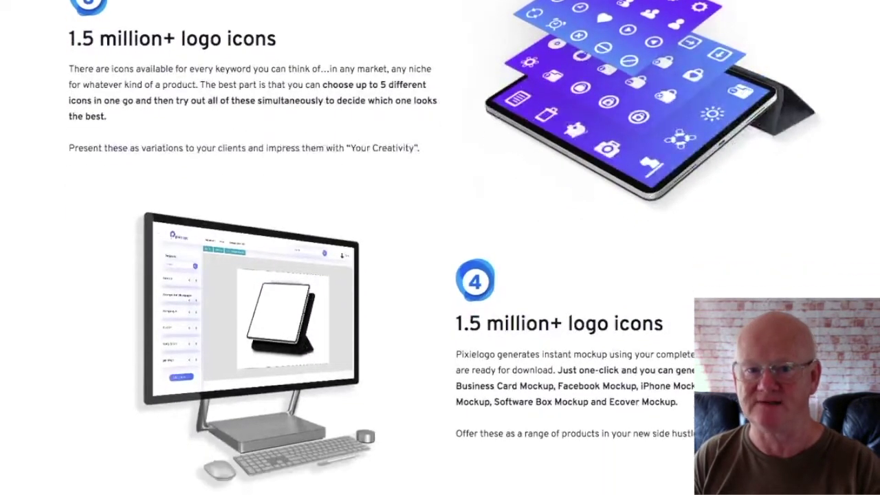
pyautogui.scroll(-2, 440, 248)
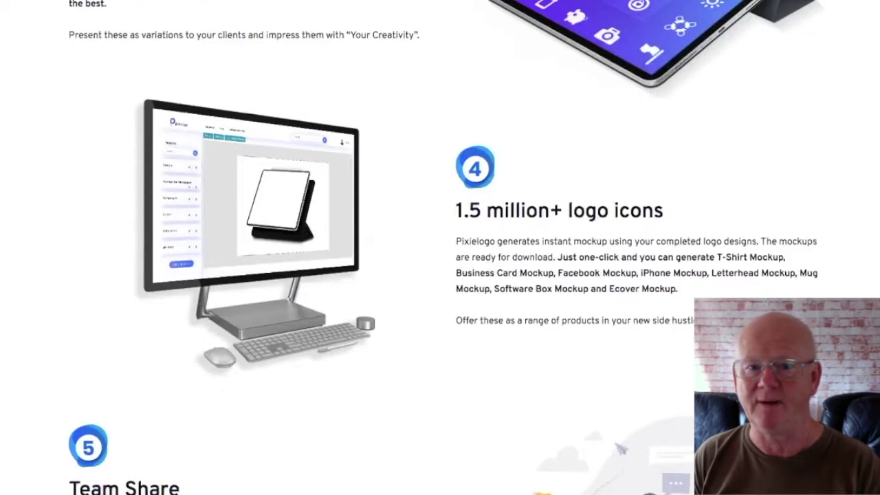
pyautogui.scroll(-3, 440, 248)
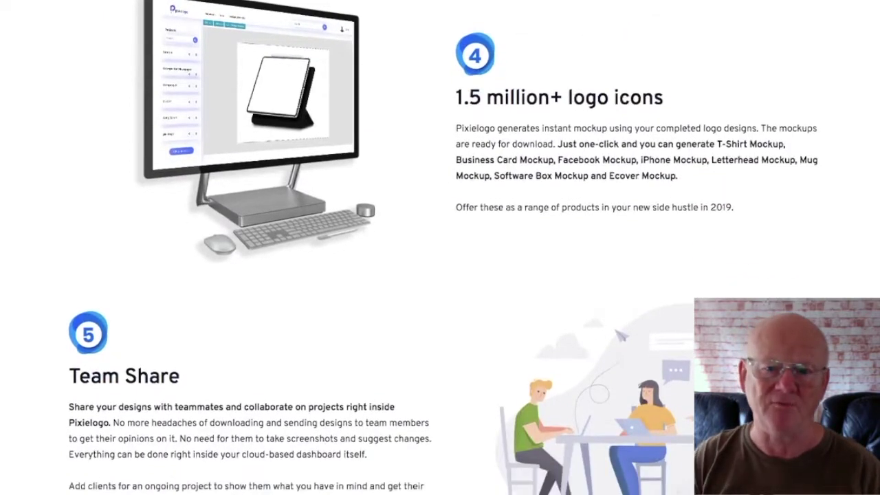
pyautogui.scroll(-3, 440, 247)
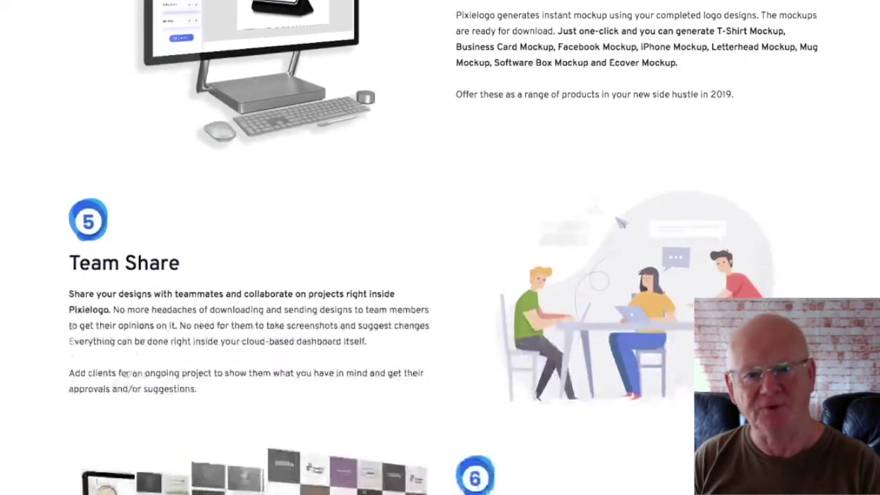
pyautogui.scroll(-3, 440, 247)
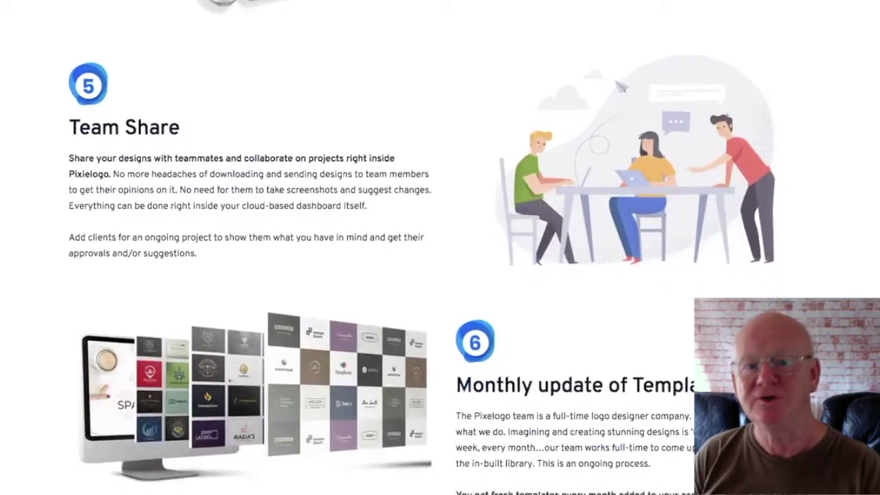
pyautogui.scroll(-3, 440, 247)
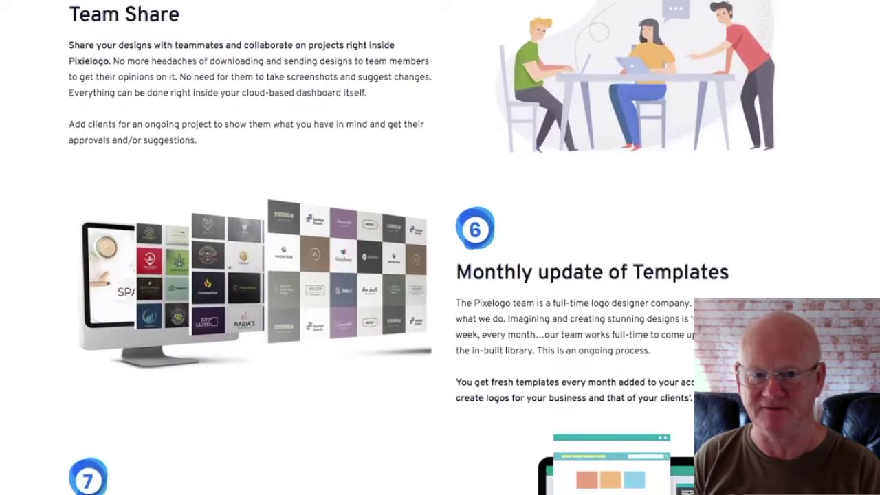
pyautogui.scroll(-3, 440, 247)
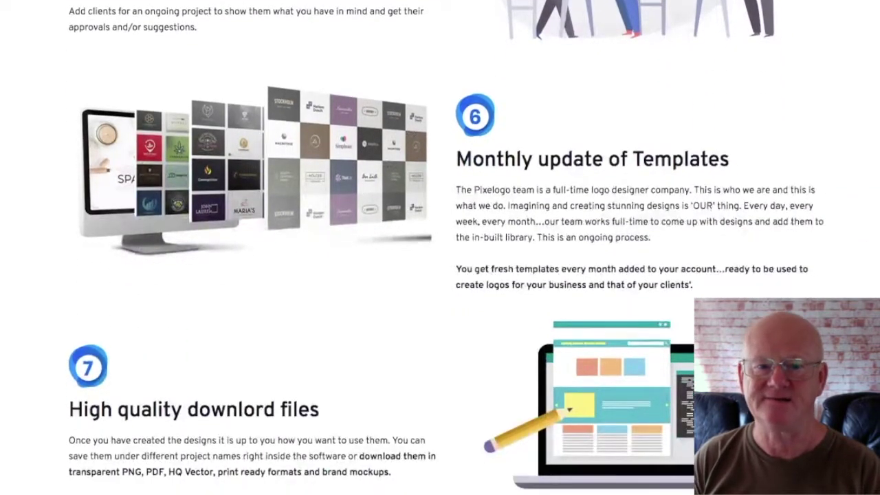
pyautogui.scroll(-3, 440, 247)
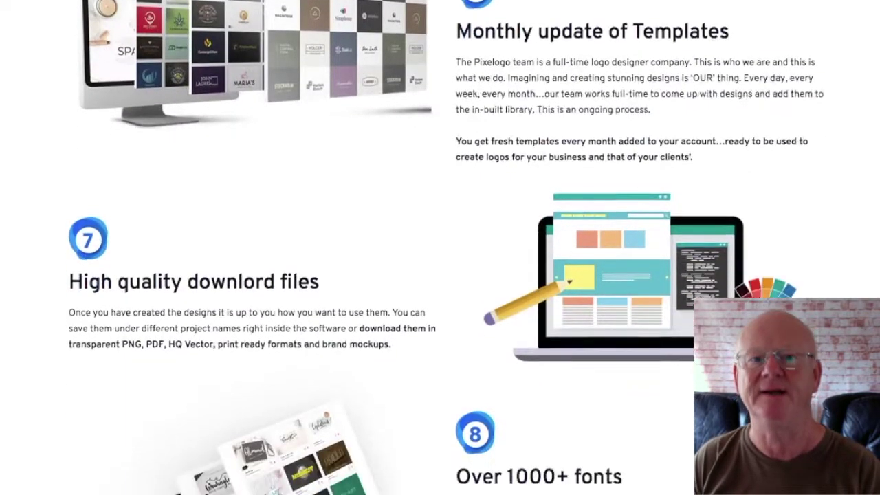
pyautogui.scroll(-3, 440, 247)
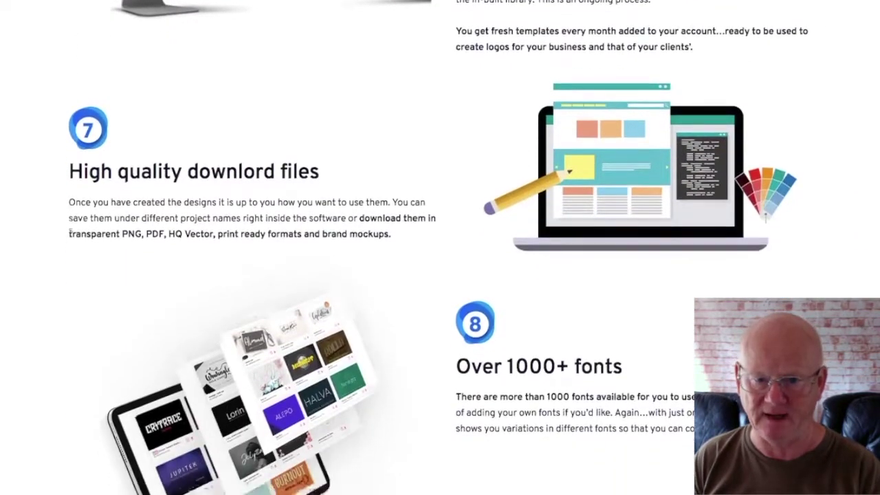
pyautogui.scroll(-3, 439, 247)
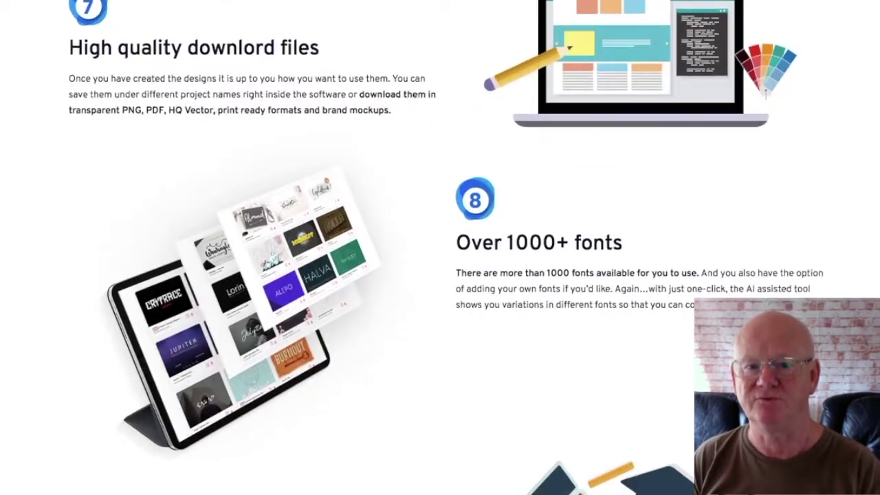
pyautogui.scroll(-3, 440, 248)
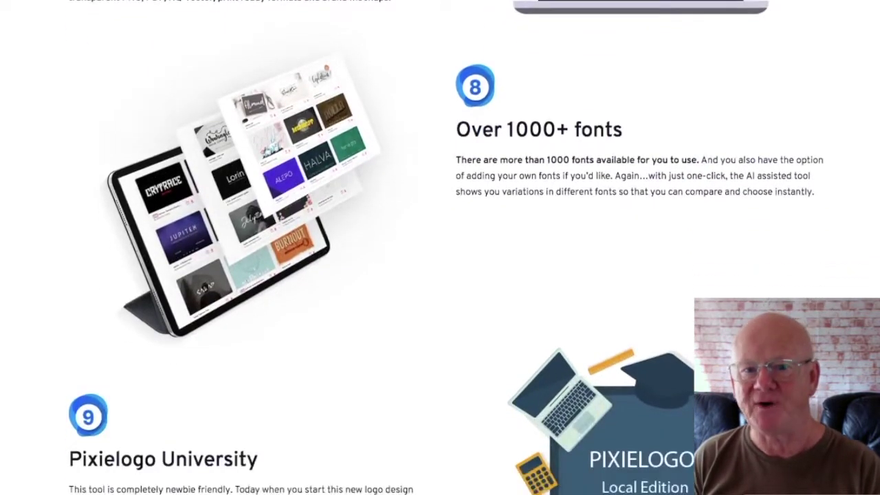
pyautogui.scroll(-3, 440, 247)
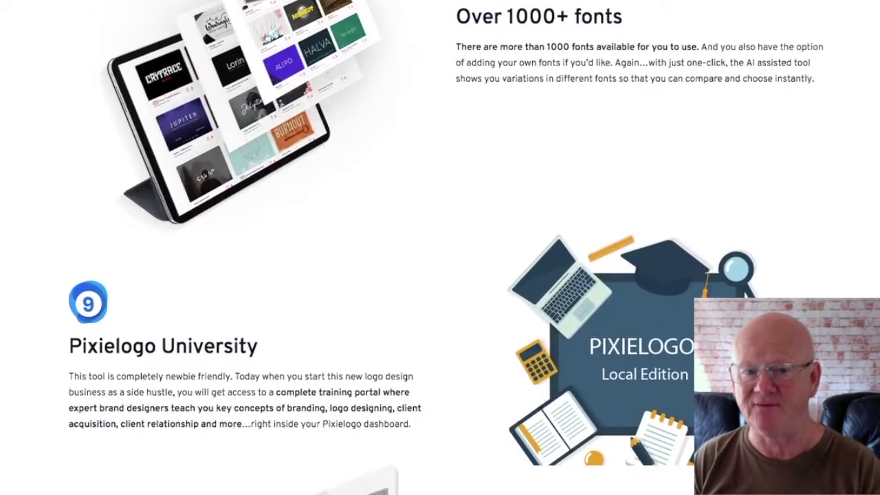
pyautogui.scroll(-3, 440, 247)
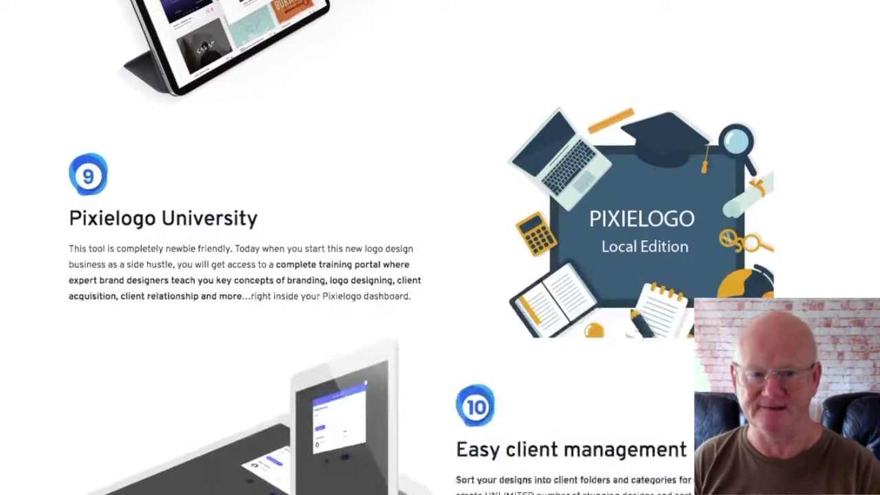
pyautogui.scroll(-3, 440, 248)
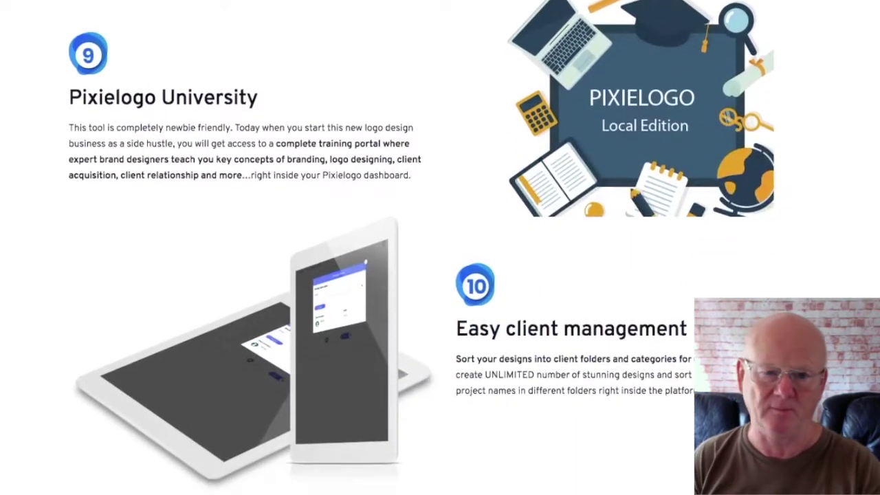
# - Scroll past Get Instant Access to the Special Offer licence and 'We Literally Have No Competition'
pyautogui.scroll(-3, 440, 248)
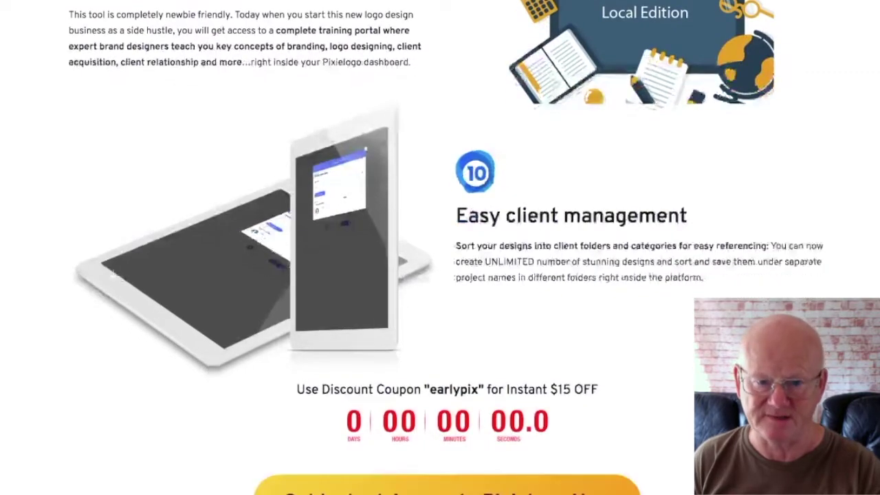
pyautogui.scroll(-3, 440, 248)
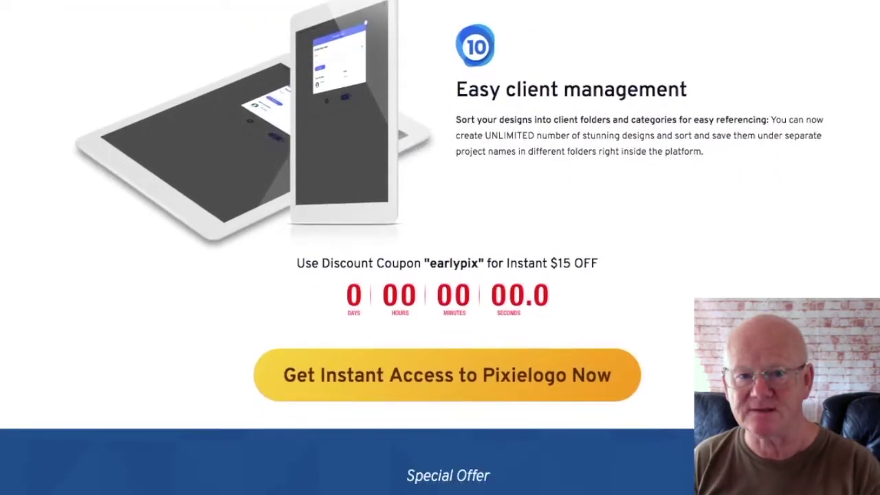
pyautogui.scroll(-3, 440, 248)
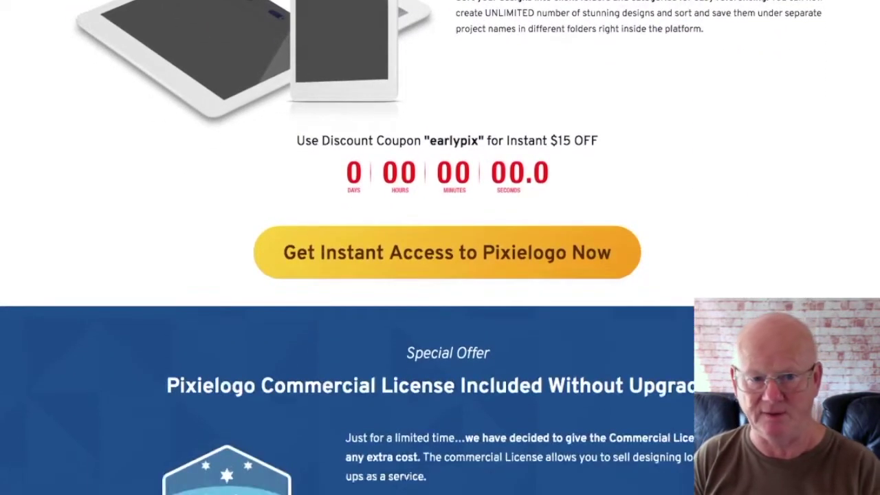
pyautogui.scroll(-3, 440, 248)
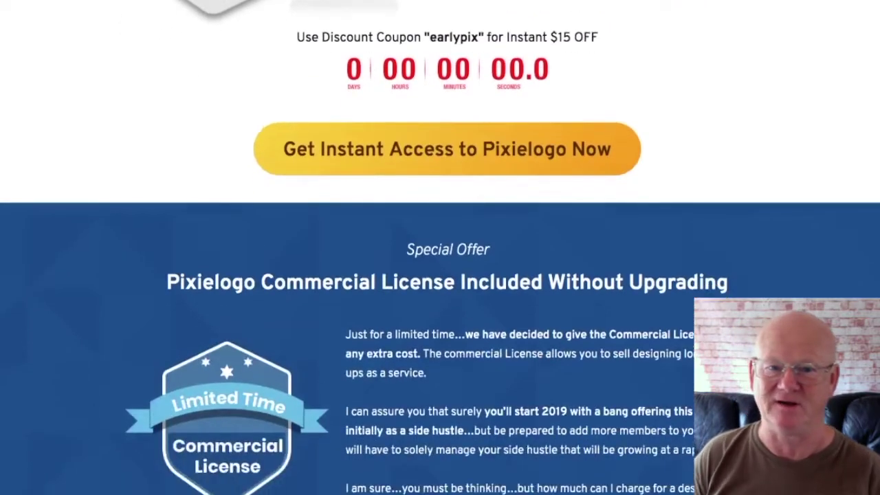
pyautogui.scroll(-3, 440, 248)
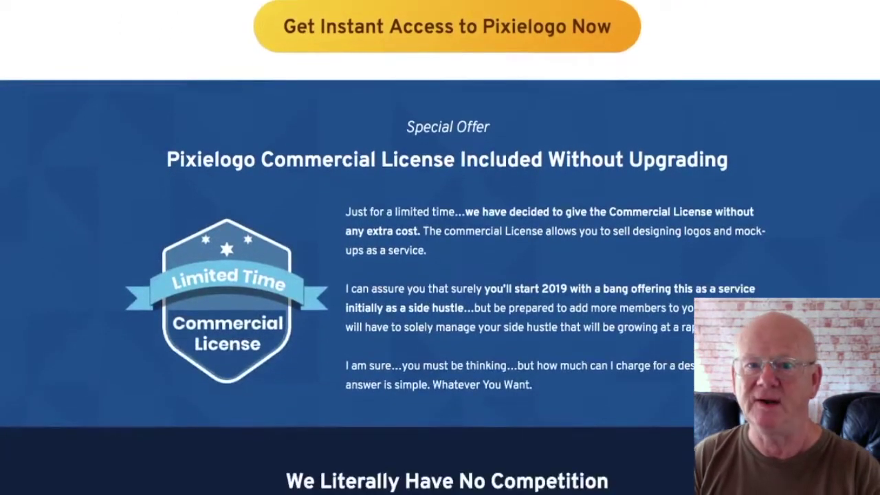
pyautogui.scroll(-3, 440, 248)
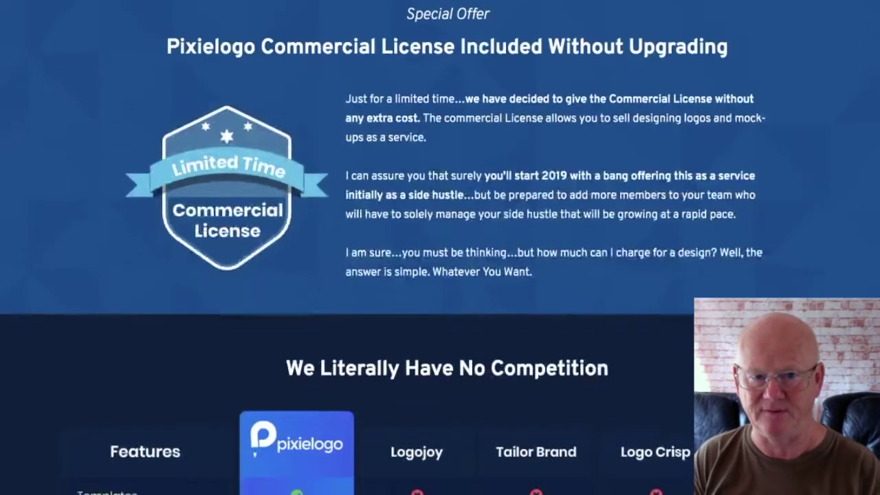
# - Scroll to the comparison table's Price row showing Pixielogo at $47 One Time
pyautogui.scroll(-3, 440, 248)
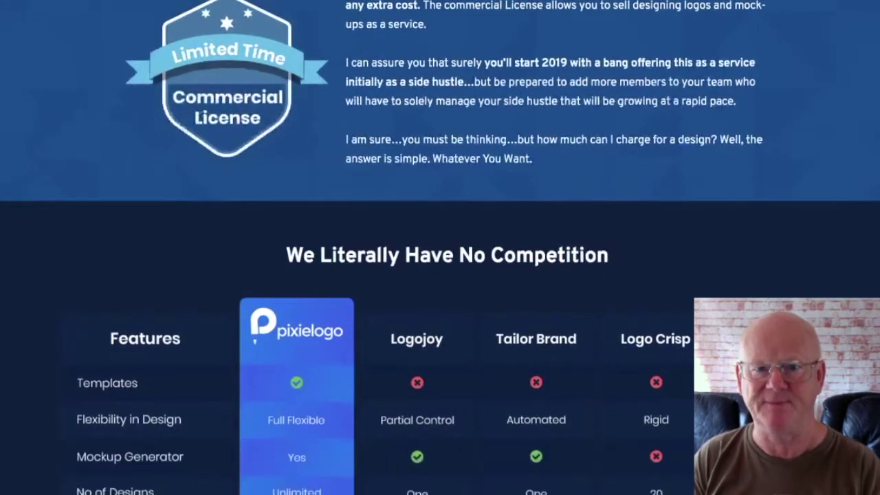
pyautogui.scroll(-3, 440, 247)
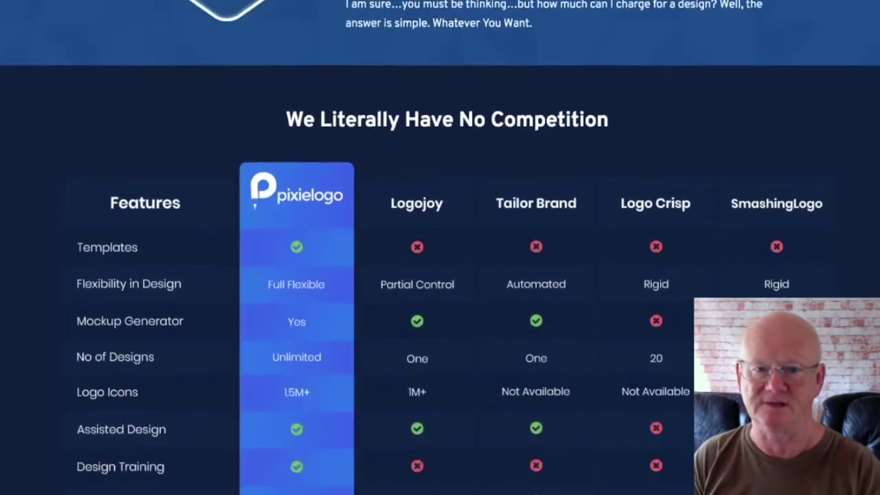
pyautogui.scroll(-3, 440, 247)
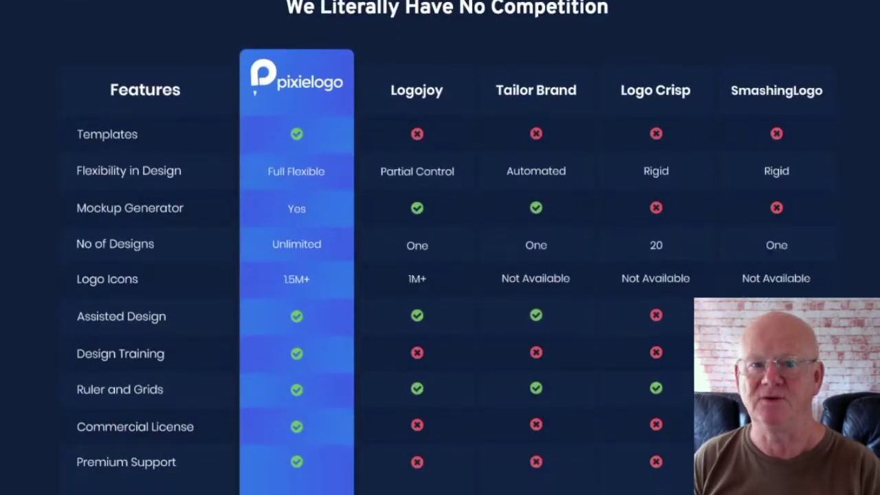
pyautogui.scroll(-3, 440, 247)
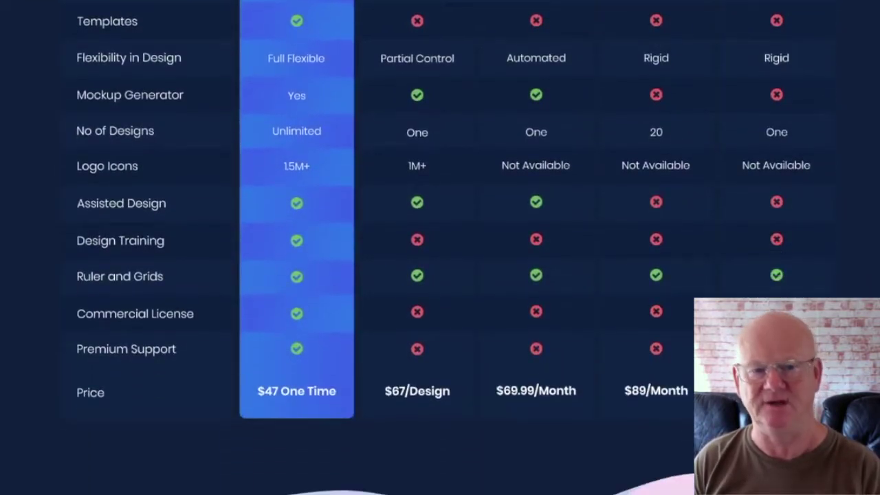
pyautogui.scroll(-3, 440, 248)
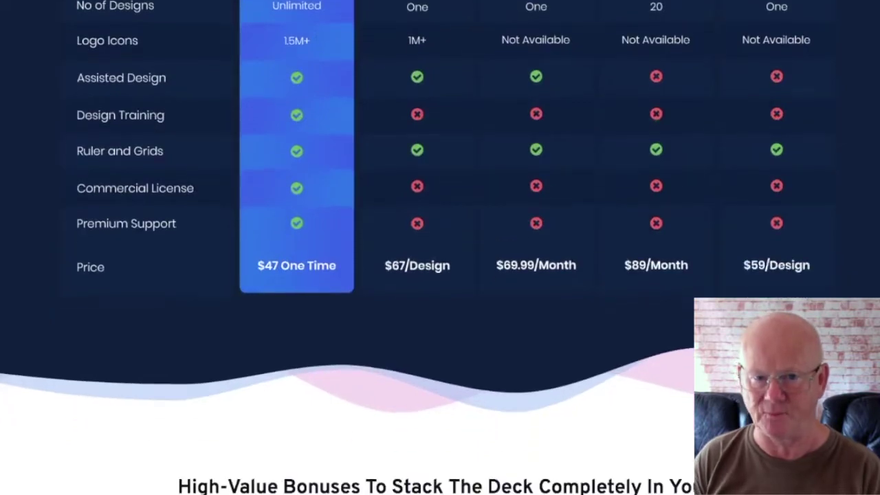
# - Scroll through the numbered Foovly sample video grid to the Fast Action Mega Bonus #3 heading
pyautogui.scroll(-3, 440, 247)
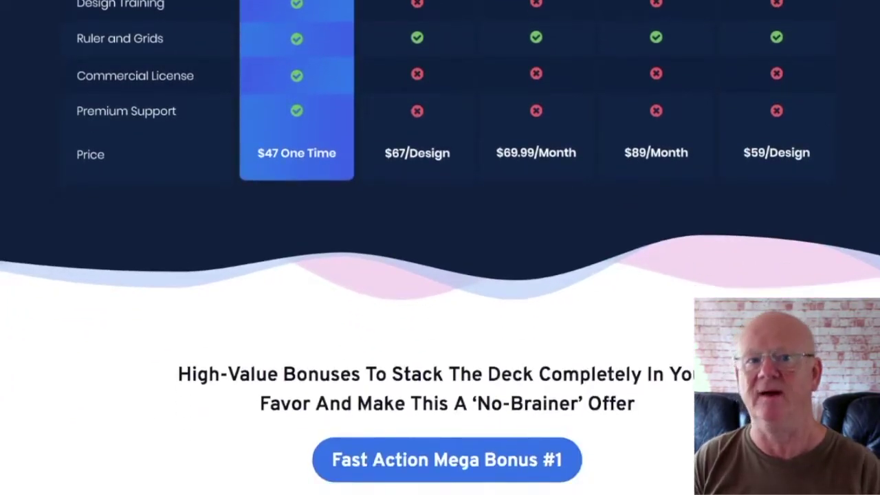
pyautogui.scroll(-3, 440, 248)
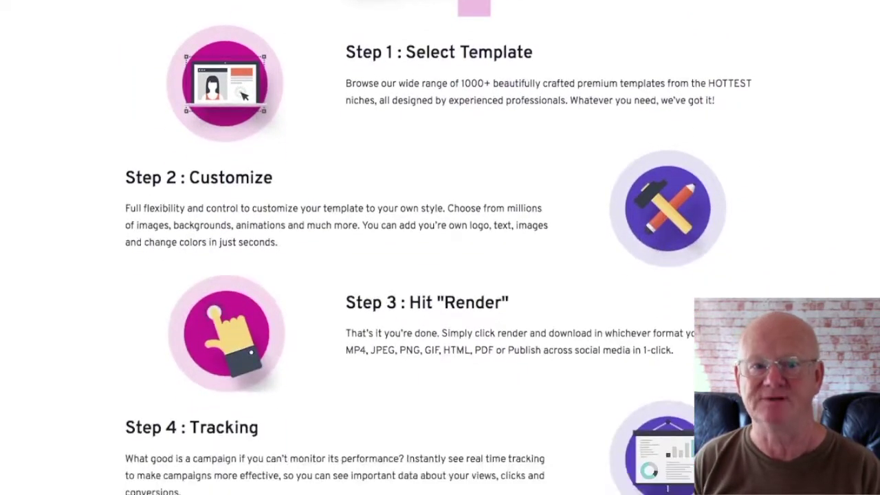
pyautogui.scroll(-4, 440, 248)
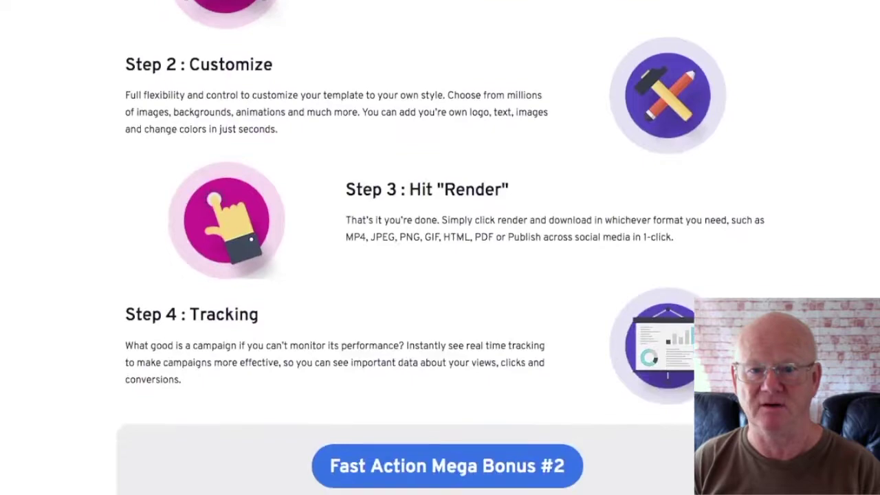
pyautogui.scroll(-4, 440, 247)
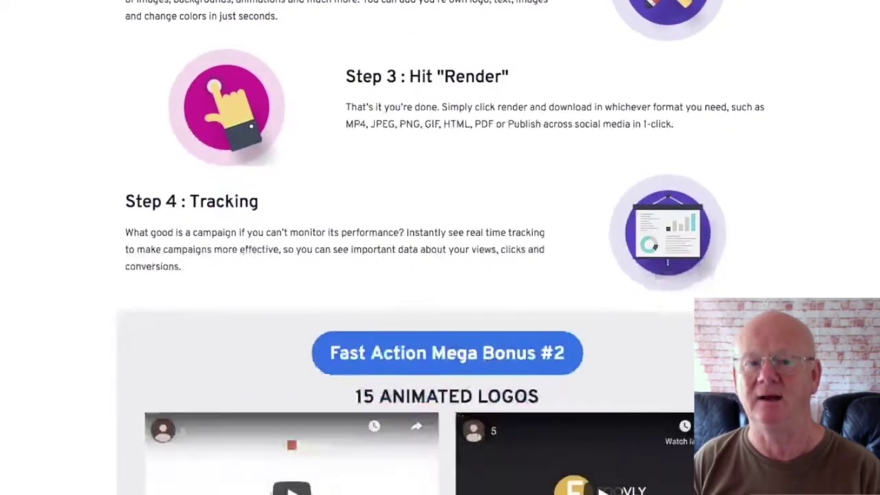
pyautogui.scroll(-4, 440, 247)
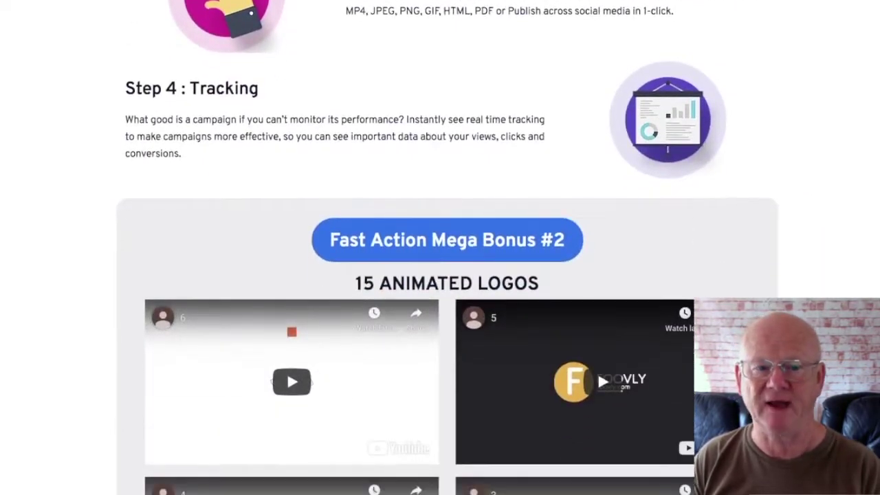
pyautogui.scroll(-4, 440, 248)
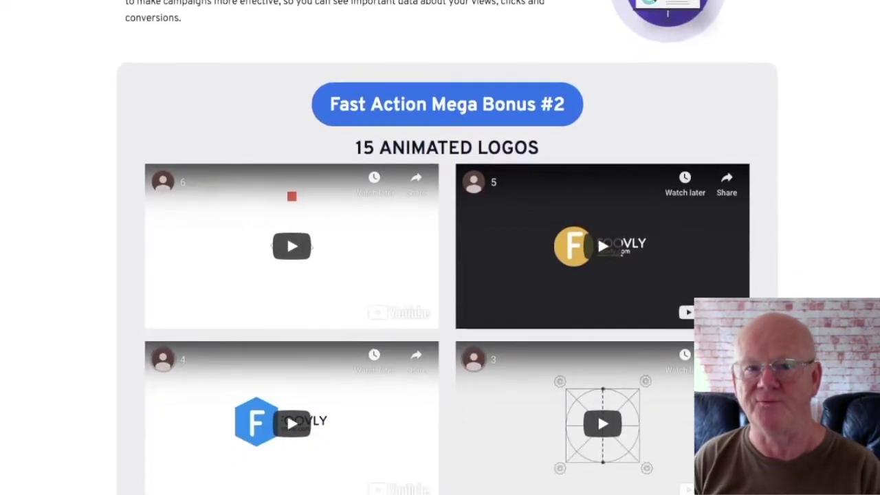
pyautogui.scroll(-4, 440, 248)
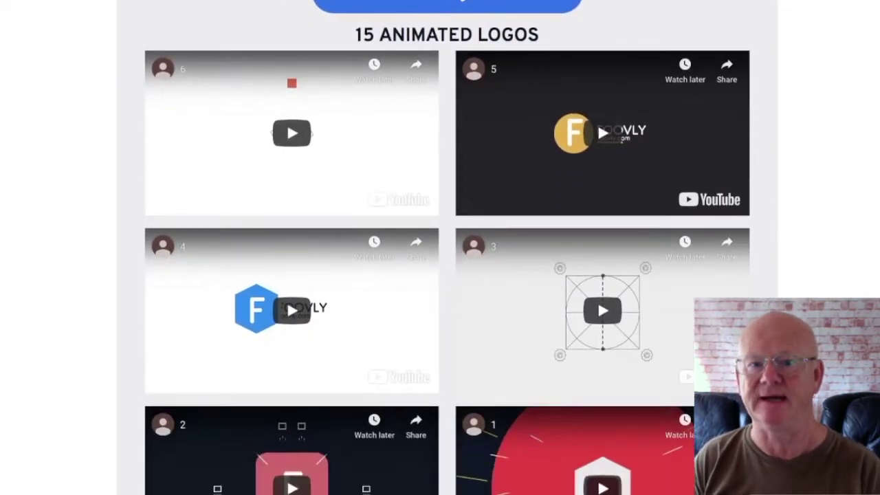
pyautogui.scroll(-4, 440, 248)
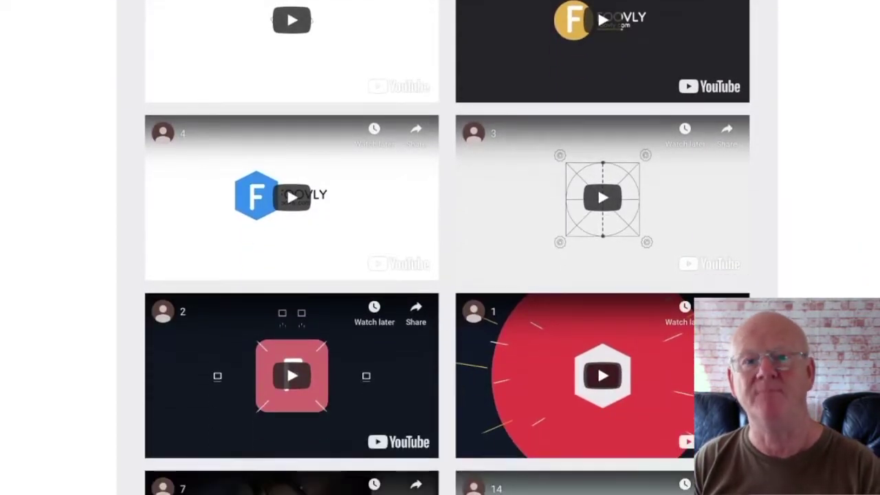
pyautogui.scroll(-4, 440, 248)
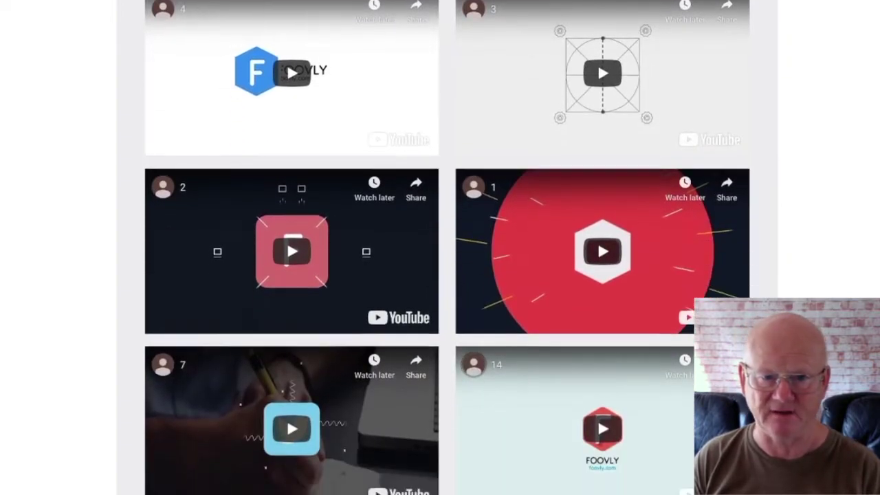
pyautogui.scroll(-5, 440, 247)
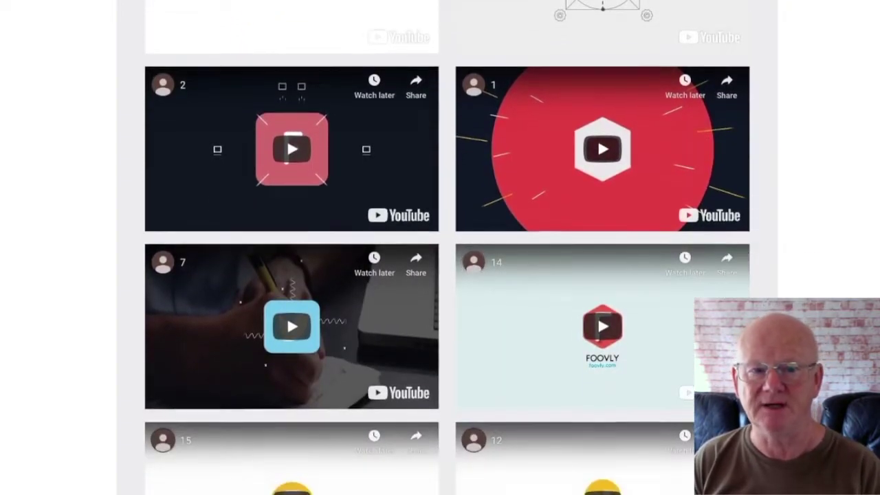
pyautogui.scroll(-4, 440, 248)
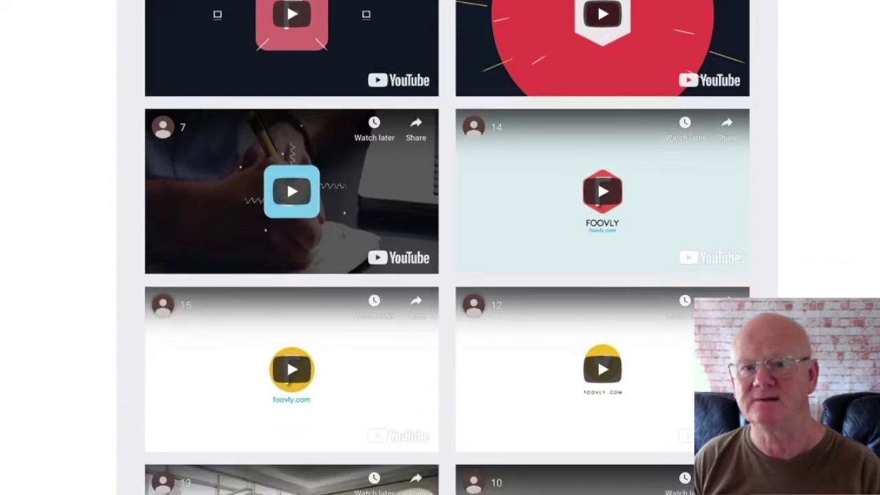
pyautogui.scroll(-4, 440, 248)
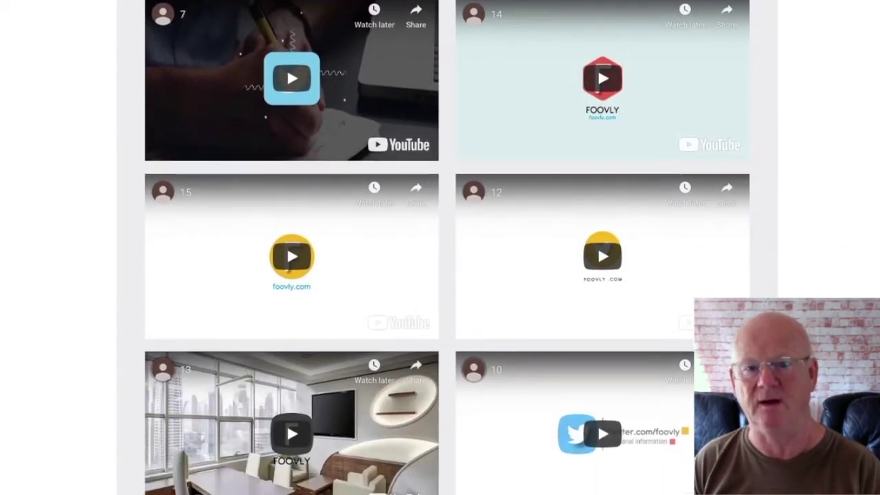
pyautogui.scroll(-4, 440, 248)
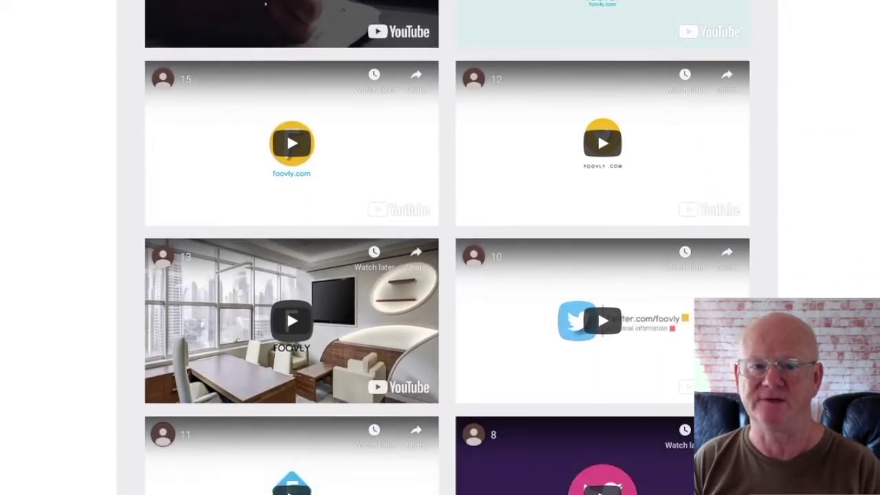
pyautogui.scroll(-4, 440, 248)
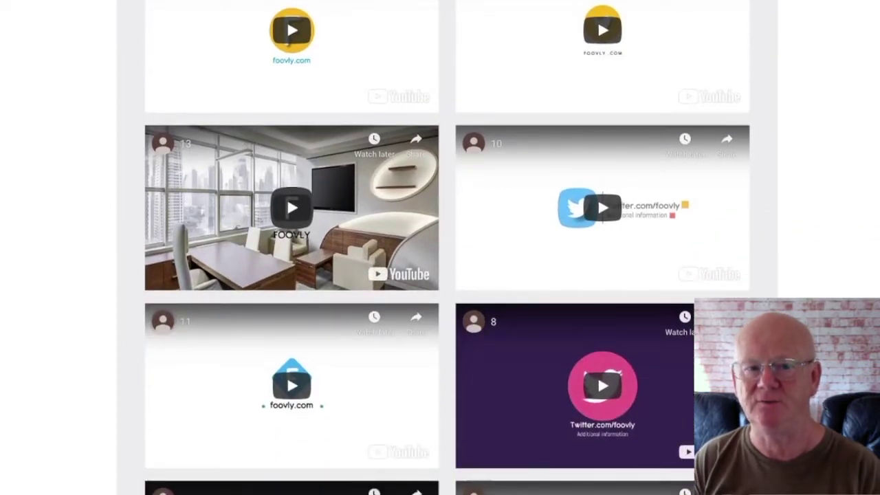
pyautogui.scroll(-4, 440, 248)
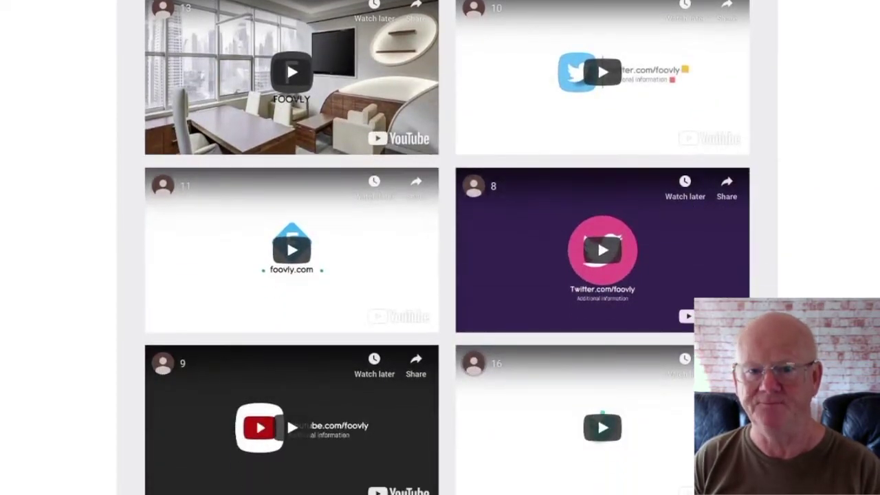
# - Scroll the sales page past the 10 promo video embeds down to Bonus 4 and Bonus 5
pyautogui.scroll(-2, 440, 248)
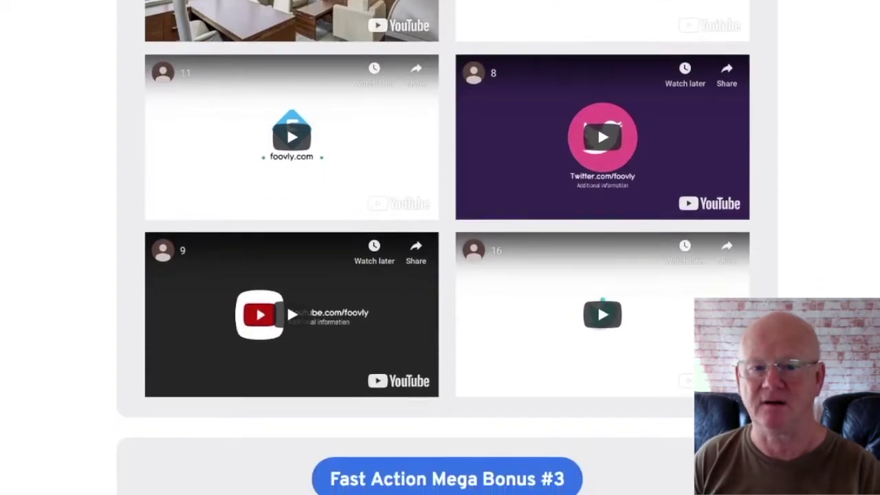
pyautogui.scroll(-4, 440, 247)
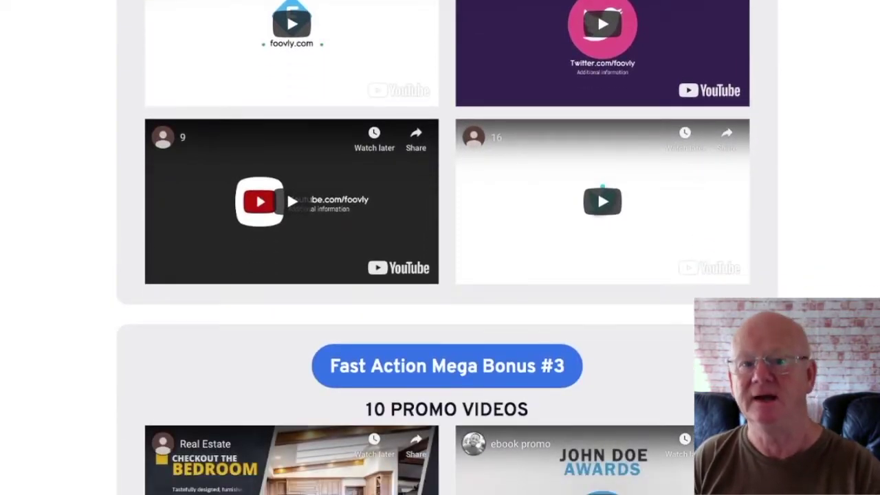
pyautogui.scroll(-4, 440, 247)
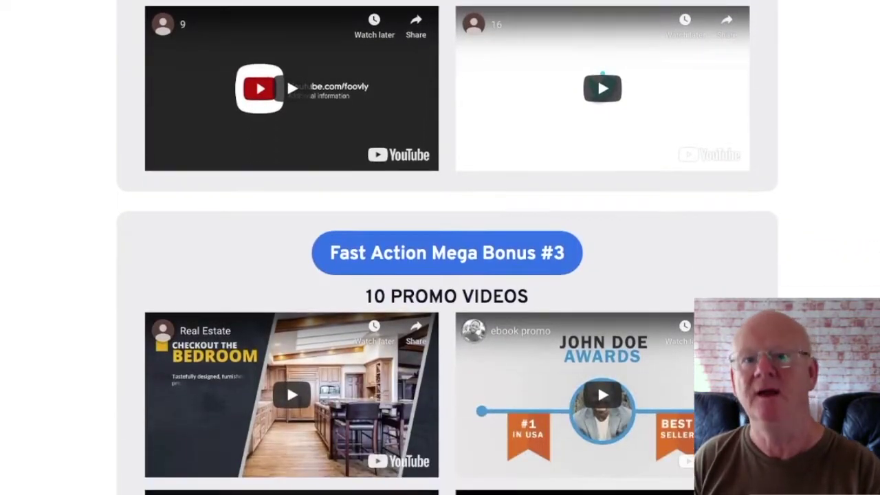
pyautogui.scroll(-4, 440, 248)
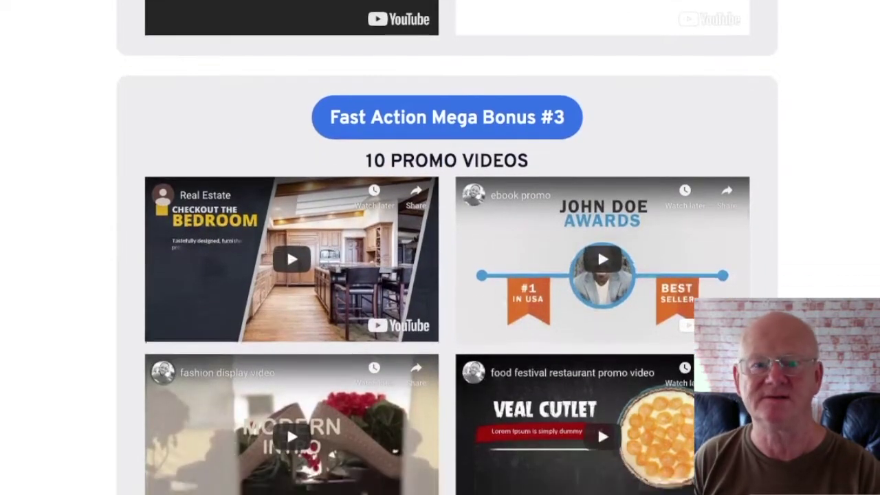
pyautogui.scroll(-4, 440, 248)
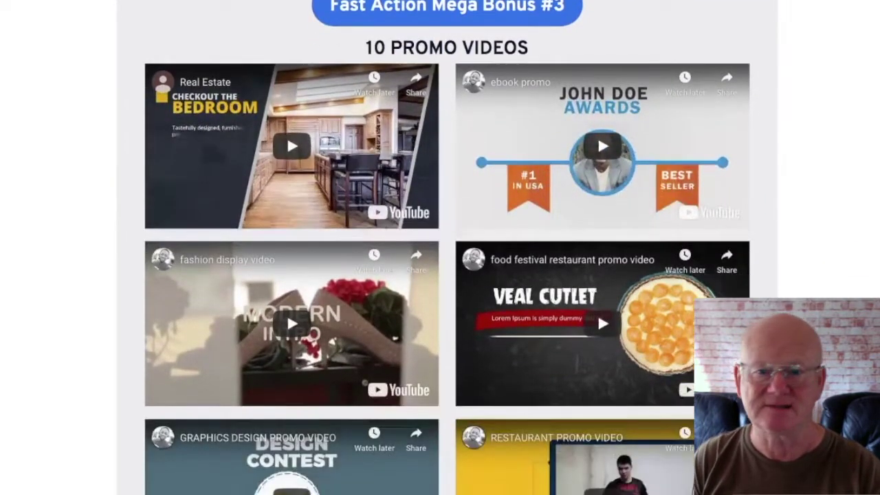
pyautogui.scroll(-4, 439, 248)
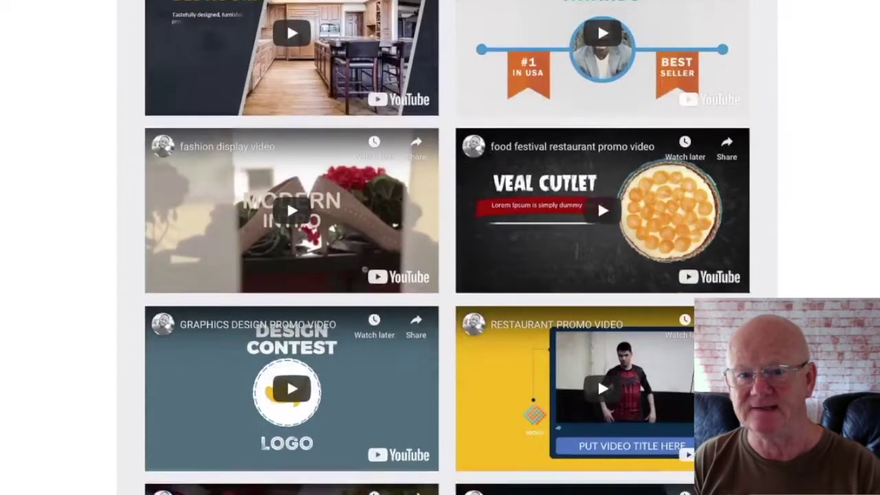
pyautogui.scroll(-4, 440, 248)
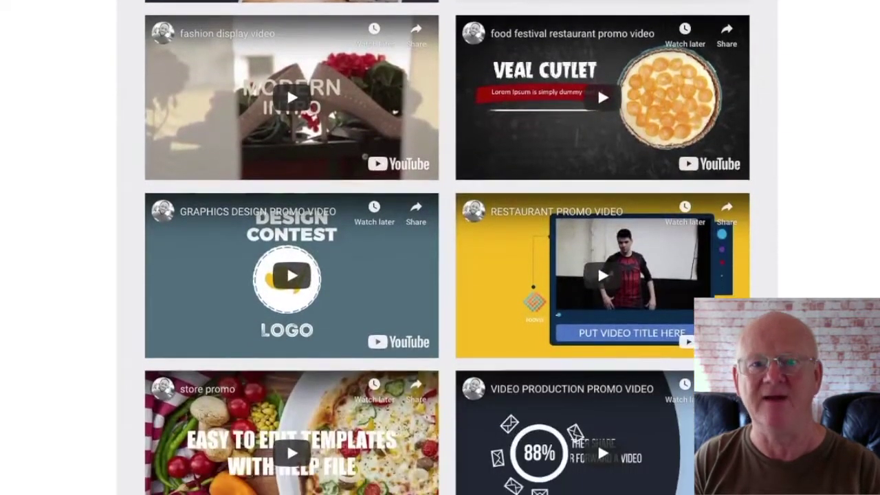
pyautogui.scroll(-4, 440, 247)
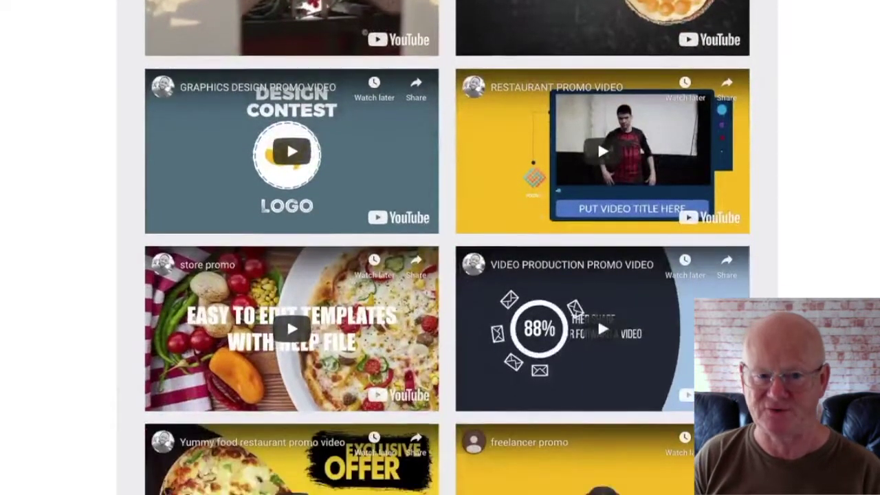
pyautogui.scroll(-5, 440, 247)
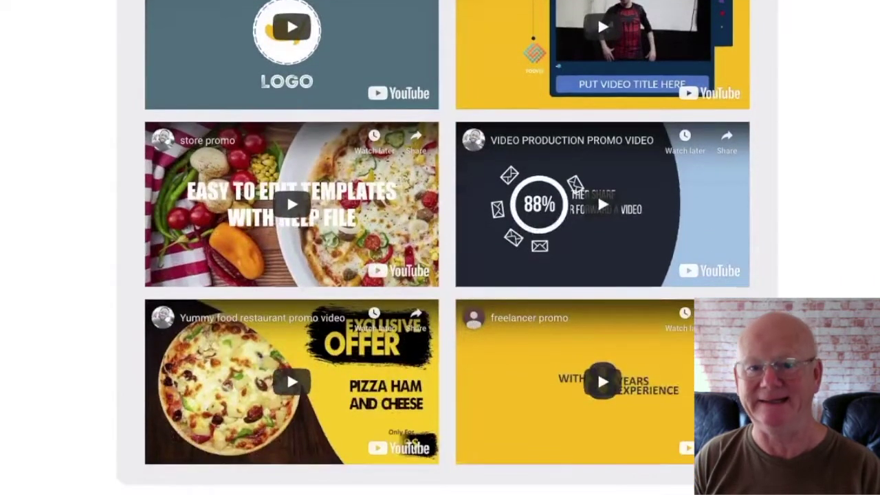
pyautogui.scroll(-4, 440, 248)
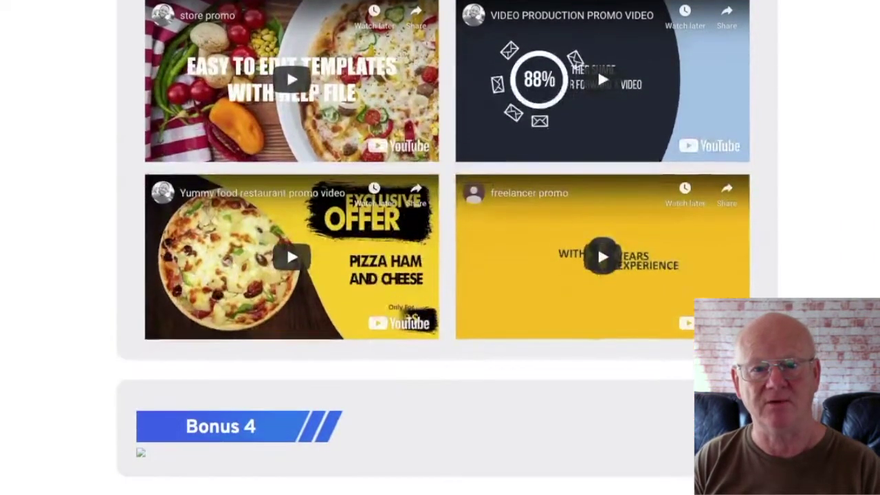
pyautogui.scroll(-4, 440, 247)
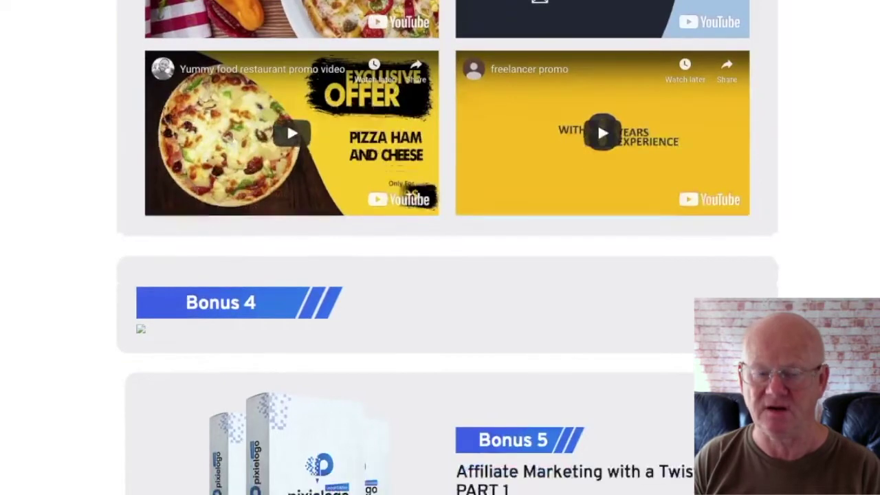
pyautogui.scroll(-5, 440, 248)
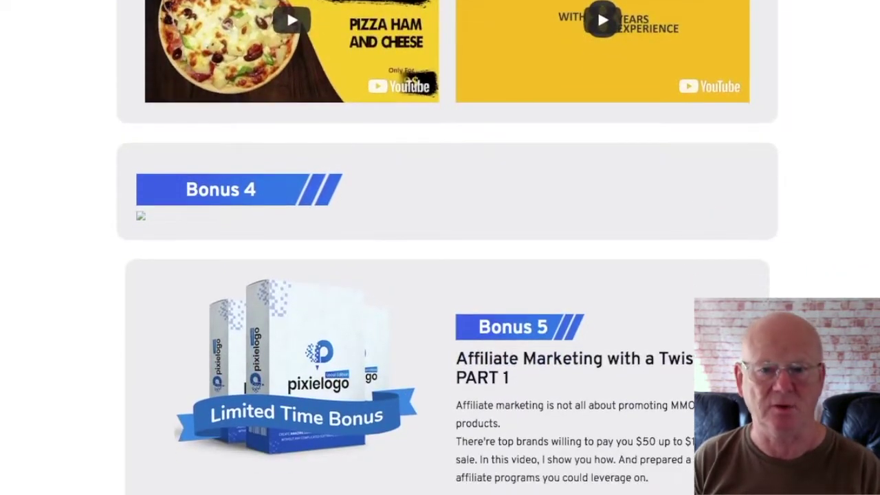
pyautogui.scroll(-4, 440, 247)
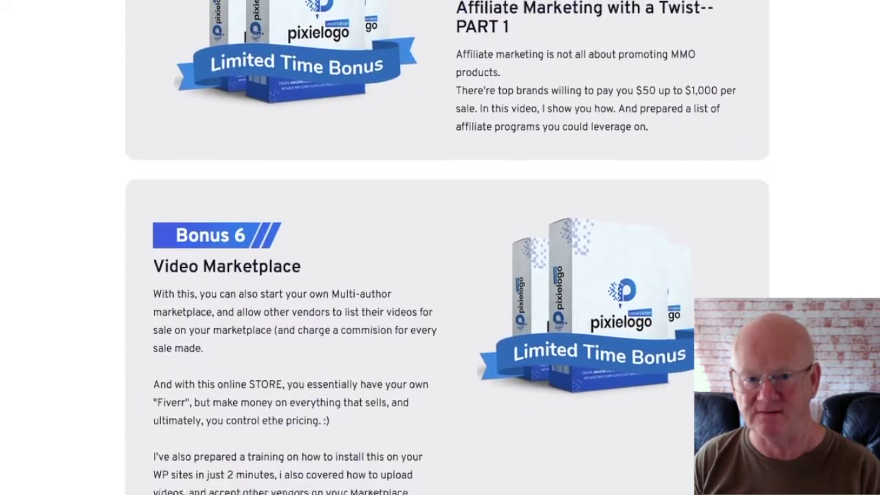
pyautogui.scroll(-5, 440, 247)
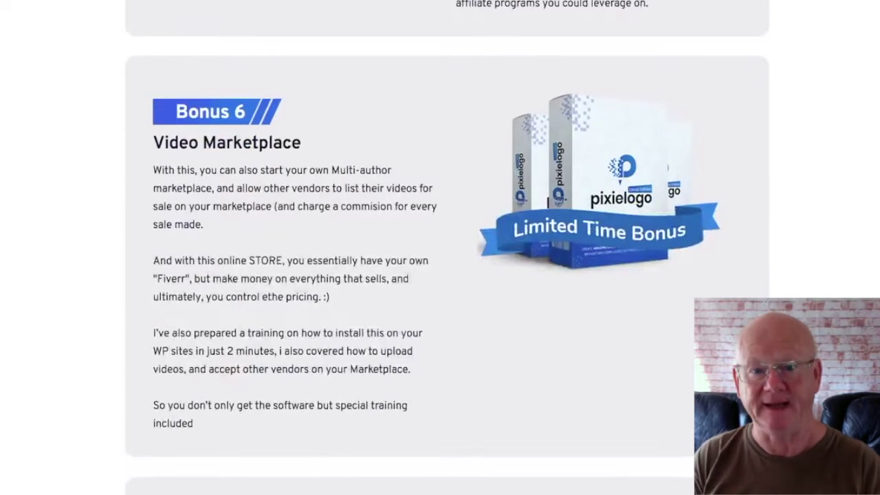
pyautogui.scroll(-5, 440, 248)
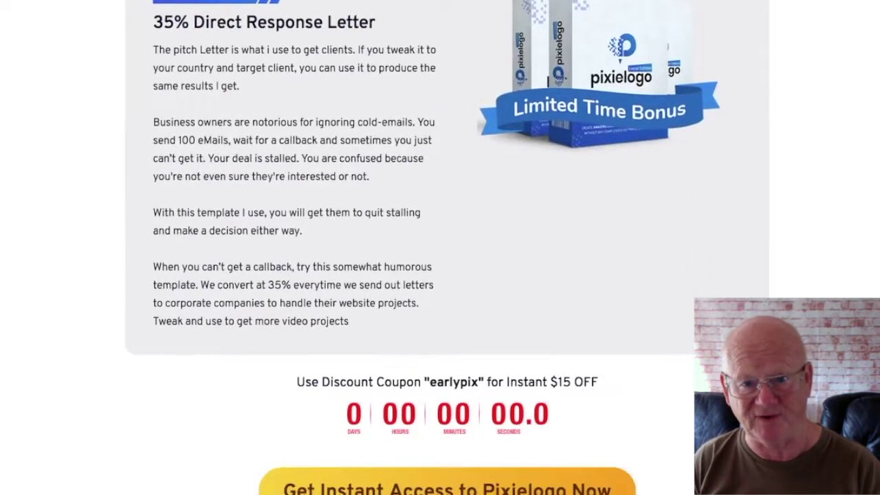
# - Scroll past Bonus 6 and the Direct Response Letter to the coupon countdown and Get Instant Access button
pyautogui.scroll(-1, 440, 247)
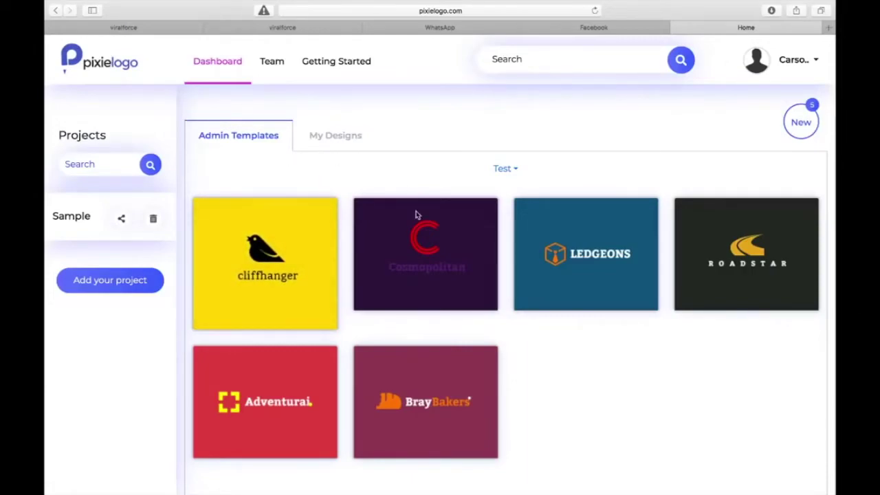
pyautogui.moveTo(415, 215)
pyautogui.click(281, 71)
pyautogui.click(647, 123)
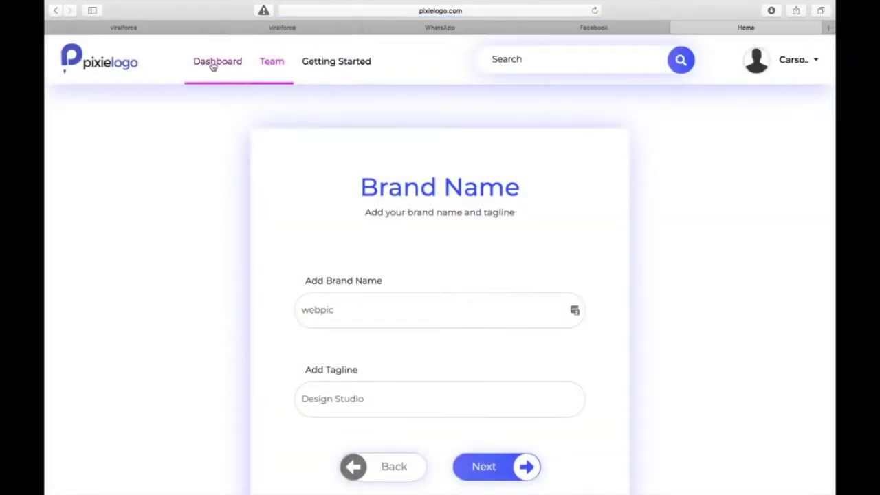
pyautogui.click(213, 63)
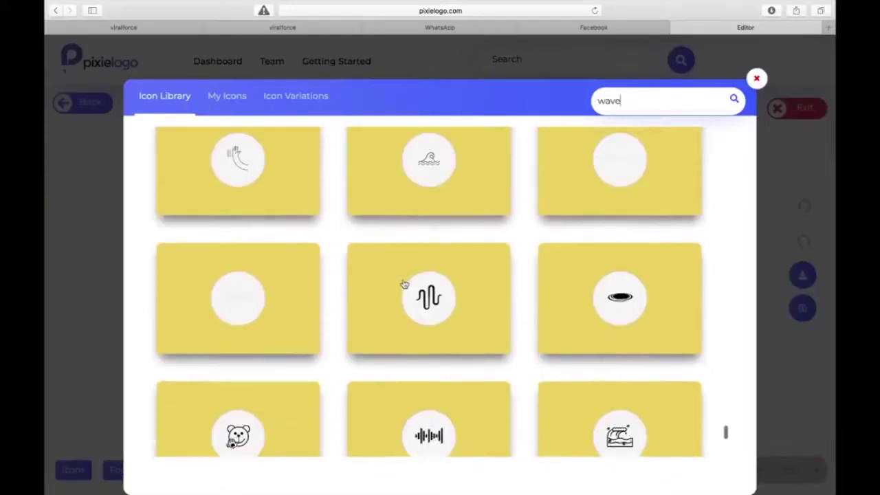
# - Start a new logo design from the dashboard
pyautogui.scroll(15, 405, 284)
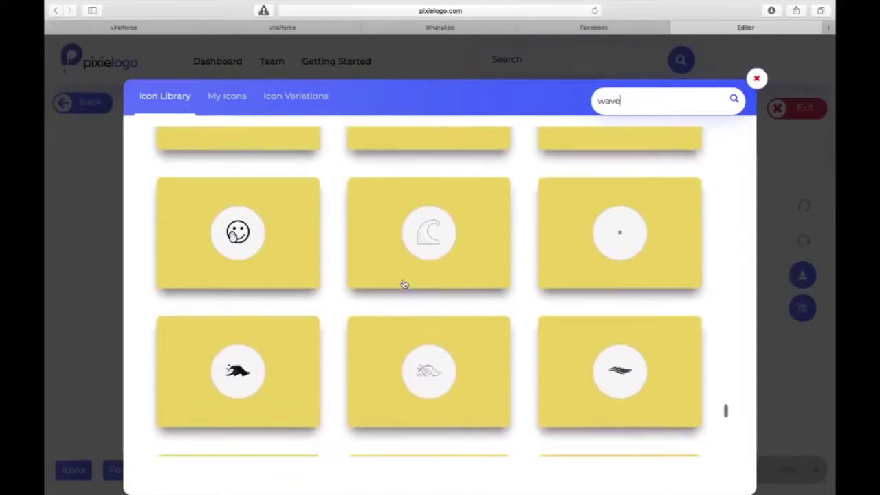
pyautogui.scroll(15, 404, 284)
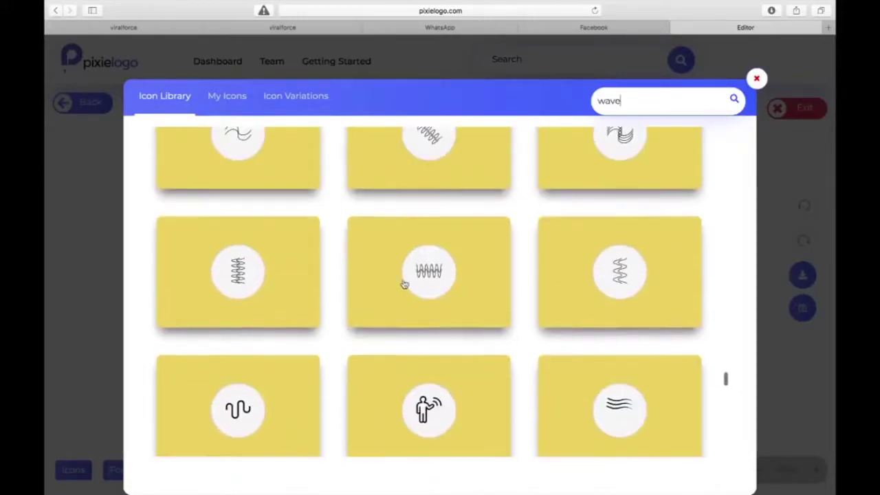
pyautogui.scroll(10, 405, 284)
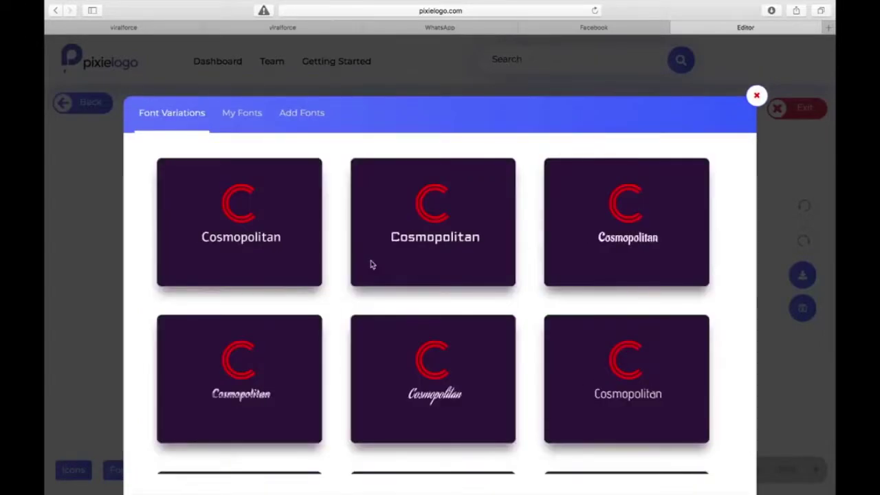
pyautogui.scroll(-6, 298, 350)
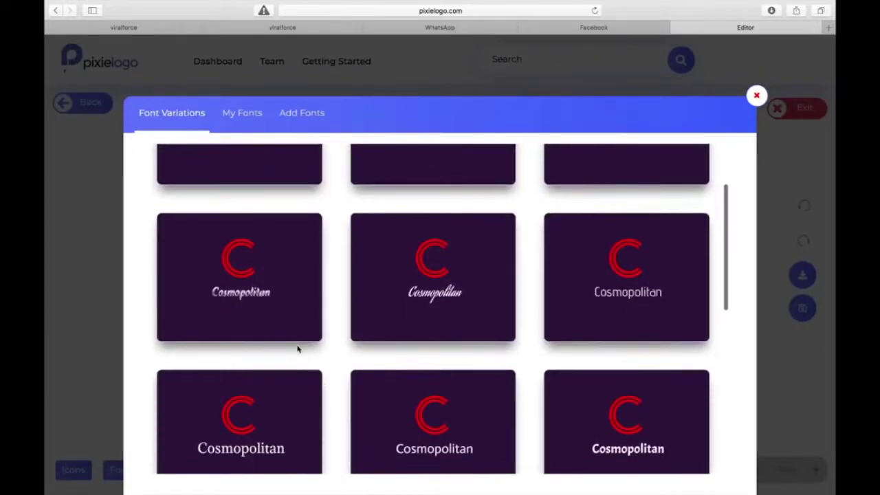
pyautogui.scroll(-6, 298, 350)
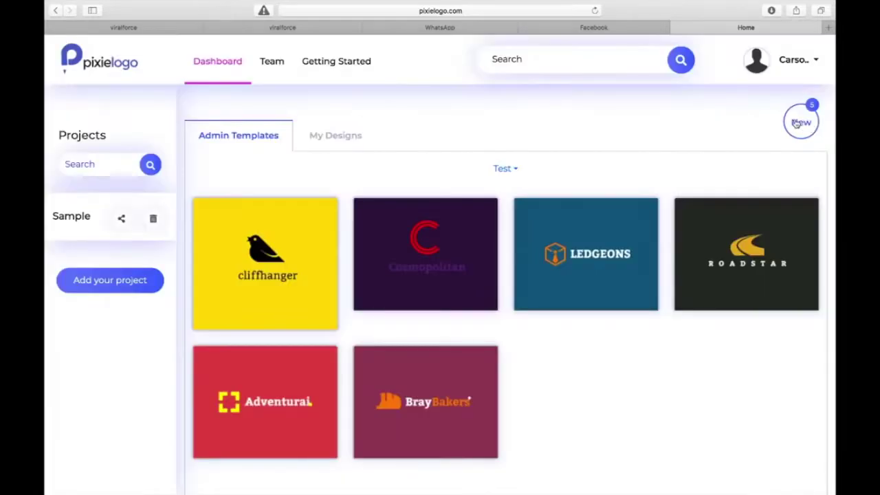
pyautogui.click(798, 122)
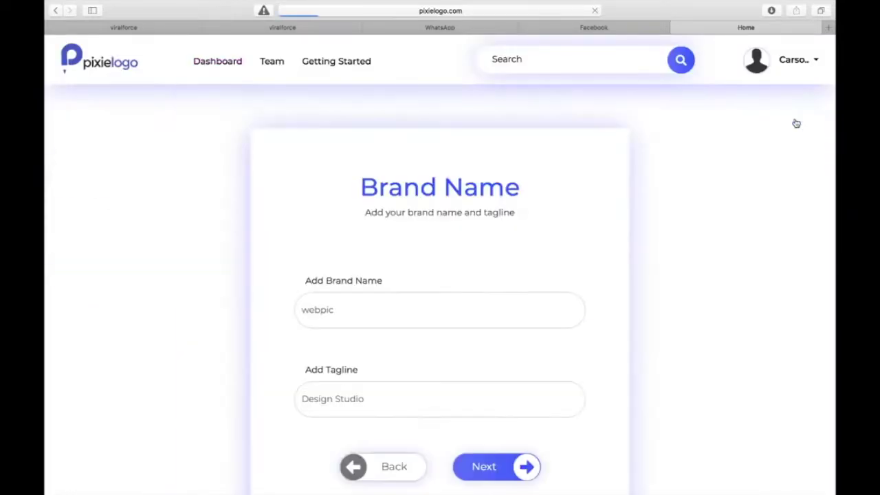
# - Edit the brand name, preview tiger icon variations, and add 'tiger' as a brand keyword
pyautogui.click(445, 301)
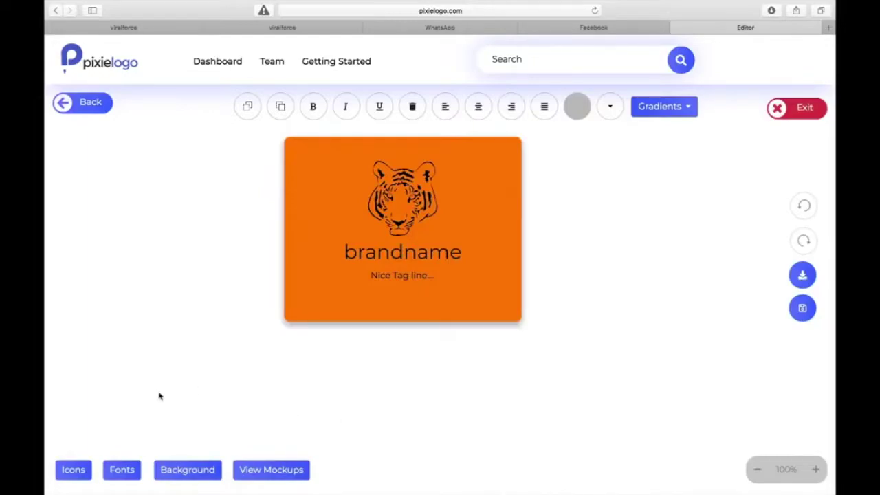
pyautogui.click(79, 471)
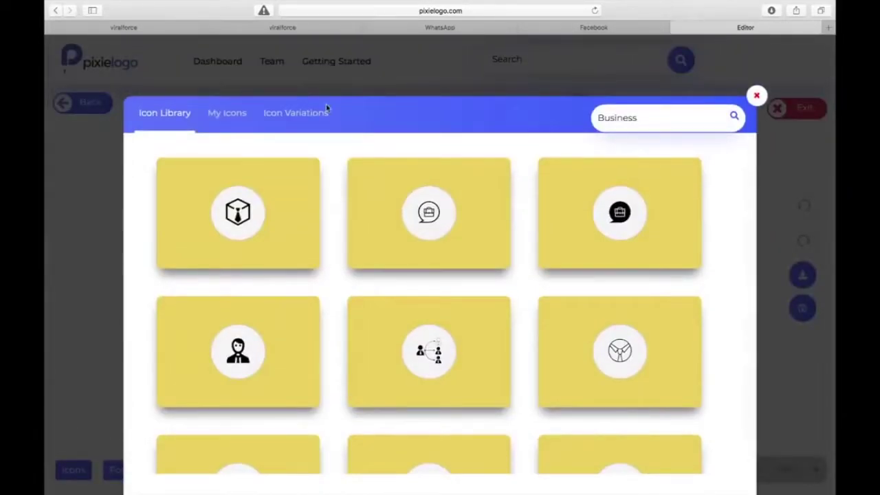
pyautogui.click(305, 116)
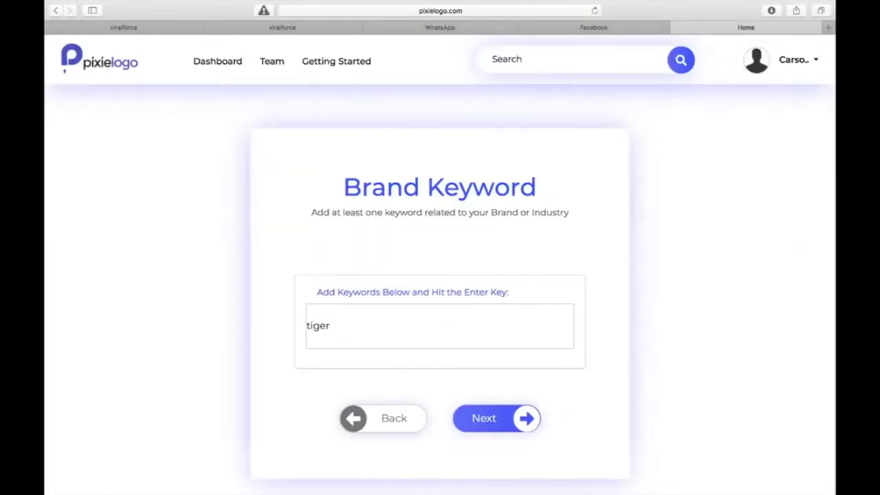
pyautogui.press('Return')
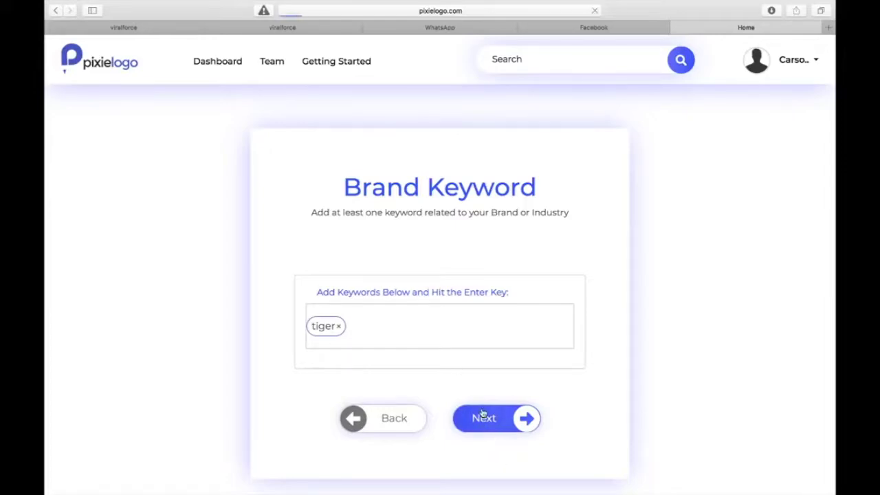
# - Review the tiger logo icons and continue to the logo editor
pyautogui.click(483, 416)
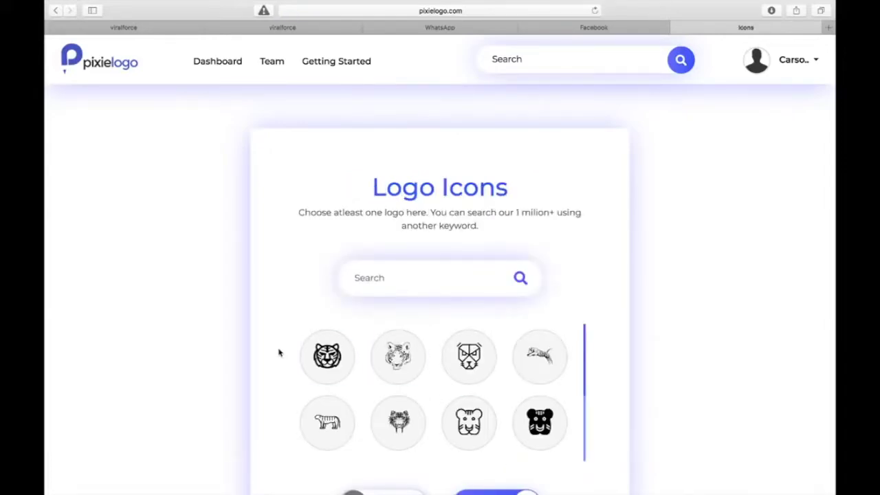
pyautogui.scroll(-2, 413, 389)
pyautogui.scroll(2, 412, 387)
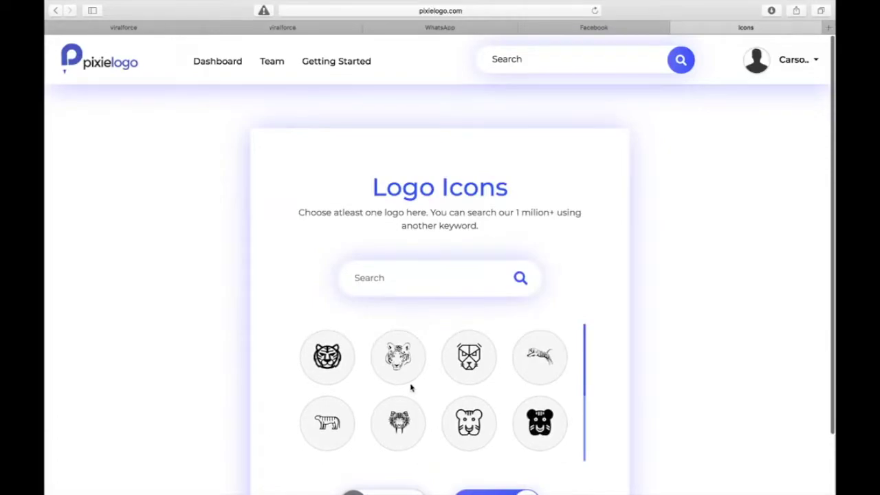
pyautogui.scroll(-2, 412, 387)
pyautogui.click(475, 434)
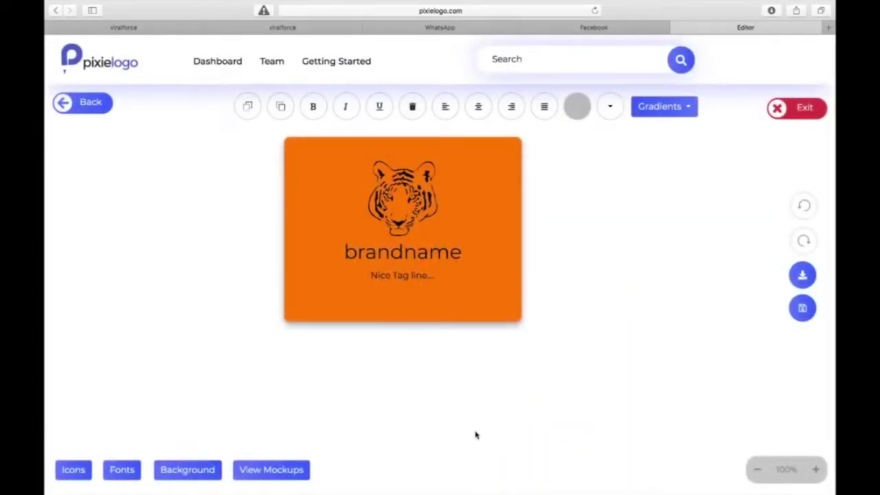
# - Preview the tiger Icon Variations of the Cosmopolitan logo in the editor
pyautogui.click(74, 471)
pyautogui.click(325, 112)
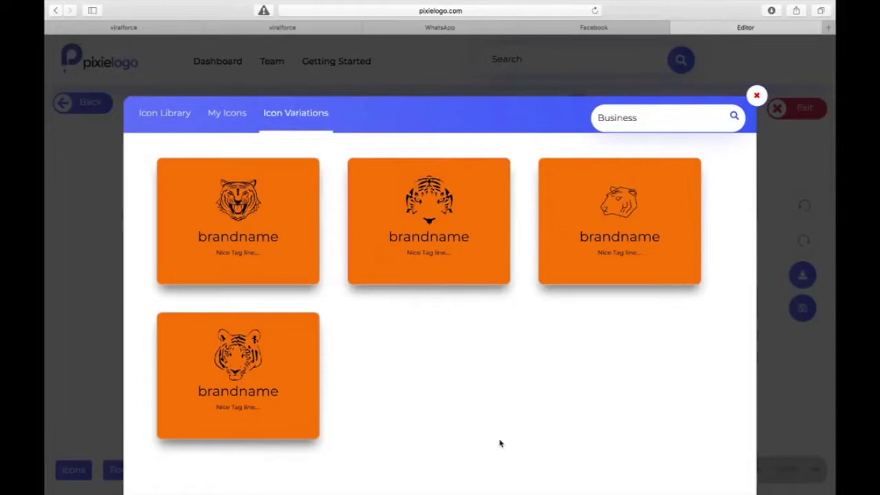
pyautogui.moveTo(665, 4)
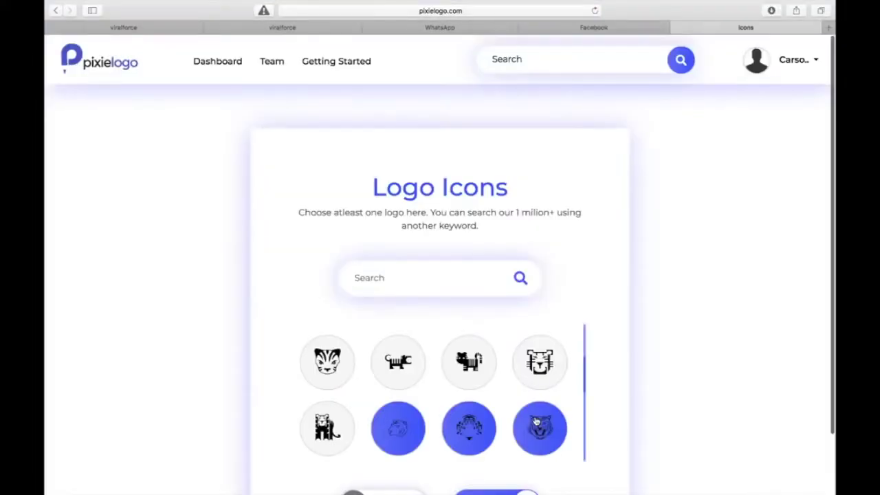
pyautogui.scroll(-2, 685, 280)
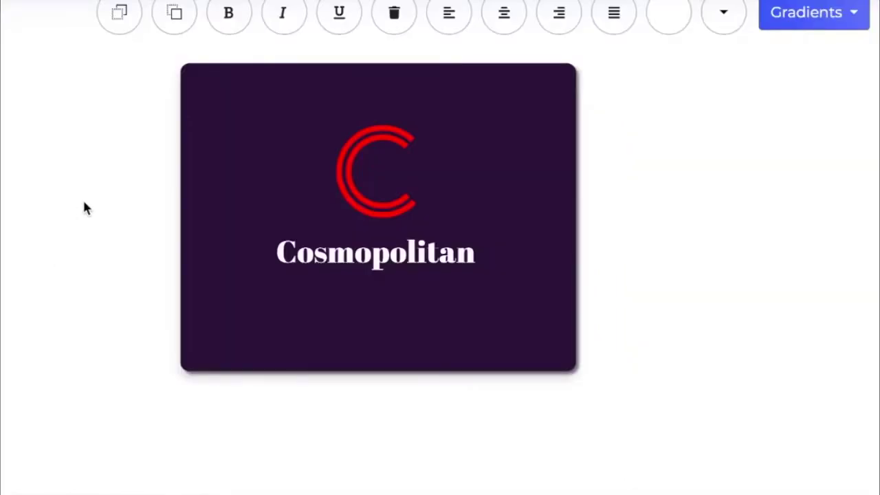
# - Nudge the red C icon slightly in the editor
pyautogui.moveTo(355, 186)
pyautogui.mouseDown()
pyautogui.moveTo(309, 177)
pyautogui.moveTo(352, 163)
pyautogui.moveTo(334, 182)
pyautogui.moveTo(359, 179)
pyautogui.moveTo(359, 186)
pyautogui.mouseUp()
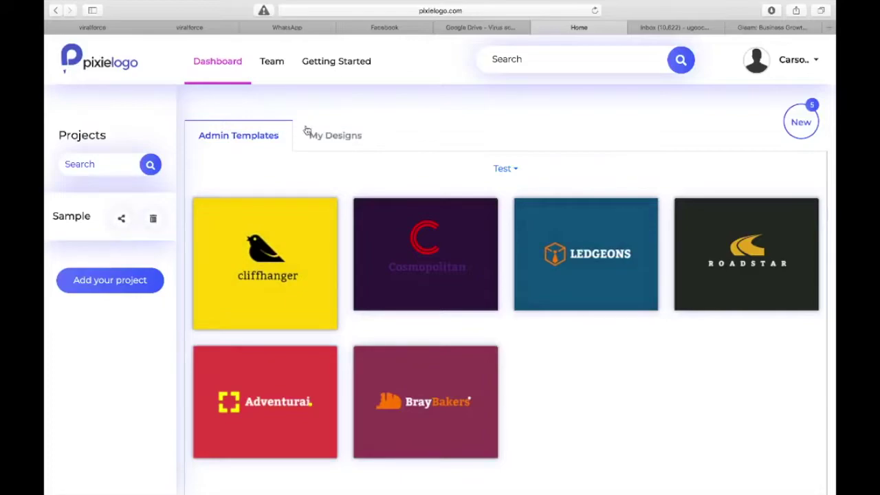
# - Check the Sample project's designs, return to Admin Templates, and start a new logo
pyautogui.click(335, 137)
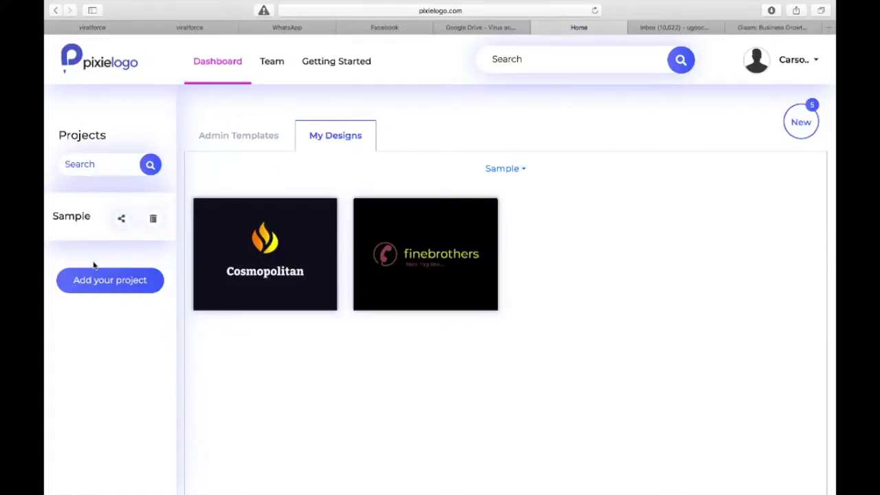
pyautogui.click(262, 145)
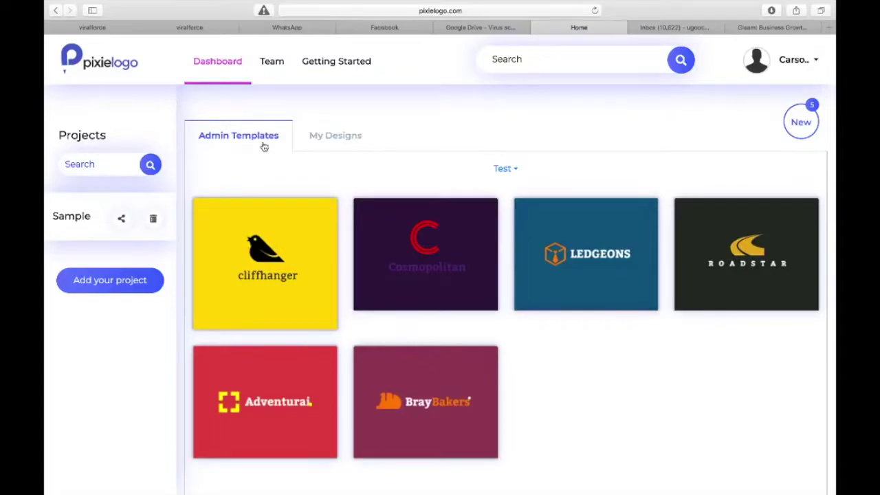
pyautogui.moveTo(272, 223)
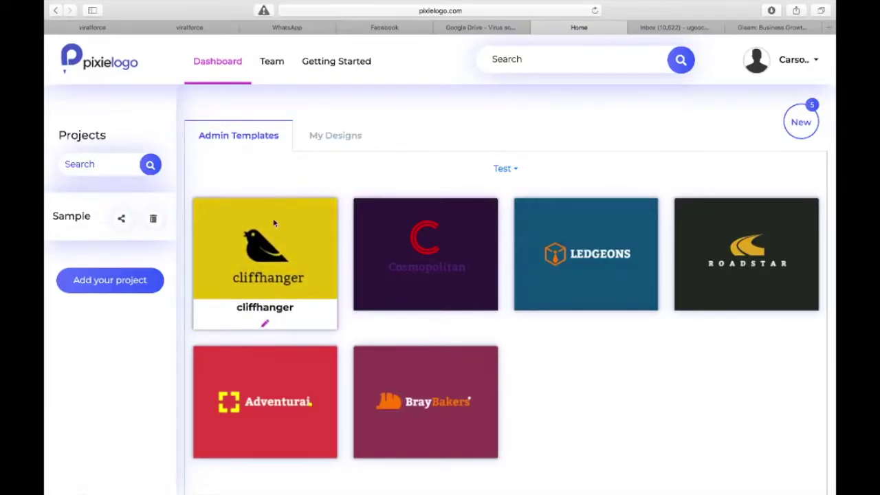
pyautogui.moveTo(425, 433)
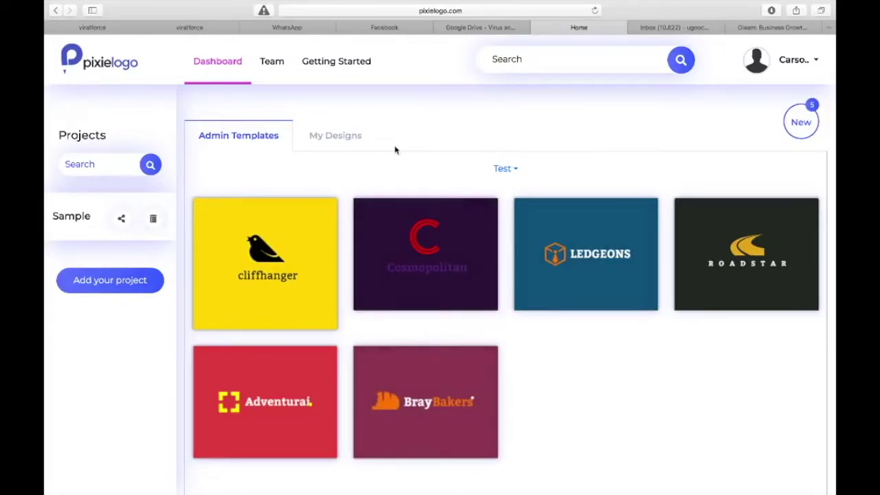
pyautogui.click(801, 122)
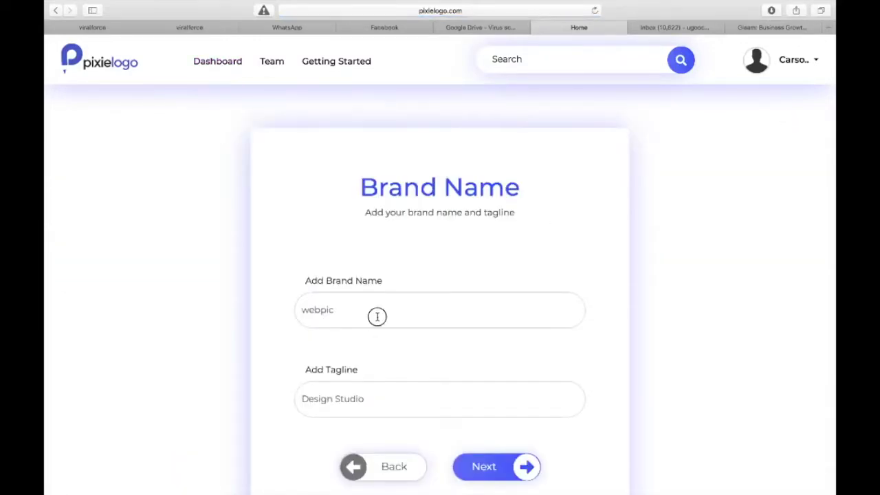
# - Enter brand name 'socigram' and tagline '…for the love of social!'
pyautogui.click(377, 316)
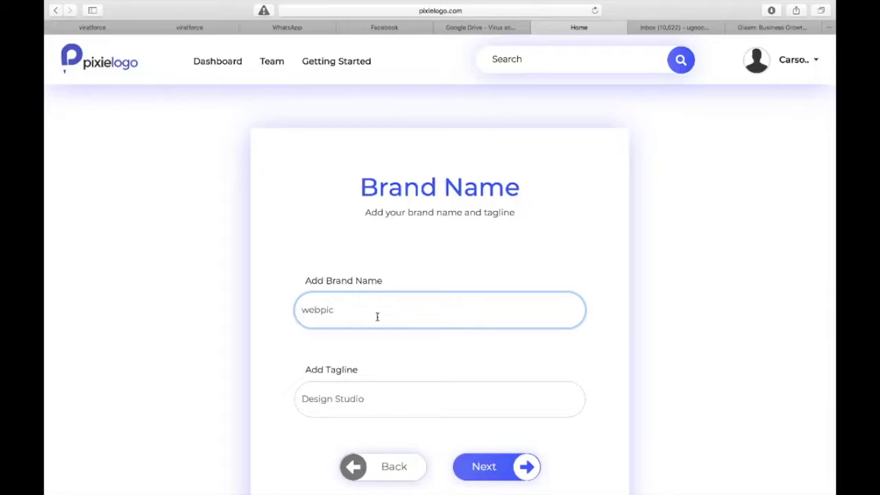
pyautogui.write('socigram')
pyautogui.click(302, 399)
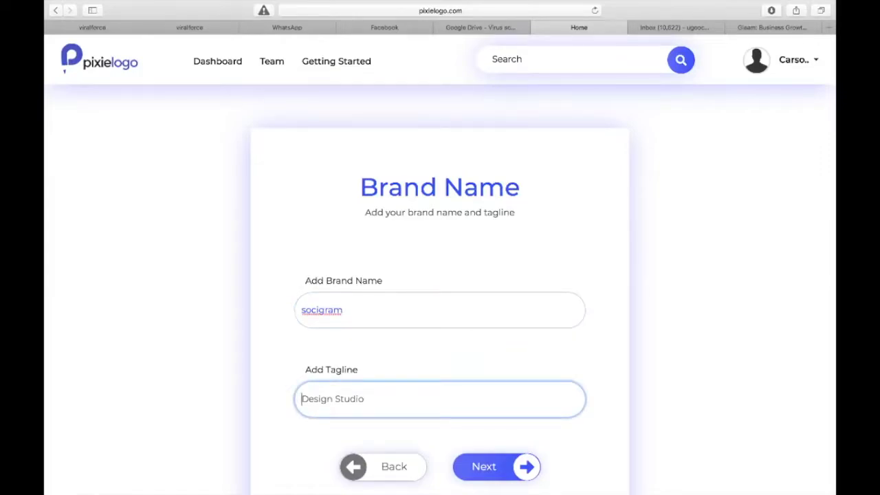
pyautogui.write('social!')
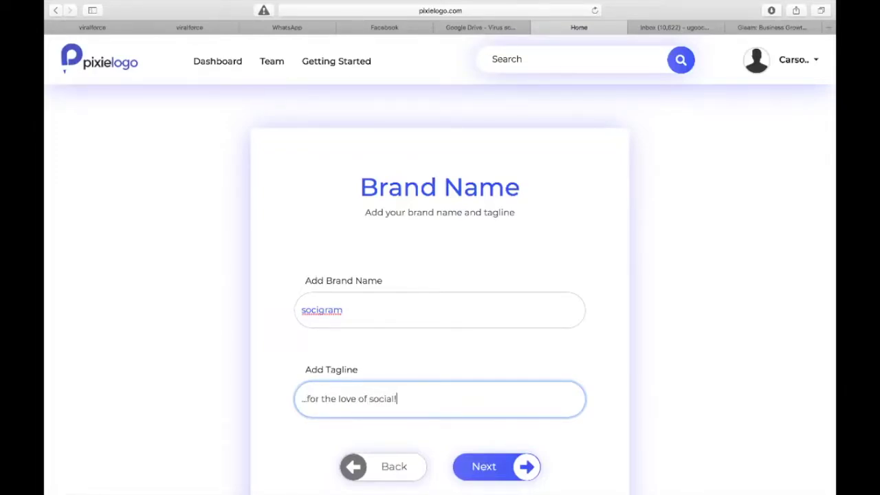
pyautogui.click(479, 466)
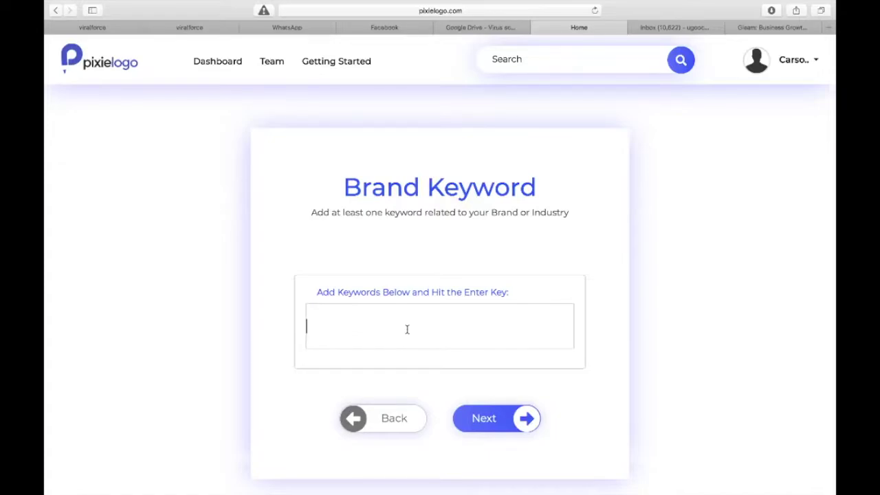
# - Add 'social' as the brand keyword and move on to logo icons
pyautogui.write('social')
pyautogui.press('Return')
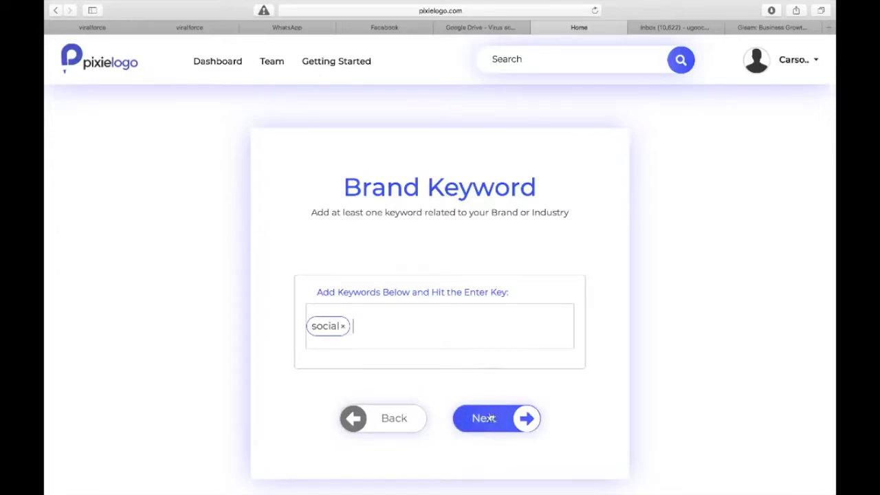
pyautogui.click(486, 418)
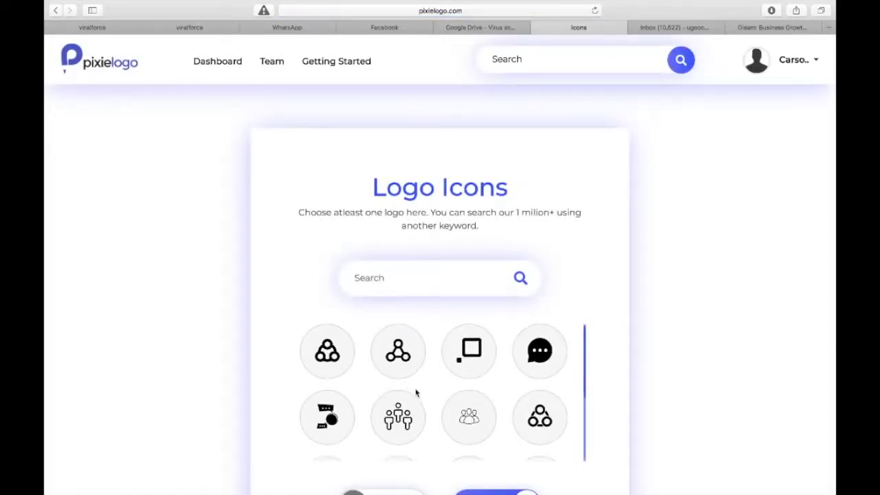
# - Browse the social icons and select the people-network icon
pyautogui.scroll(-2, 416, 393)
pyautogui.scroll(-2, 416, 394)
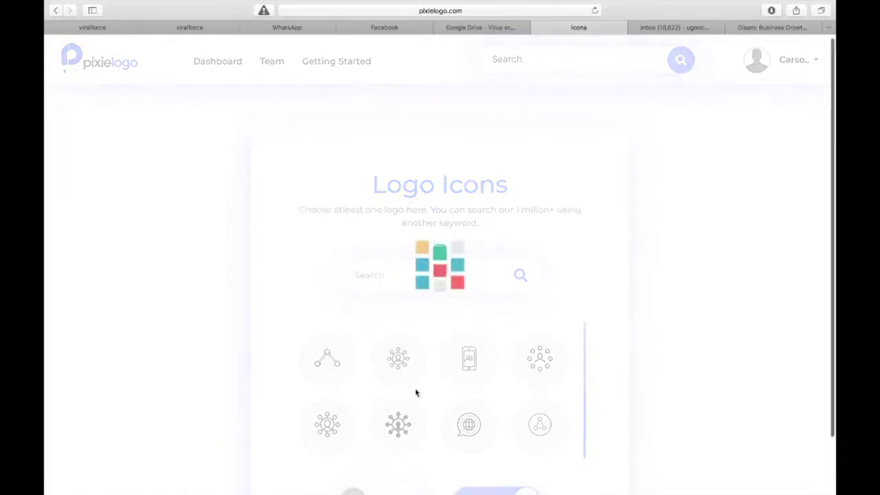
pyautogui.scroll(-2, 416, 394)
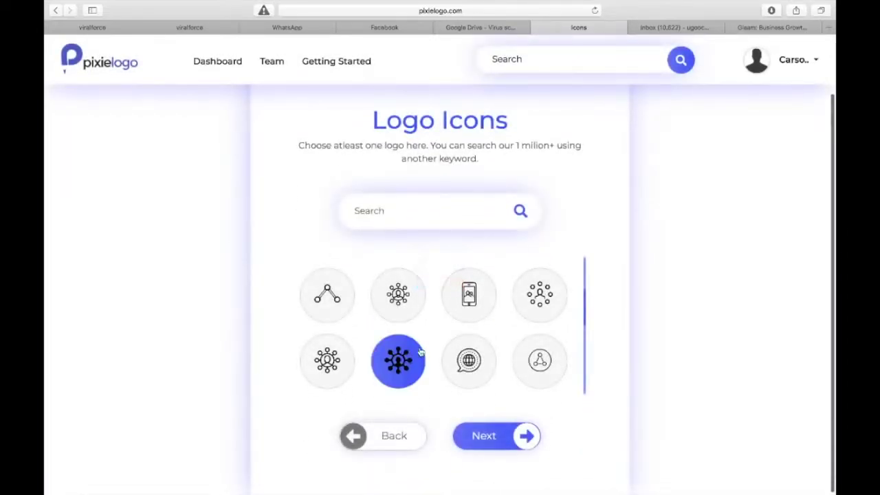
pyautogui.scroll(3, 416, 344)
pyautogui.scroll(2, 414, 327)
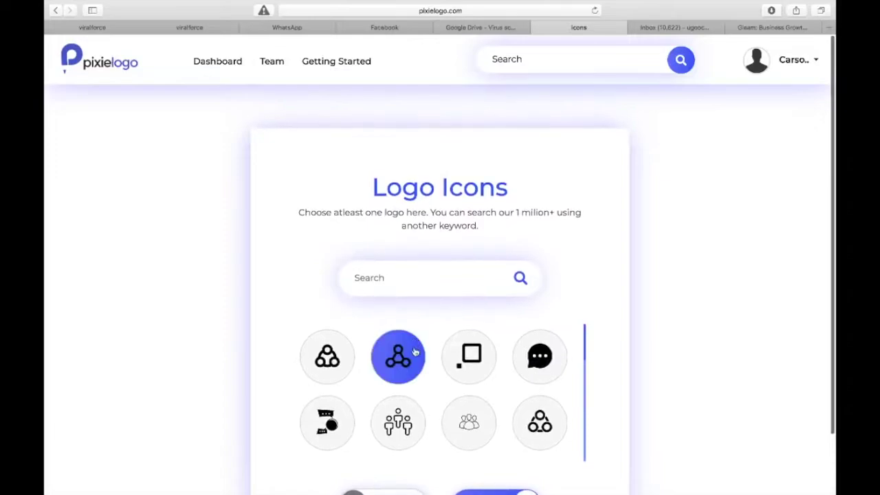
pyautogui.scroll(-3, 425, 368)
pyautogui.scroll(-2, 425, 369)
pyautogui.scroll(3, 426, 373)
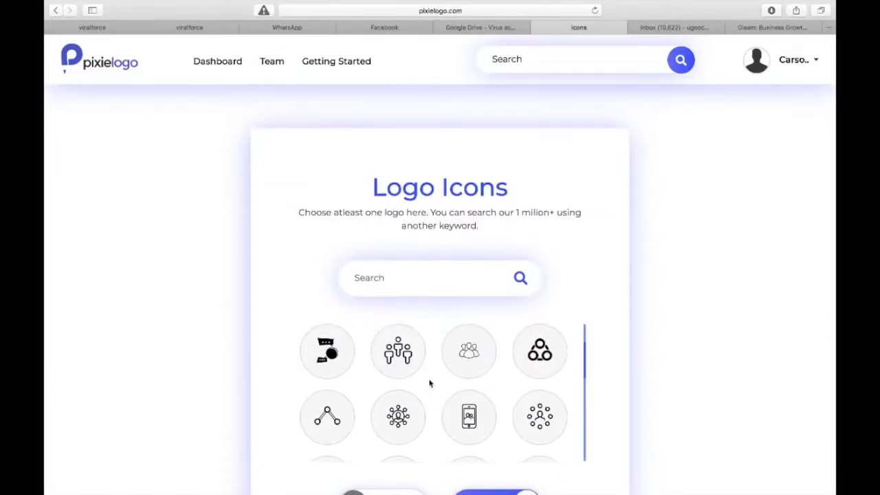
pyautogui.scroll(-2, 428, 375)
pyautogui.scroll(-5, 429, 383)
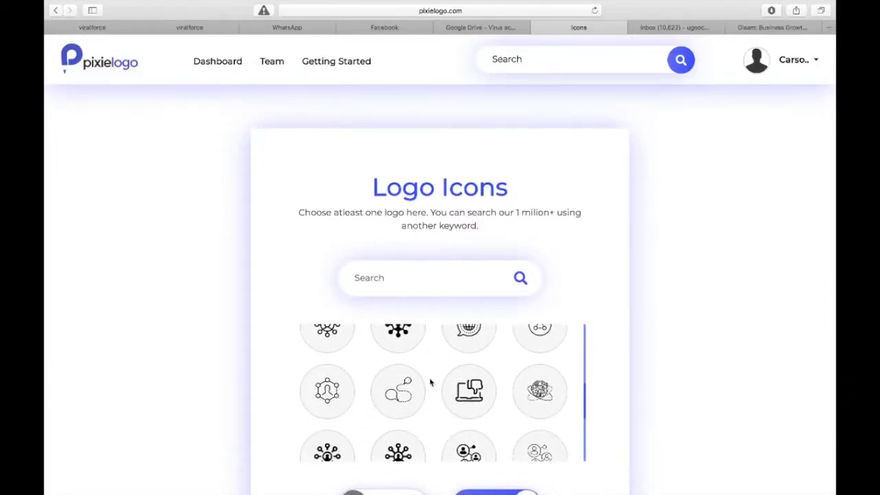
pyautogui.scroll(-5, 431, 382)
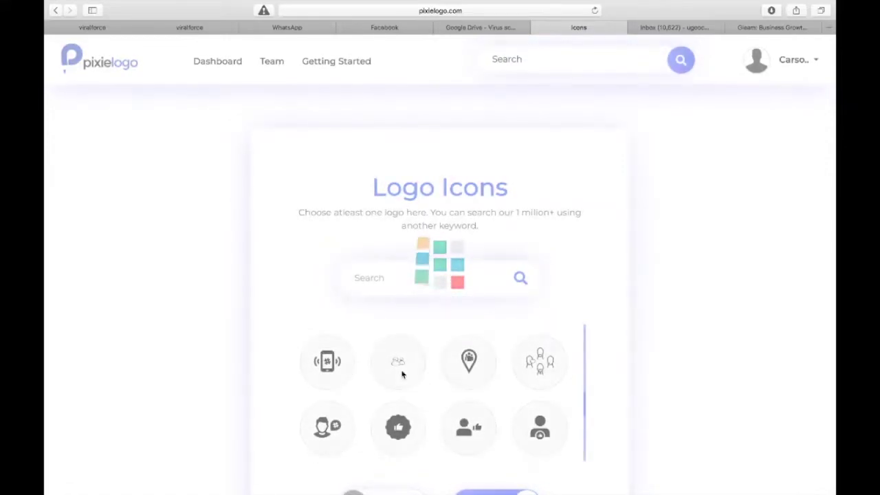
pyautogui.scroll(3, 399, 369)
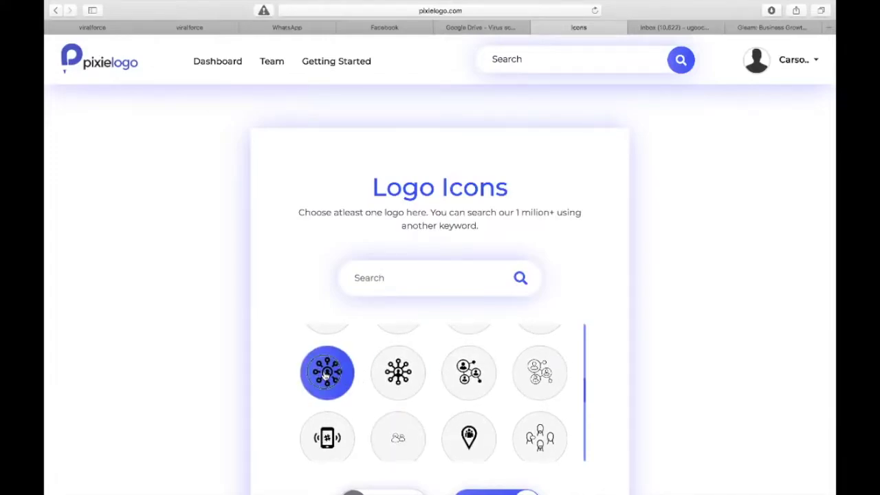
pyautogui.click(448, 374)
# - Also select the chat bubble and thumbs-up chat-bubble icons
pyautogui.scroll(10, 447, 375)
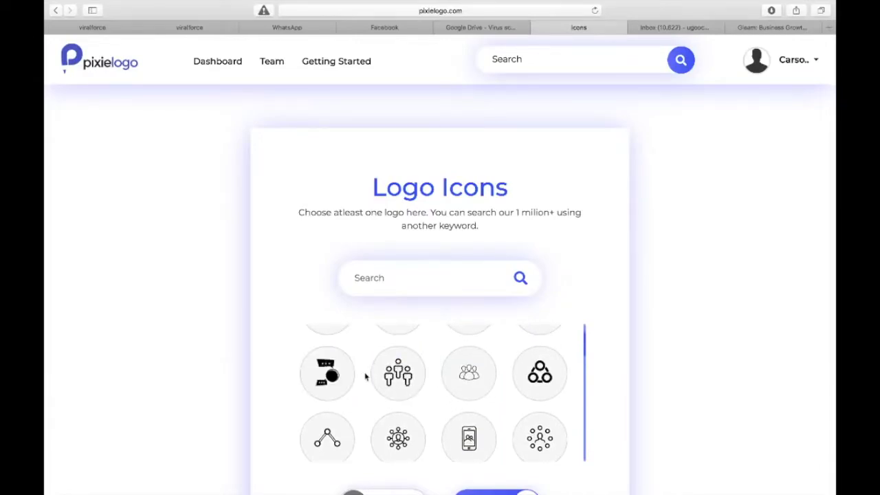
pyautogui.scroll(3, 365, 376)
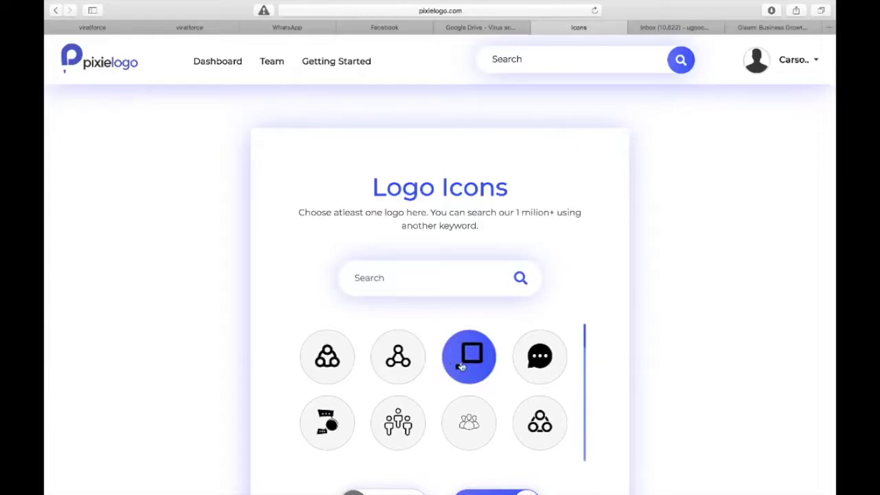
pyautogui.click(540, 357)
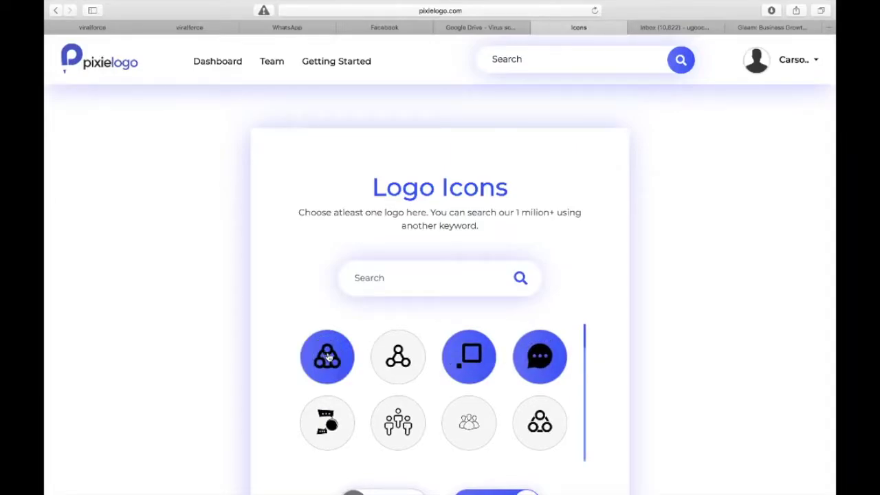
pyautogui.scroll(-8, 426, 377)
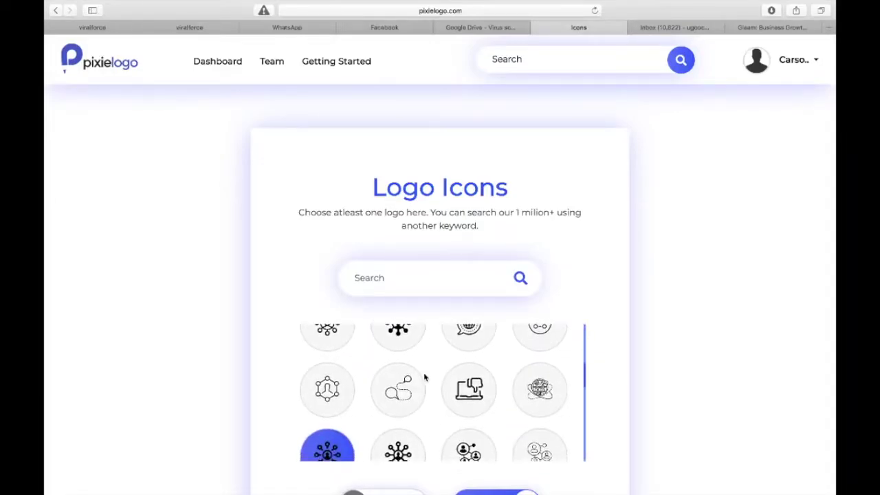
pyautogui.scroll(-10, 426, 377)
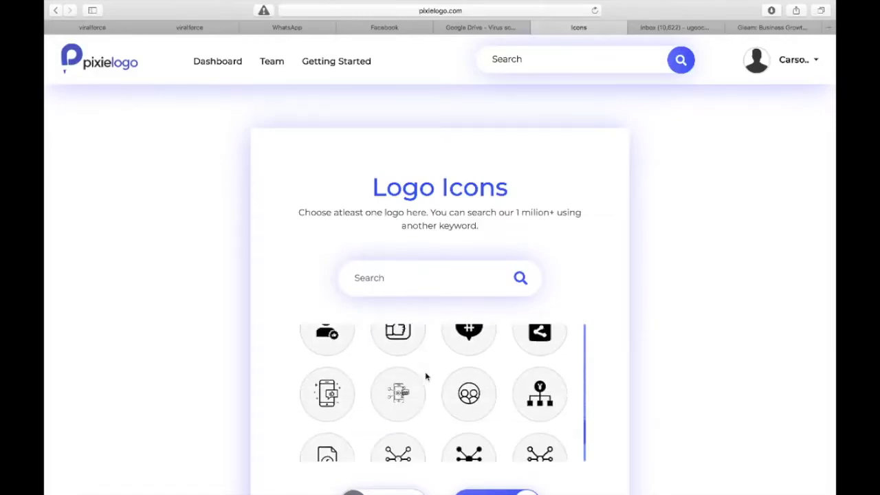
pyautogui.scroll(-10, 425, 377)
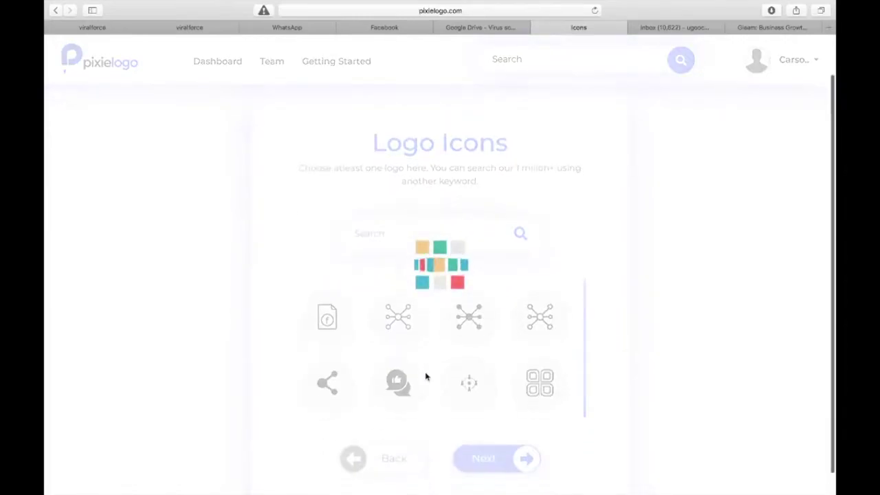
pyautogui.click(421, 379)
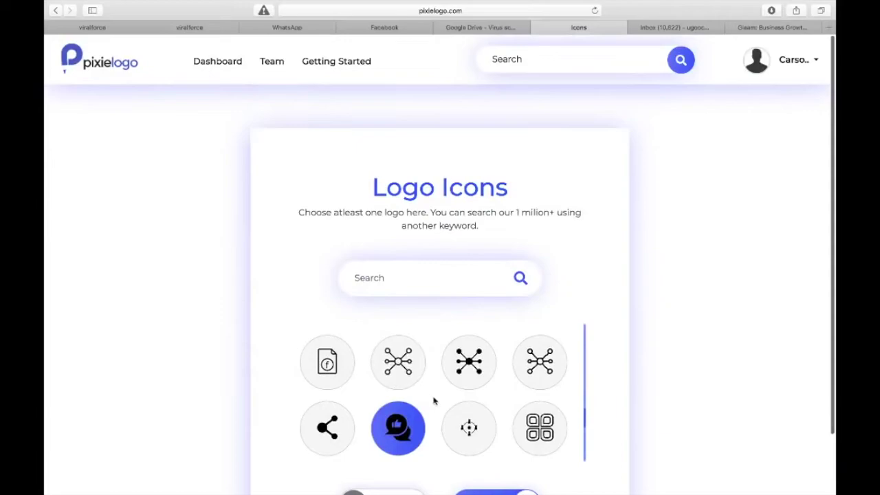
# - Continue to the logo editor with the chosen icons
pyautogui.scroll(-1, 437, 397)
pyautogui.scroll(-1, 442, 393)
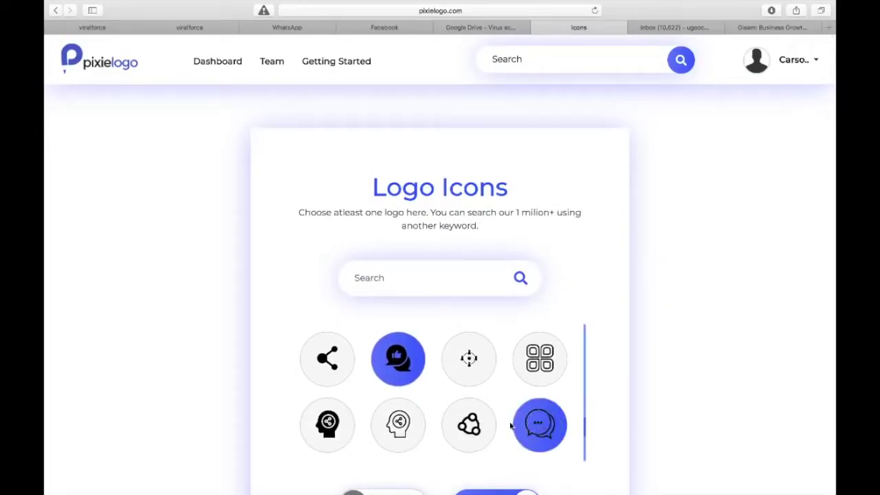
pyautogui.scroll(-3, 466, 421)
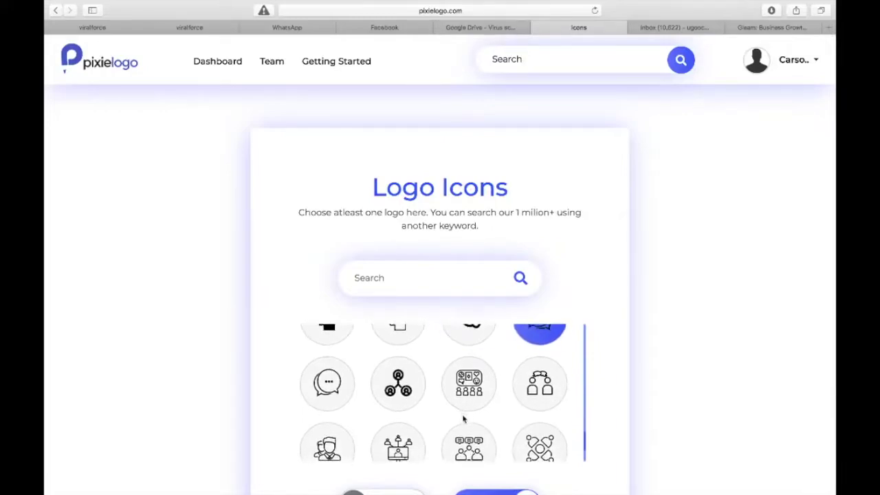
pyautogui.scroll(-2, 464, 419)
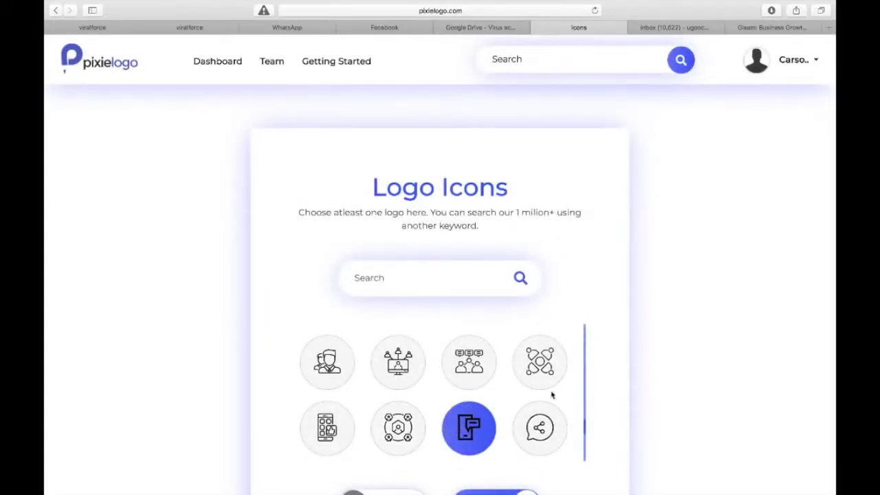
pyautogui.scroll(-4, 440, 392)
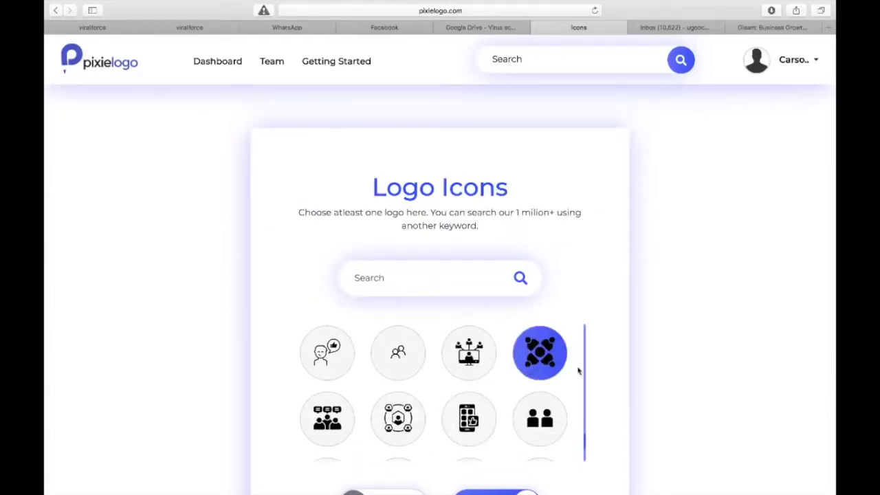
pyautogui.scroll(-3, 619, 389)
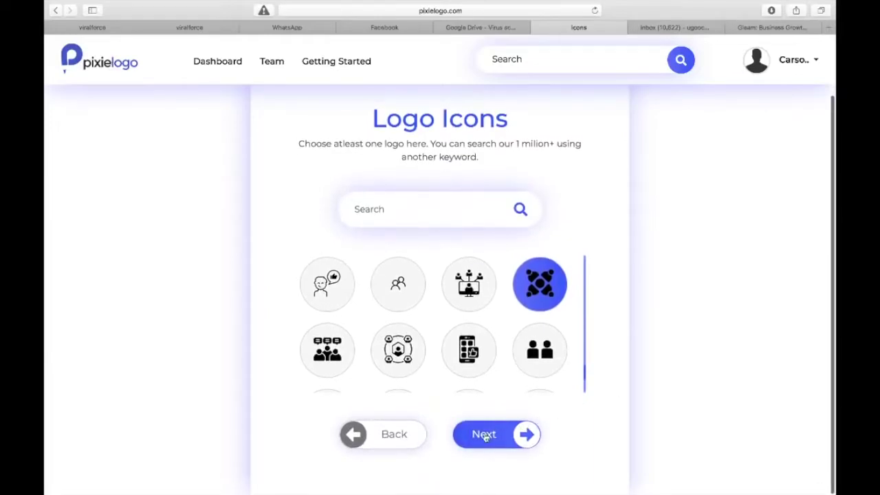
pyautogui.click(481, 436)
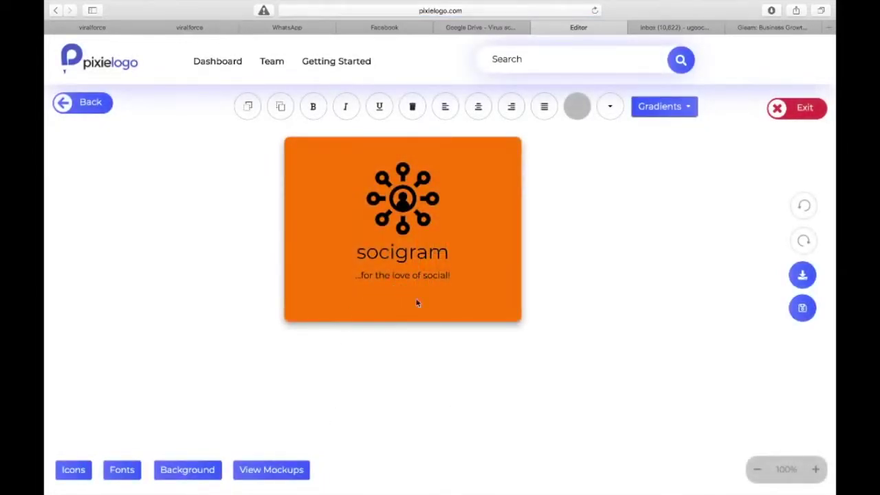
# - Zoom into the canvas and swap the network icon for the thumbs-up chat-bubble variation
pyautogui.click(815, 469)
pyautogui.click(815, 470)
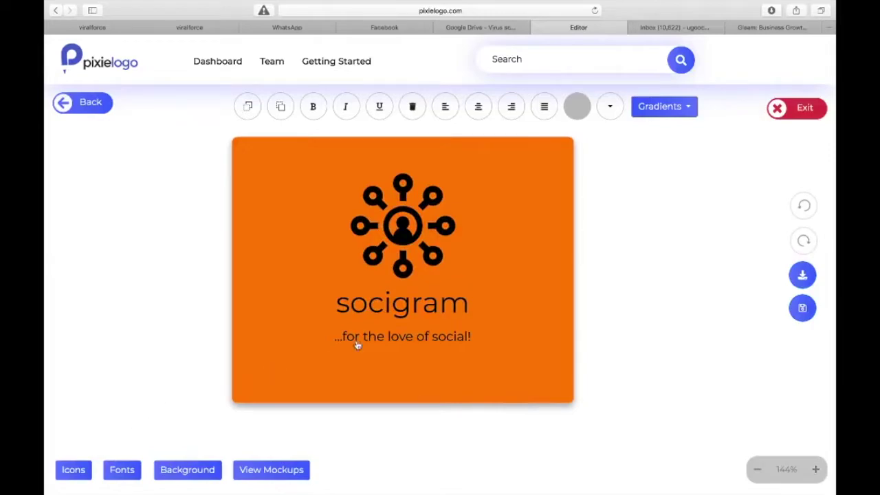
pyautogui.click(74, 470)
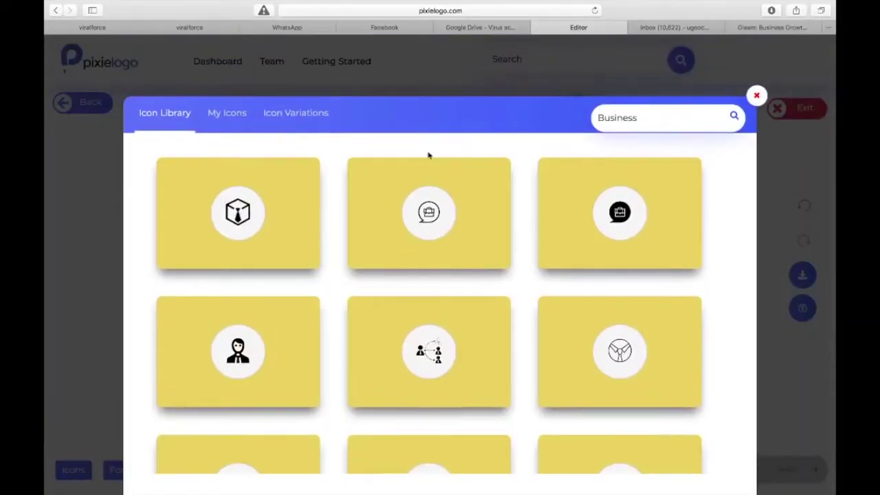
pyautogui.click(293, 121)
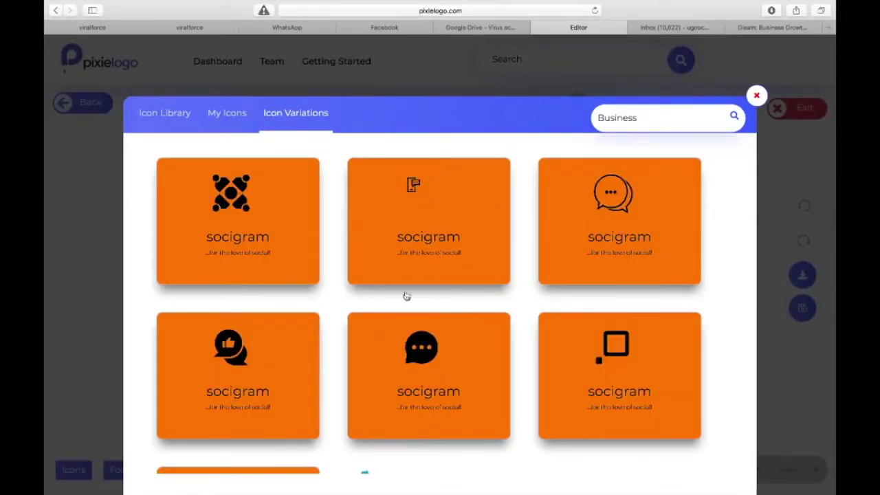
pyautogui.scroll(-4, 407, 283)
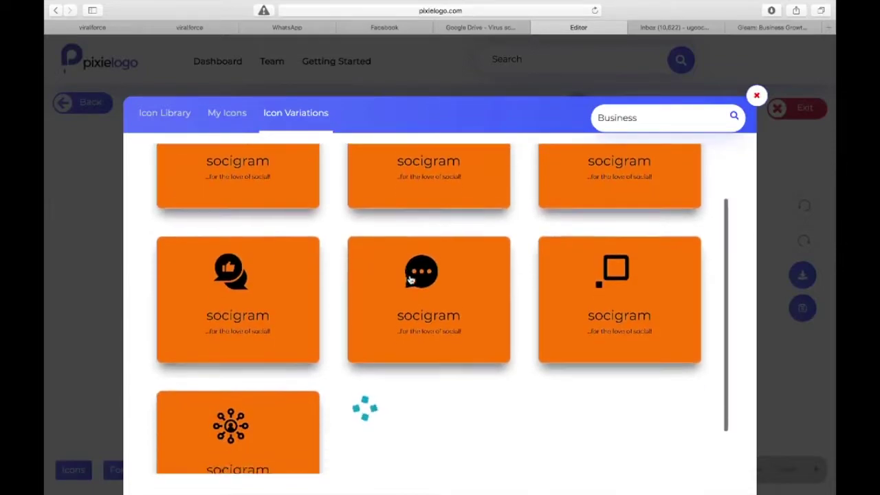
pyautogui.click(408, 278)
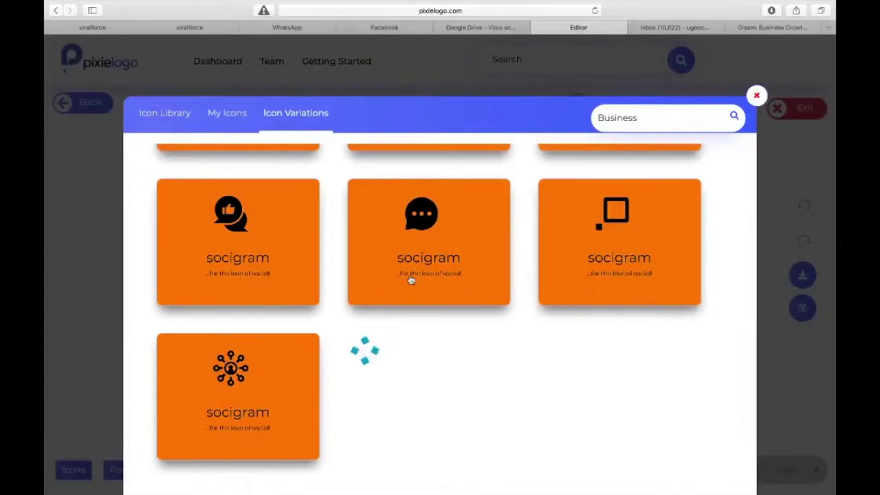
pyautogui.scroll(1, 410, 278)
pyautogui.scroll(3, 410, 278)
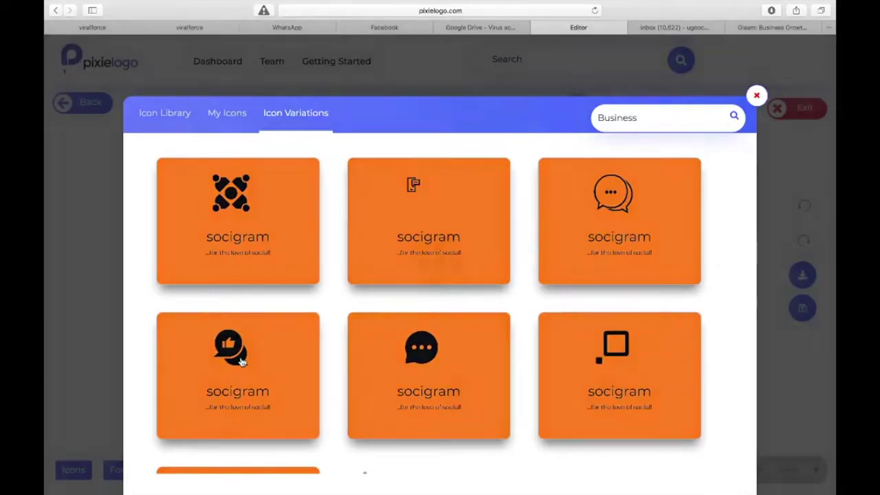
pyautogui.click(241, 362)
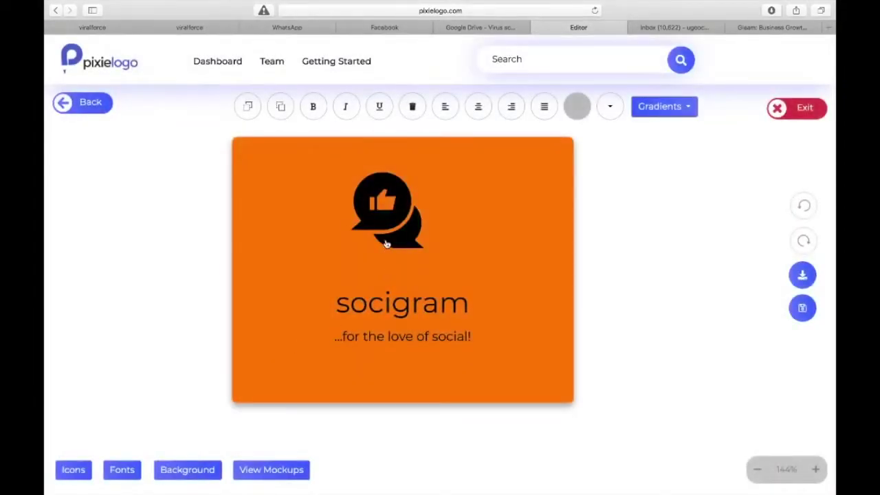
# - Centre the thumbs-up icon above the socigram name
pyautogui.click(393, 229)
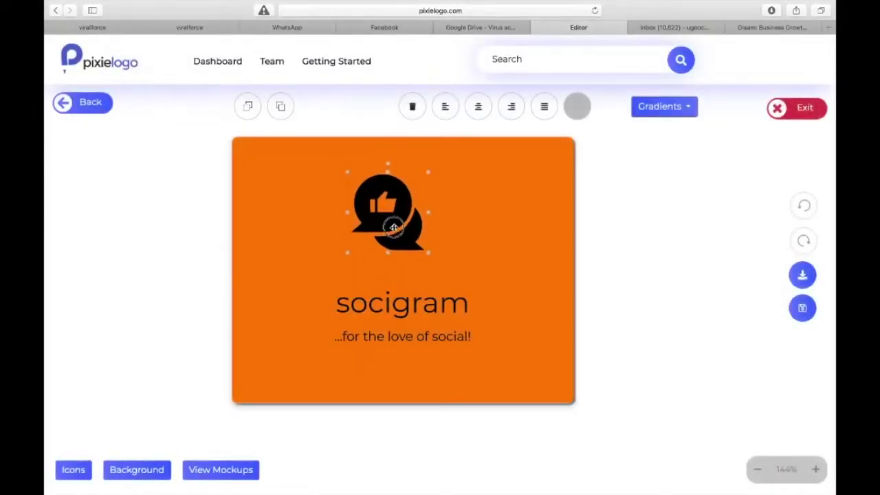
pyautogui.moveTo(393, 228); pyautogui.dragTo(407, 246)
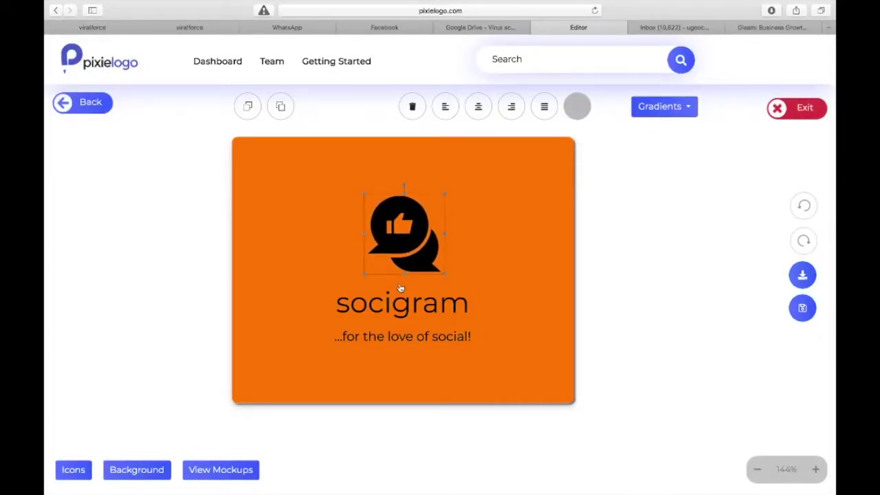
pyautogui.click(285, 218)
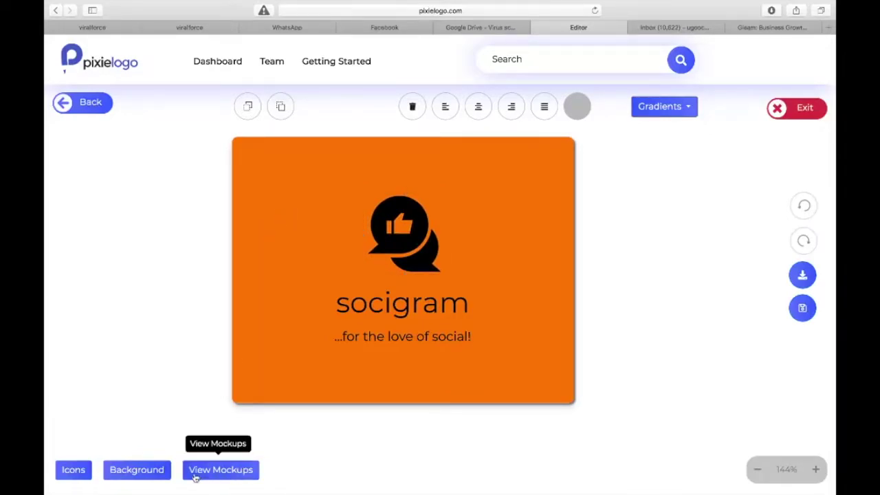
# - Change the background from orange to dark navy #080838
pyautogui.click(143, 472)
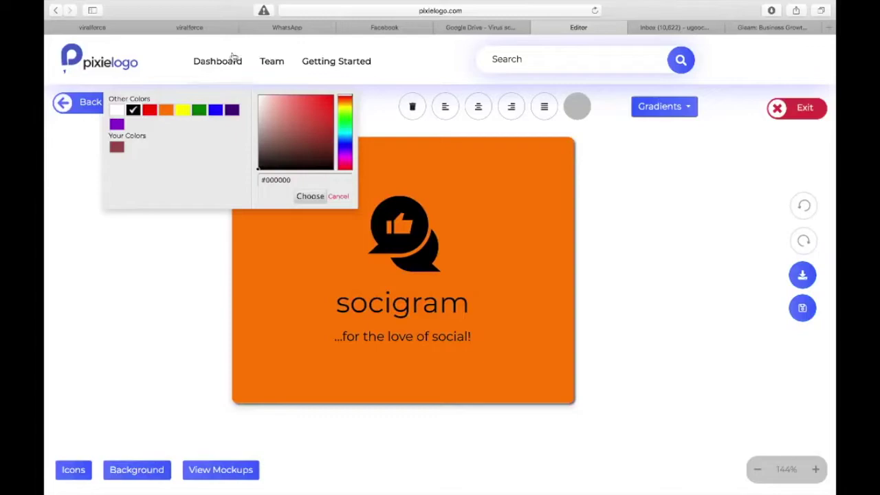
pyautogui.click(215, 111)
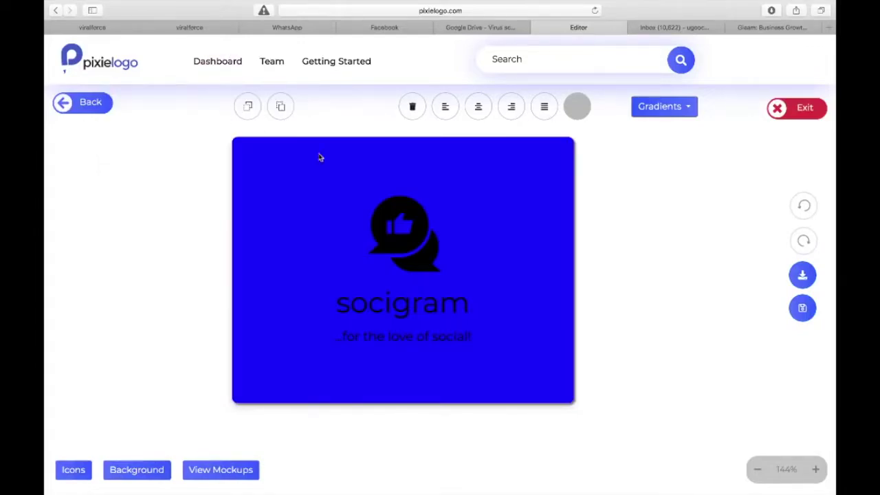
pyautogui.click(123, 469)
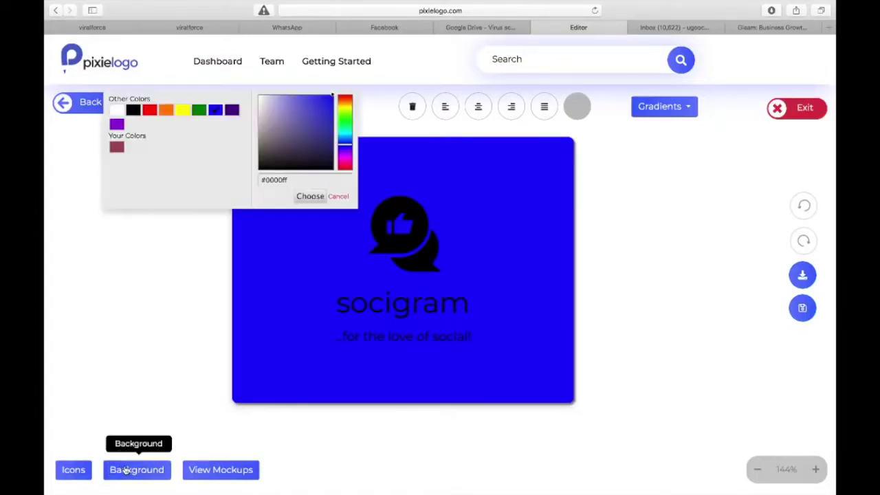
pyautogui.click(320, 150)
pyautogui.moveTo(320, 150)
pyautogui.mouseDown()
pyautogui.moveTo(315, 156)
pyautogui.moveTo(322, 152)
pyautogui.mouseUp()
pyautogui.click(312, 196)
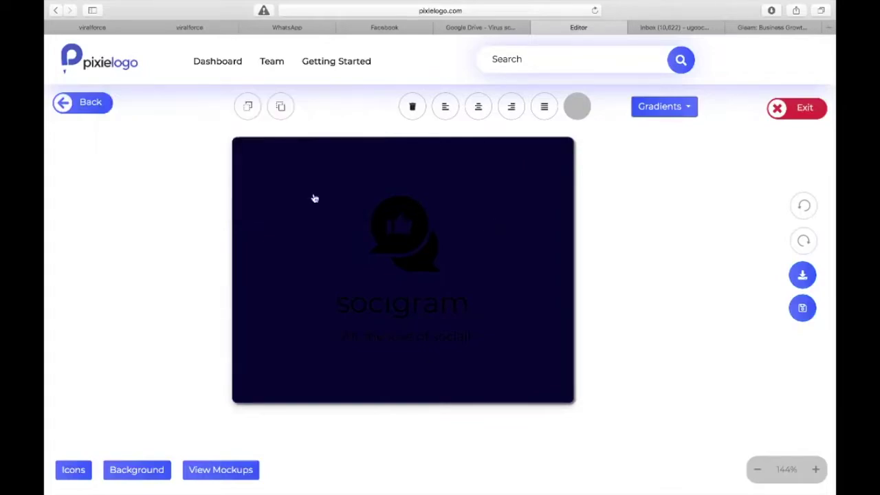
# - Apply the orange Color Picker swatch to the thumbs-up icon, socigram name and tagline
pyautogui.click(409, 226)
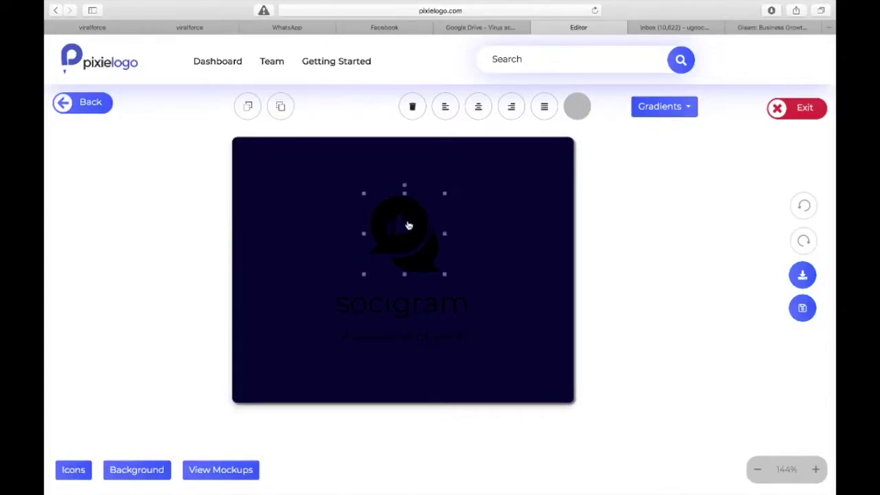
pyautogui.click(575, 110)
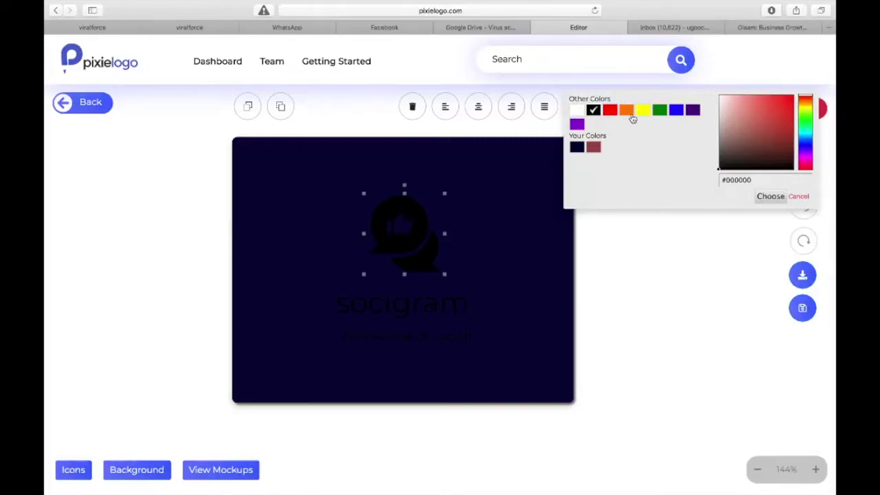
pyautogui.click(627, 112)
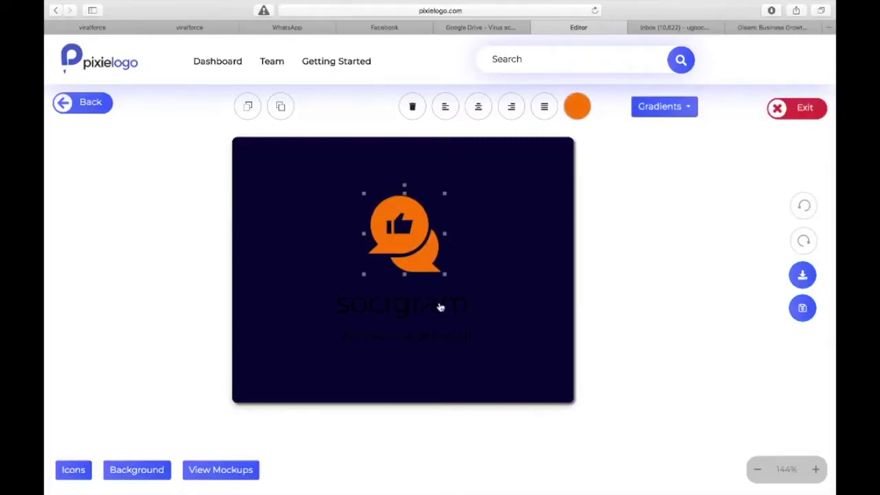
pyautogui.click(408, 305)
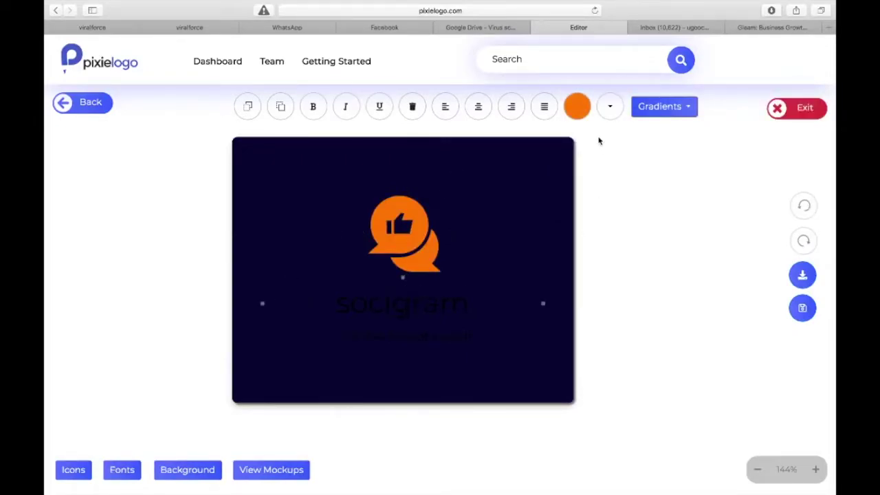
pyautogui.click(577, 107)
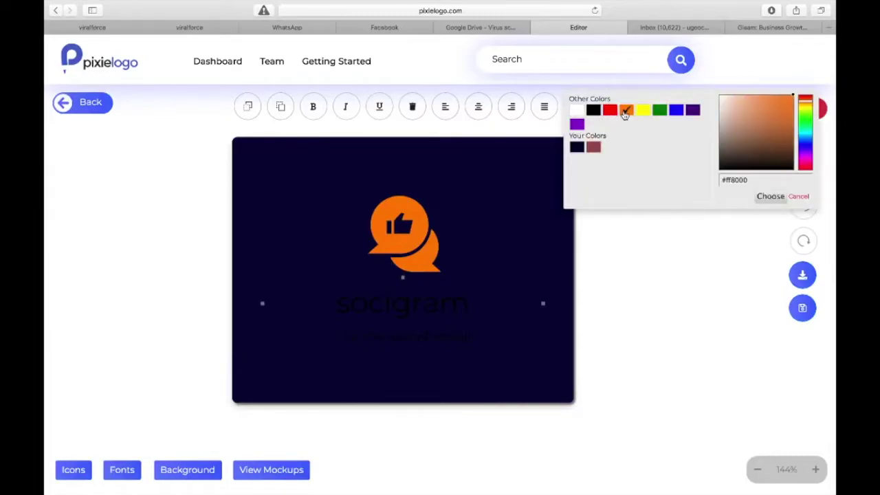
pyautogui.click(625, 112)
pyautogui.click(387, 344)
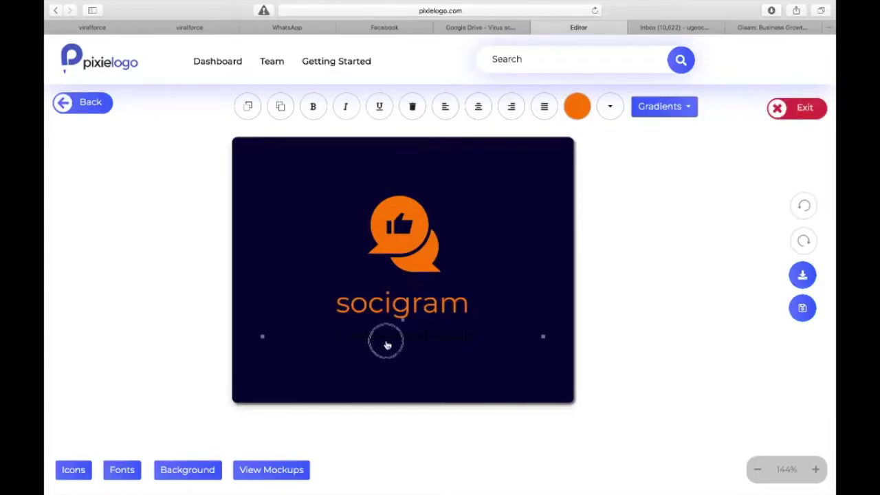
pyautogui.click(577, 107)
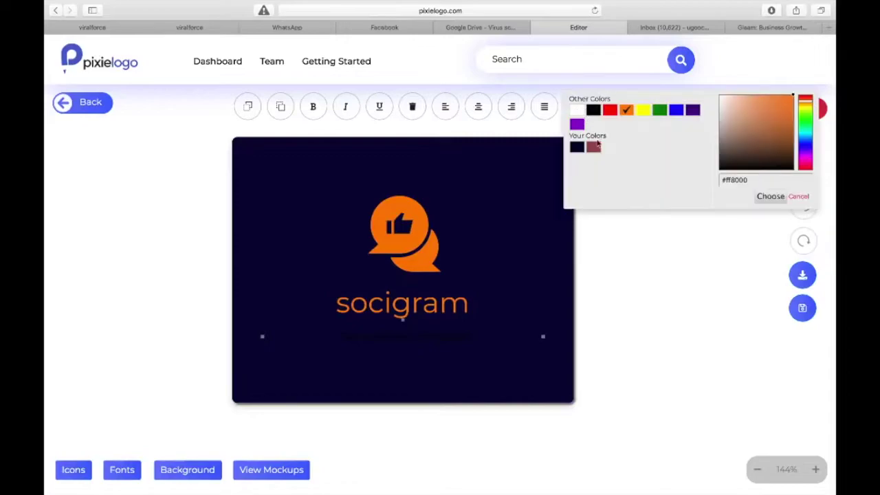
pyautogui.click(625, 112)
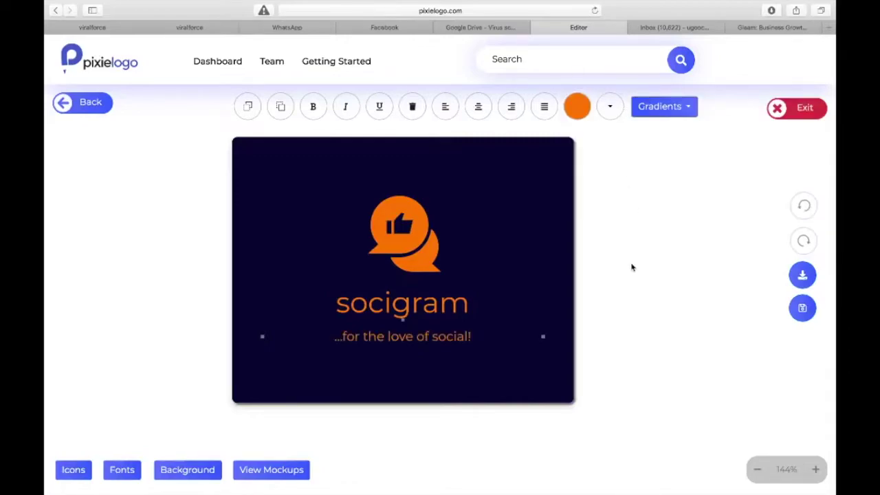
# - Enlarge the socigram name from 72 to 99 and shift it up and right
pyautogui.click(398, 309)
pyautogui.click(616, 109)
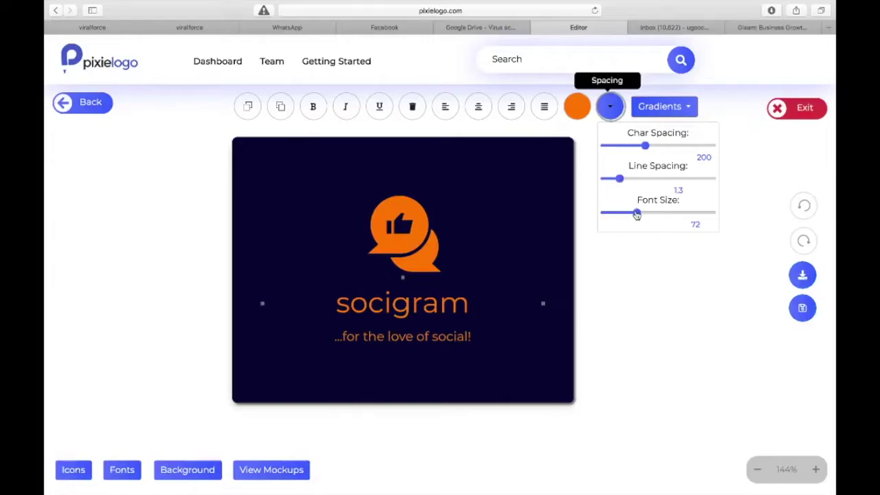
pyautogui.moveTo(637, 213); pyautogui.dragTo(659, 213)
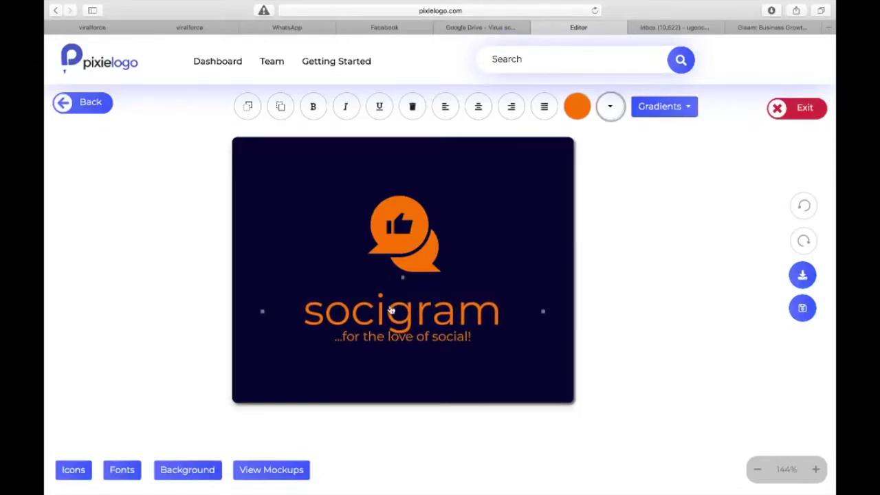
pyautogui.moveTo(390, 311); pyautogui.dragTo(404, 298)
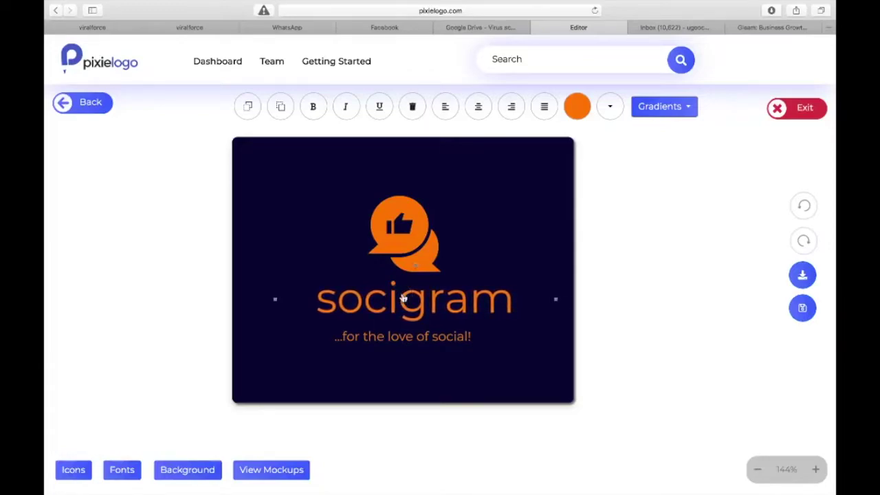
# - Widen the tagline's character spacing
pyautogui.moveTo(393, 340); pyautogui.dragTo(394, 340)
pyautogui.click(610, 107)
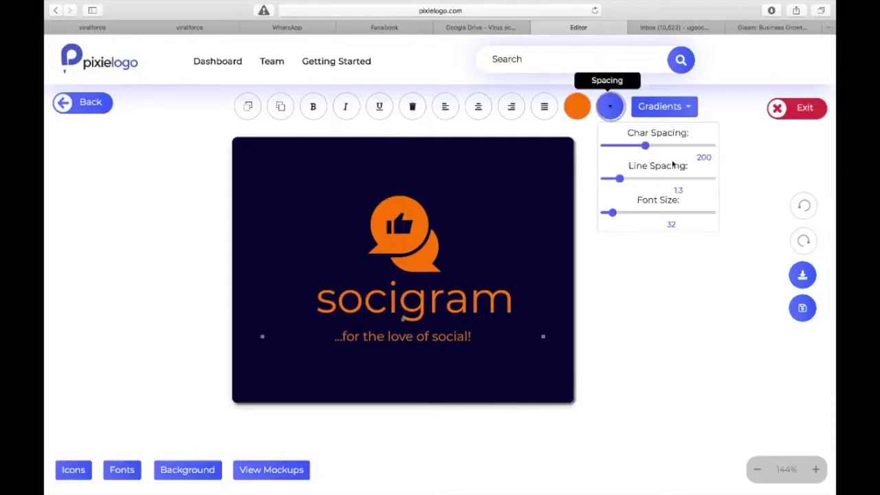
pyautogui.moveTo(646, 150); pyautogui.dragTo(655, 151)
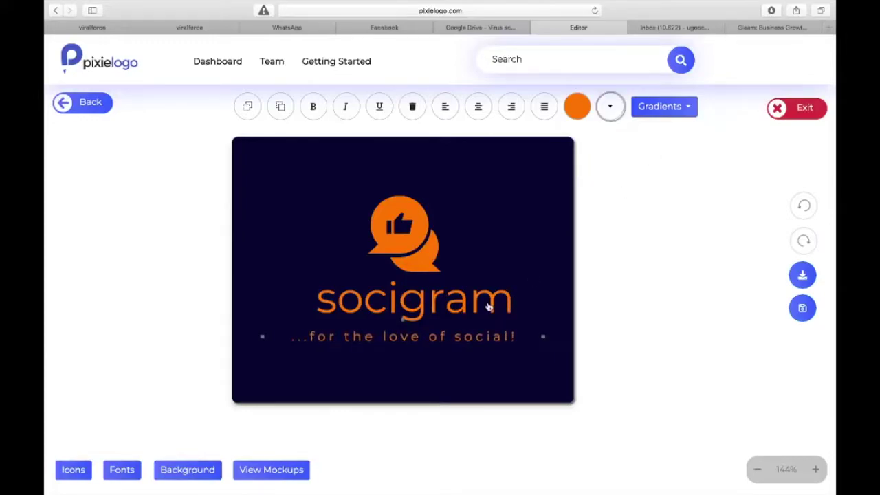
# - Spread socigram's letters to character spacing 300 and recentre it about 20 px left
pyautogui.click(488, 306)
pyautogui.click(610, 106)
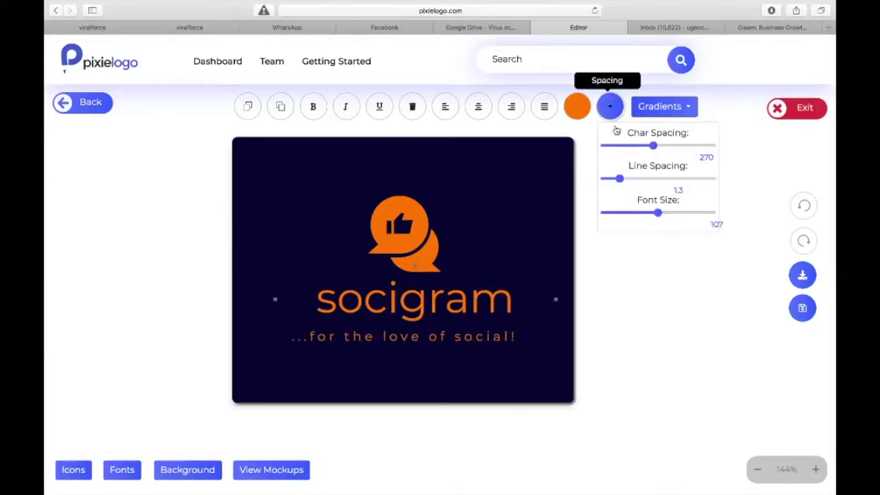
pyautogui.moveTo(651, 151); pyautogui.dragTo(658, 144)
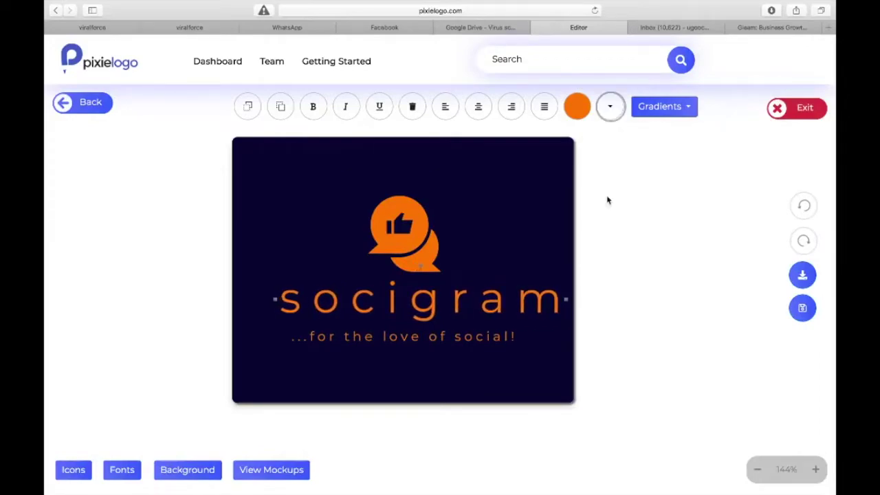
pyautogui.moveTo(429, 308); pyautogui.dragTo(412, 307)
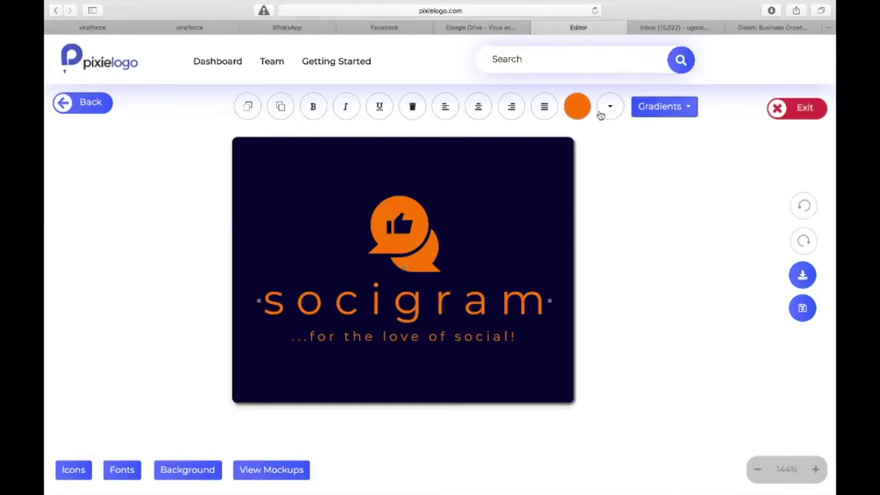
# - Apply the thin, condensed font variation to the socigram name and tagline
pyautogui.click(684, 113)
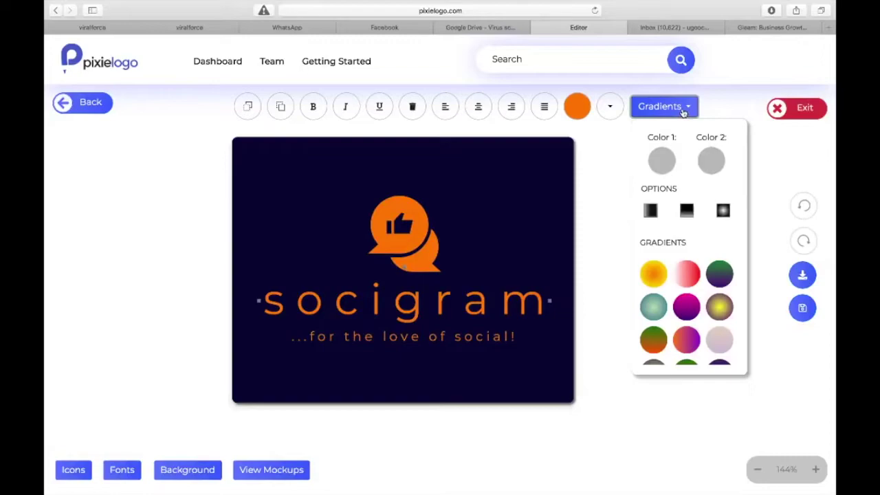
pyautogui.click(684, 113)
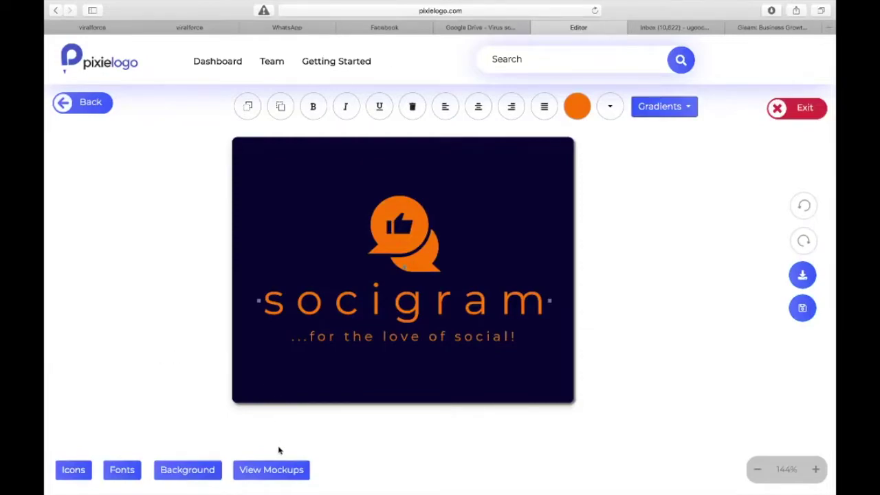
pyautogui.click(122, 475)
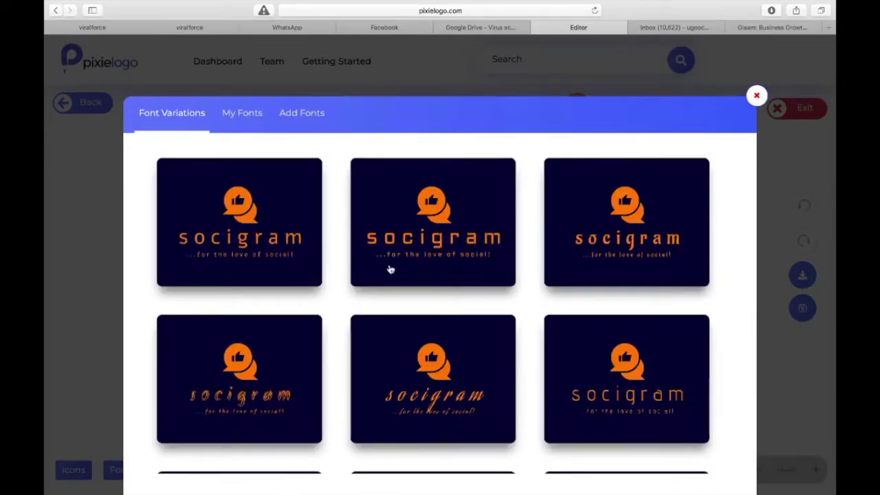
pyautogui.scroll(-5, 377, 275)
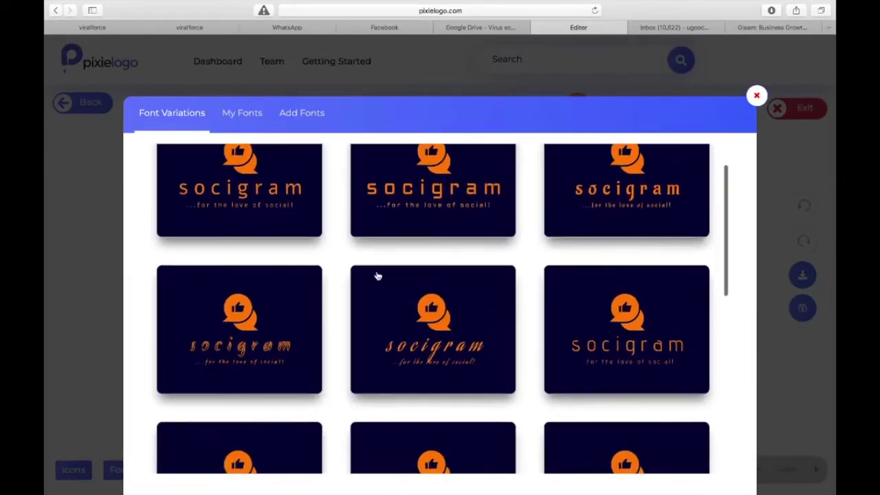
pyautogui.scroll(-6, 378, 275)
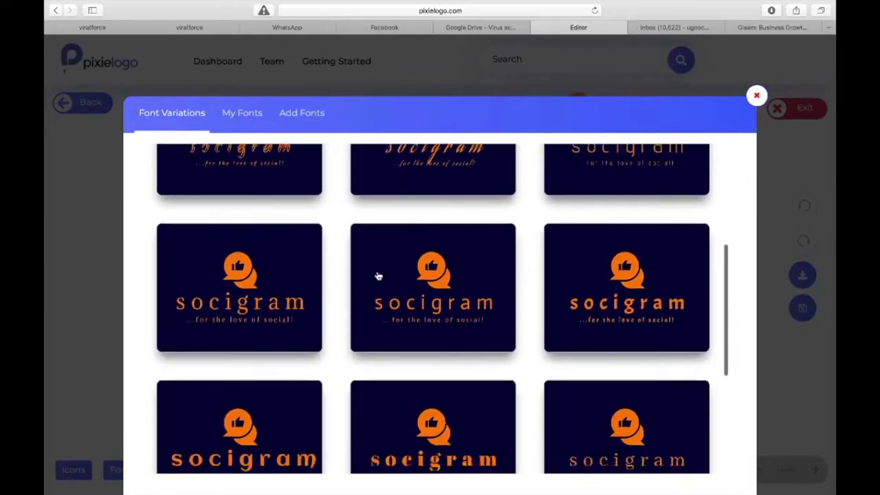
pyautogui.scroll(-5, 377, 276)
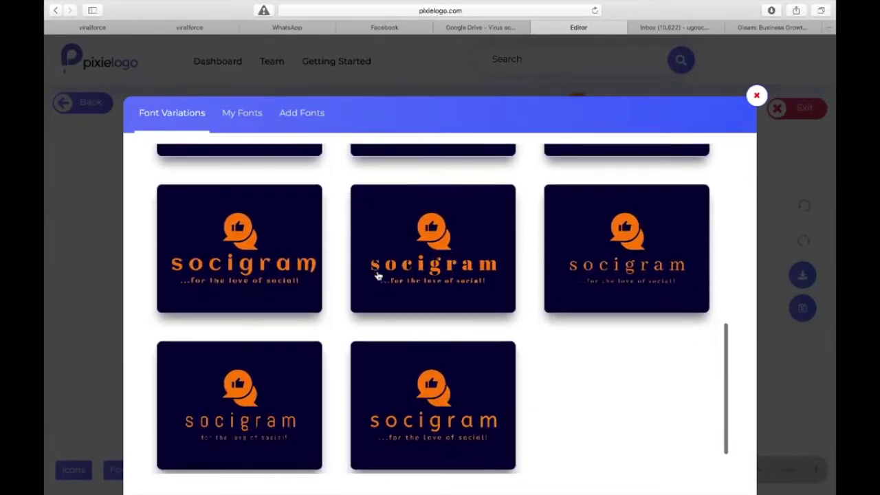
pyautogui.scroll(-2, 377, 275)
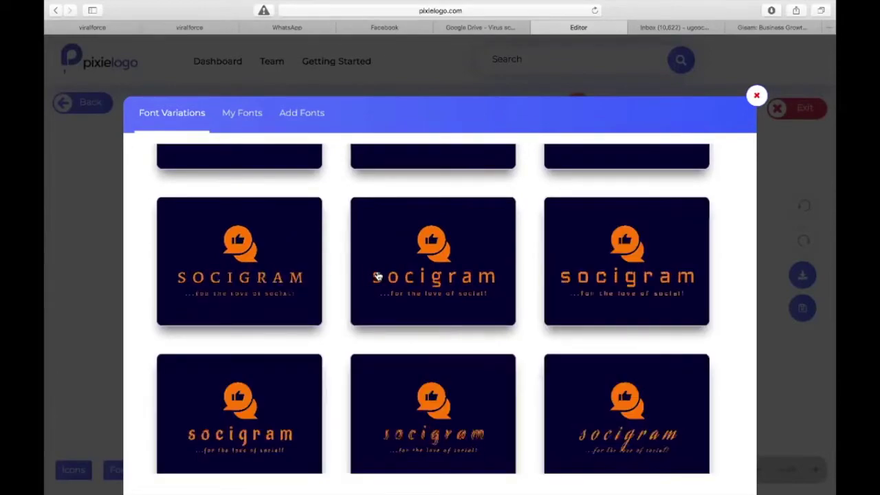
pyautogui.scroll(-4, 378, 276)
pyautogui.scroll(-5, 378, 275)
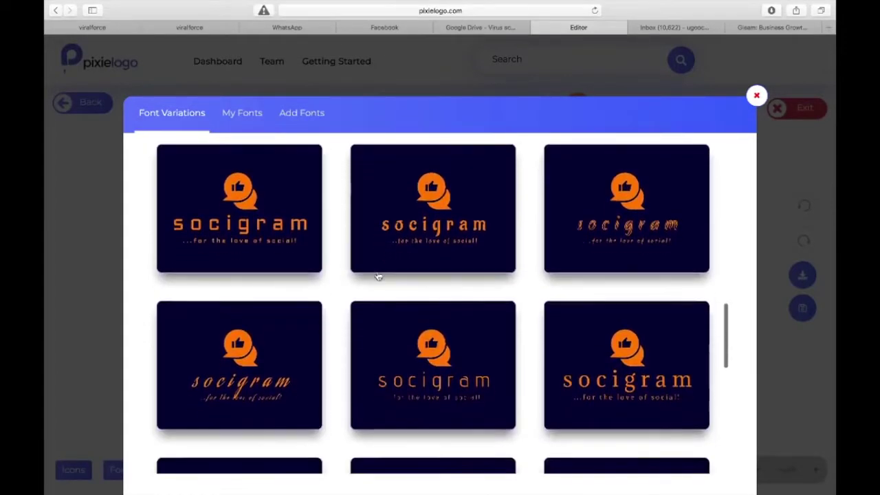
pyautogui.scroll(-6, 378, 276)
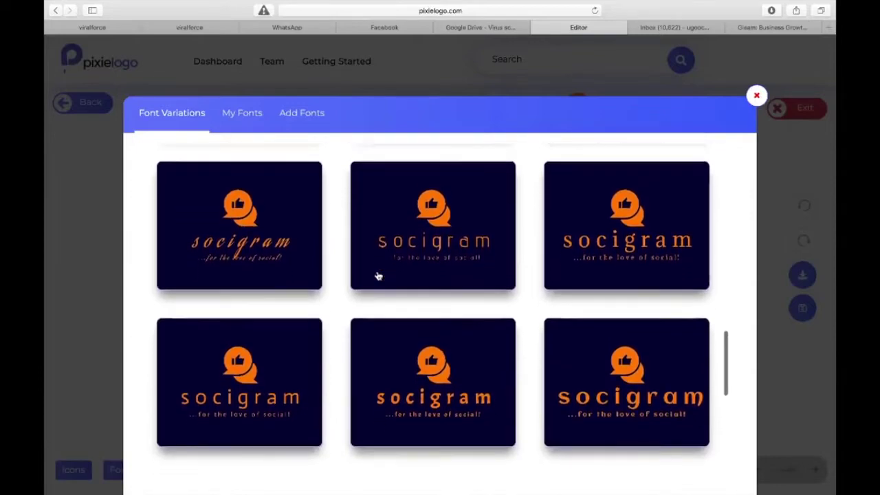
pyautogui.scroll(-5, 378, 275)
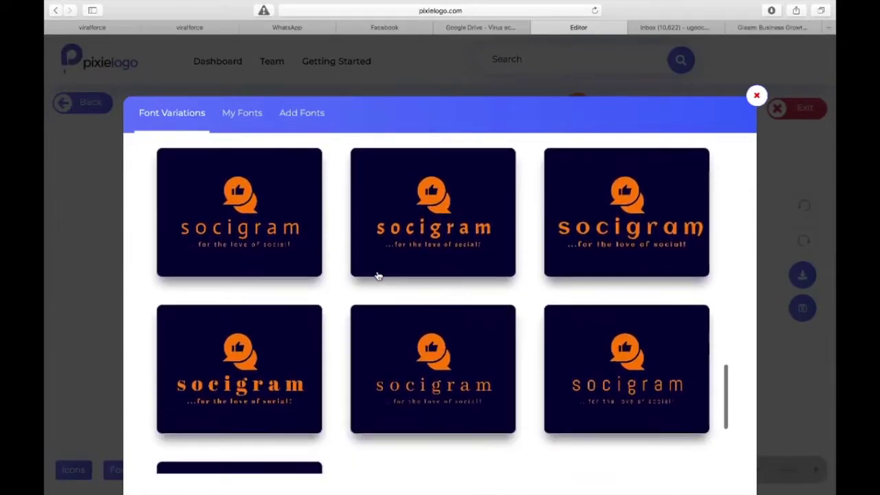
pyautogui.scroll(-2, 378, 276)
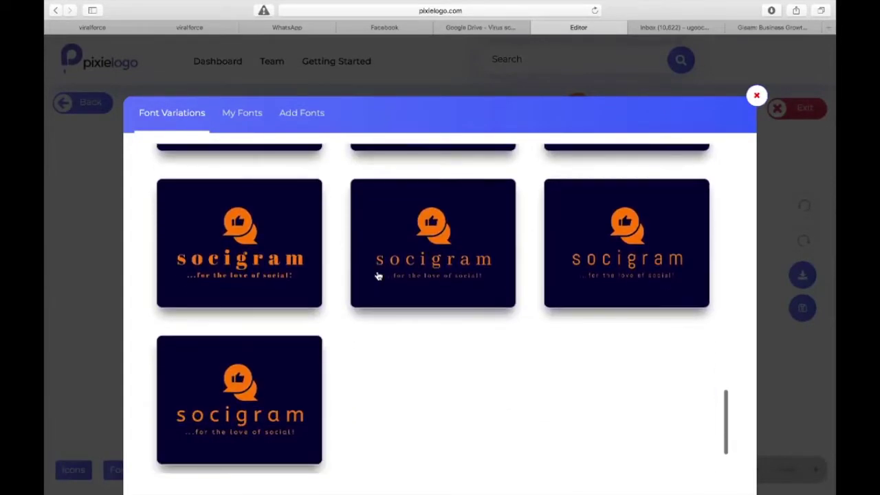
pyautogui.click(629, 255)
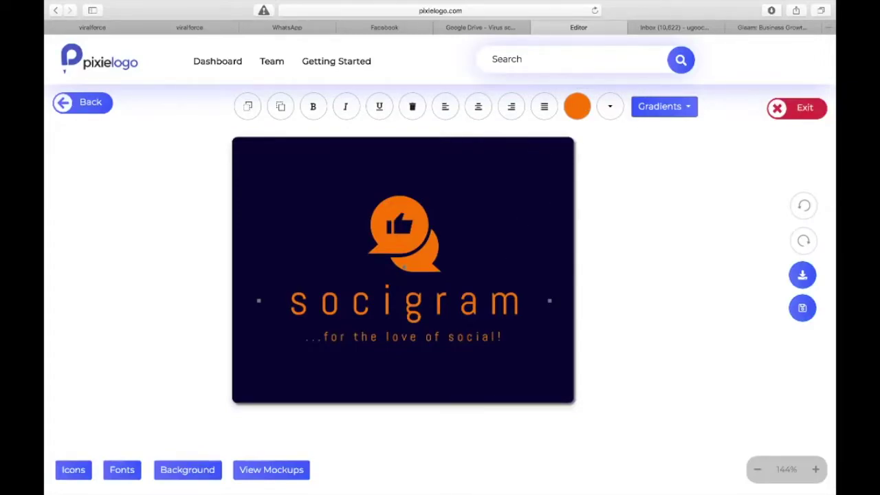
pyautogui.click(258, 474)
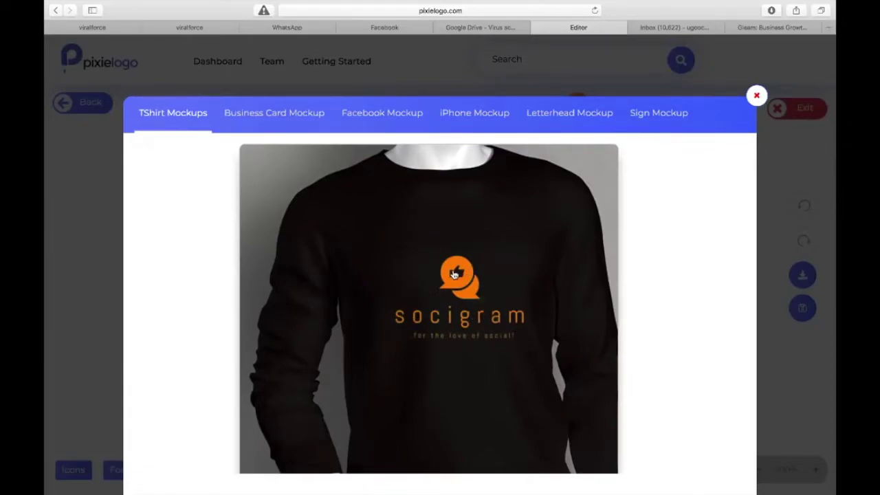
pyautogui.click(274, 114)
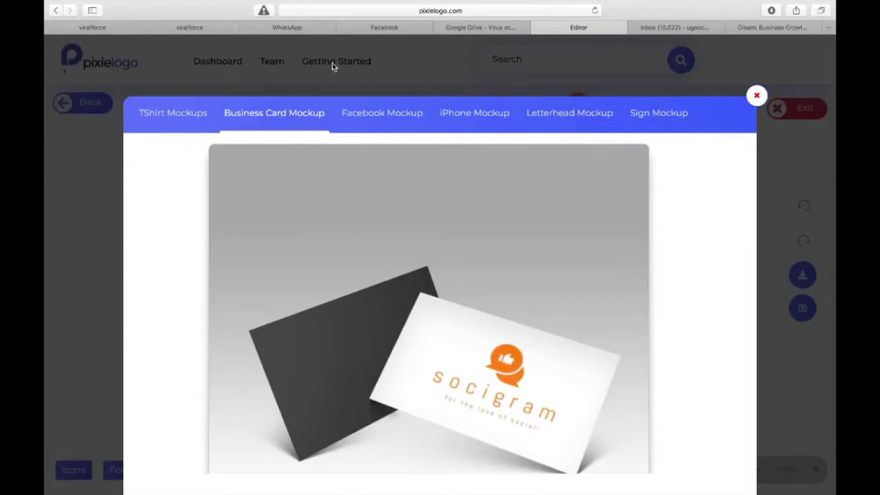
pyautogui.click(393, 120)
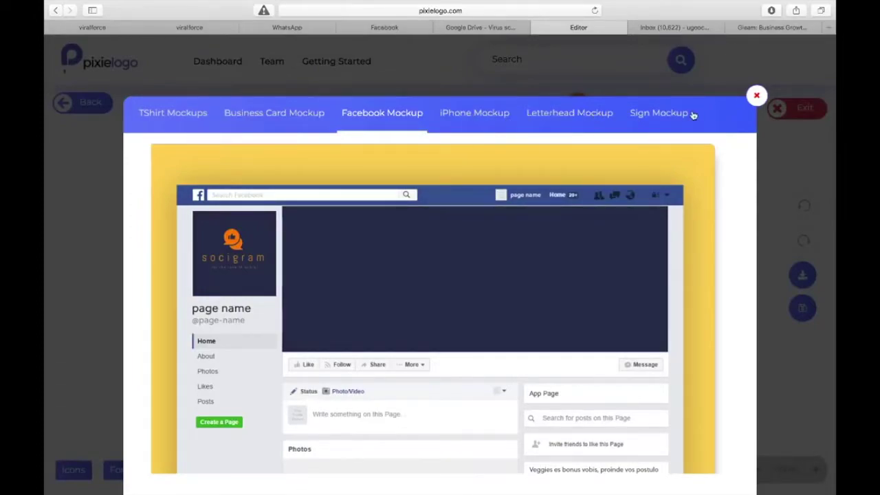
pyautogui.click(659, 114)
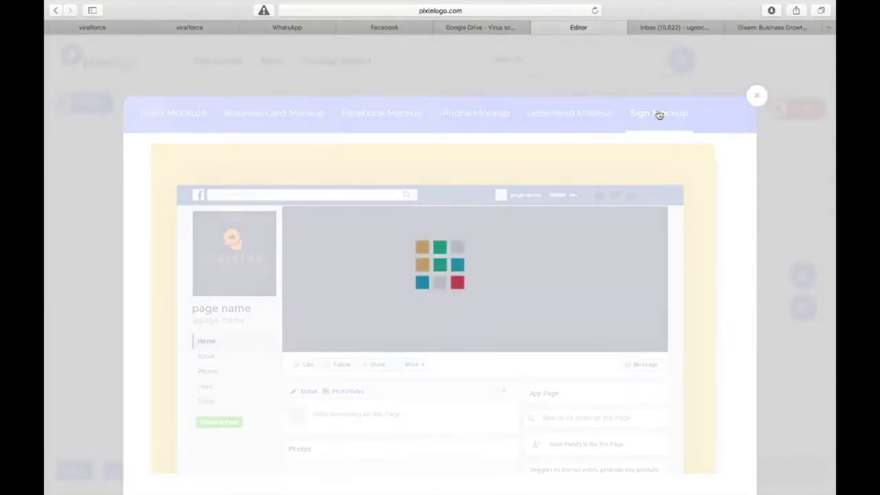
pyautogui.moveTo(255, 480)
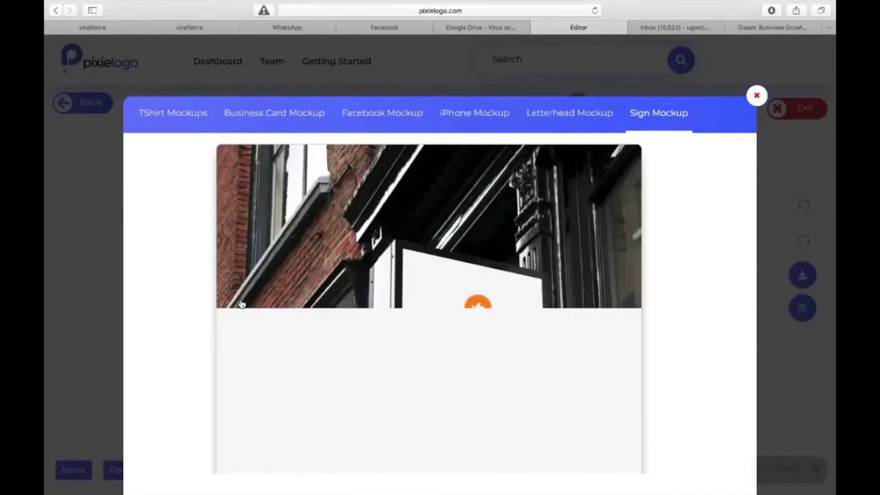
pyautogui.scroll(-2, 241, 304)
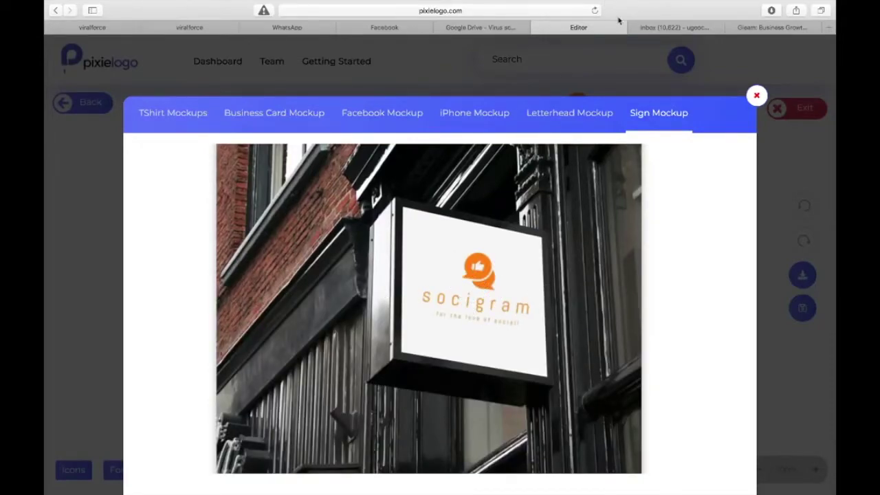
pyautogui.click(756, 95)
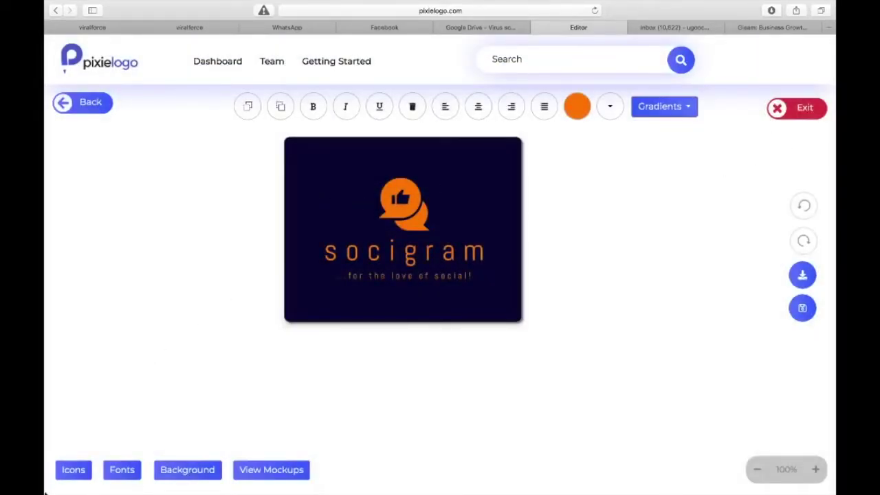
pyautogui.click(73, 470)
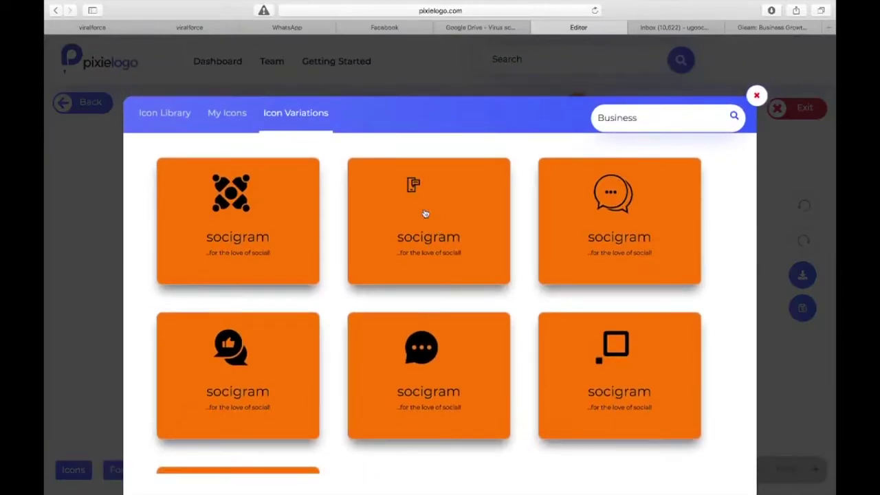
pyautogui.scroll(-3, 343, 325)
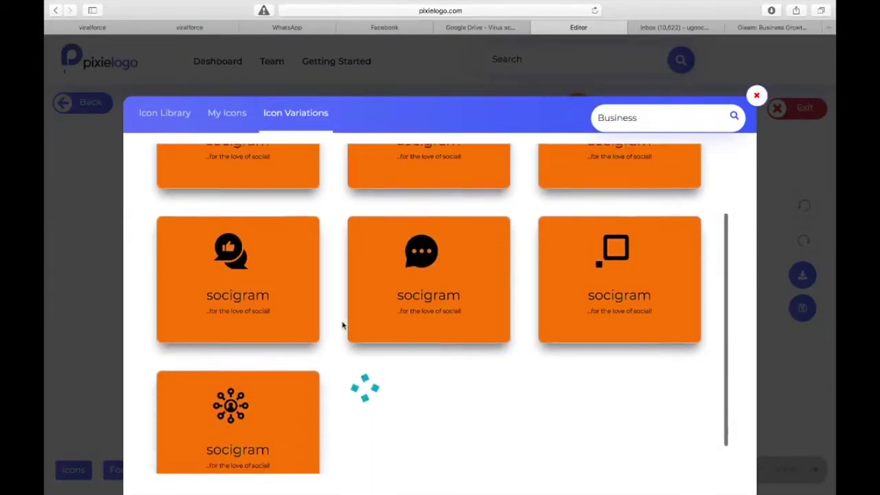
pyautogui.click(178, 126)
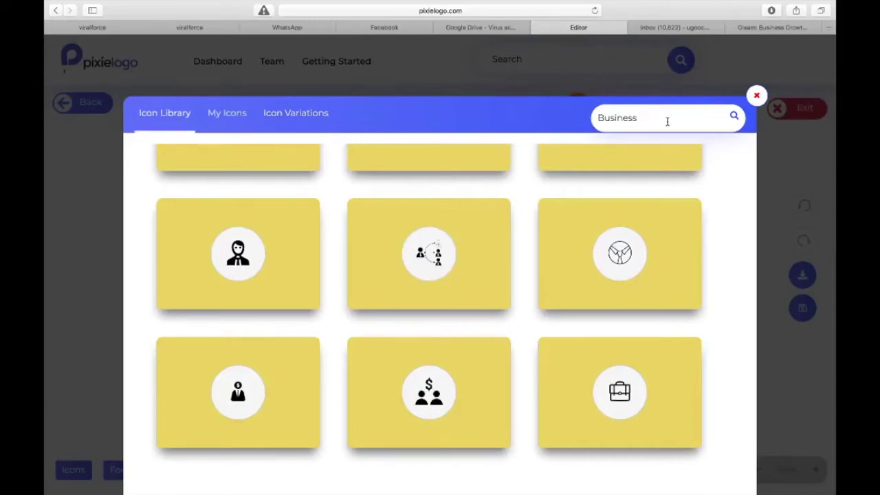
pyautogui.click(221, 116)
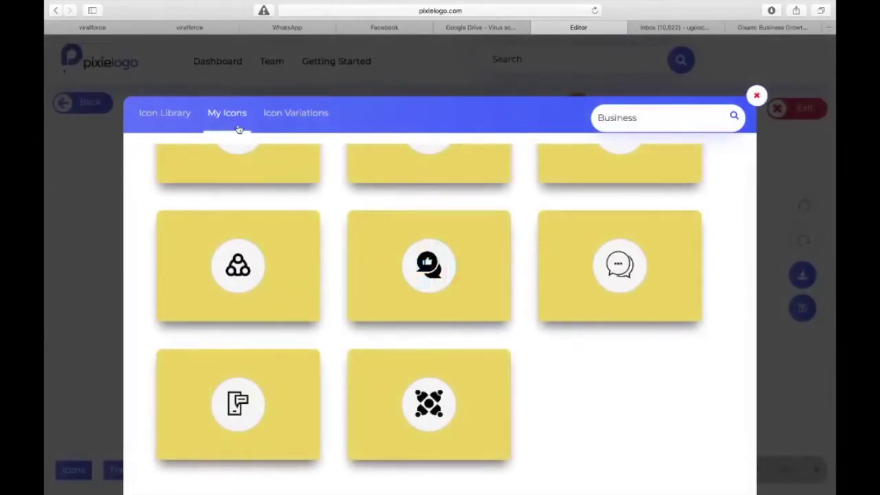
pyautogui.moveTo(783, 5)
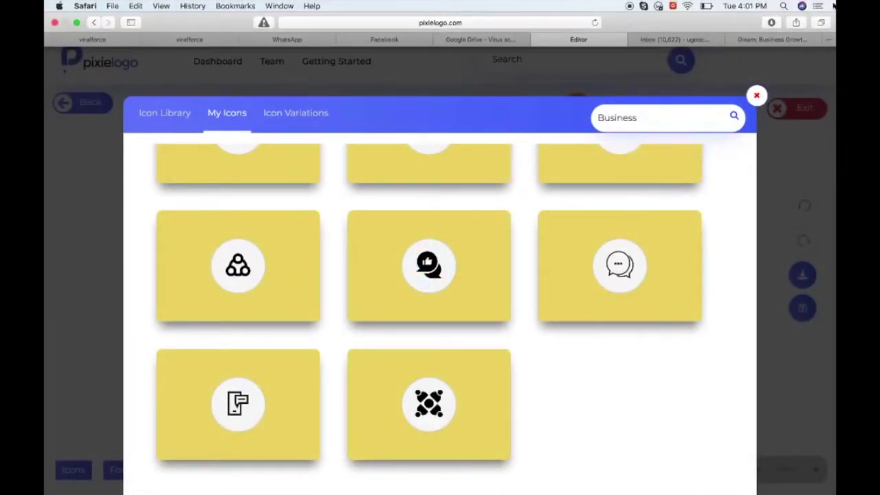
pyautogui.click(757, 94)
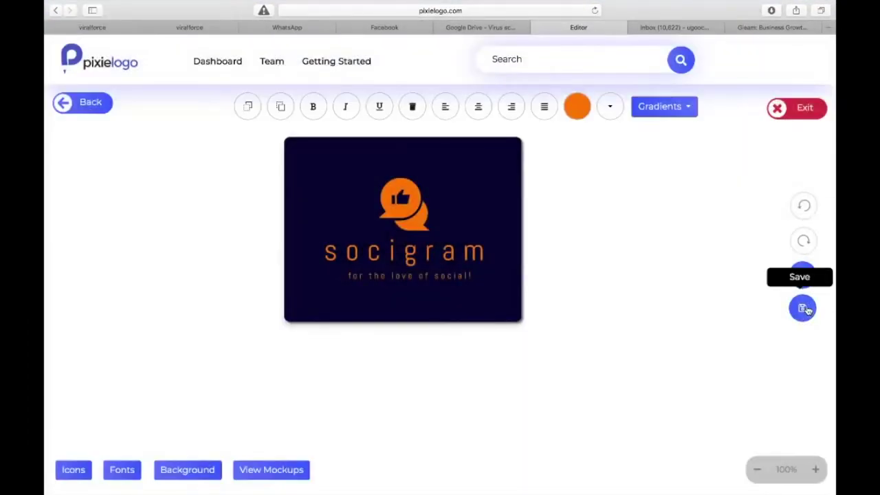
# - Save the logo as design 'socigram' in the Sample project
pyautogui.click(806, 309)
pyautogui.click(429, 134)
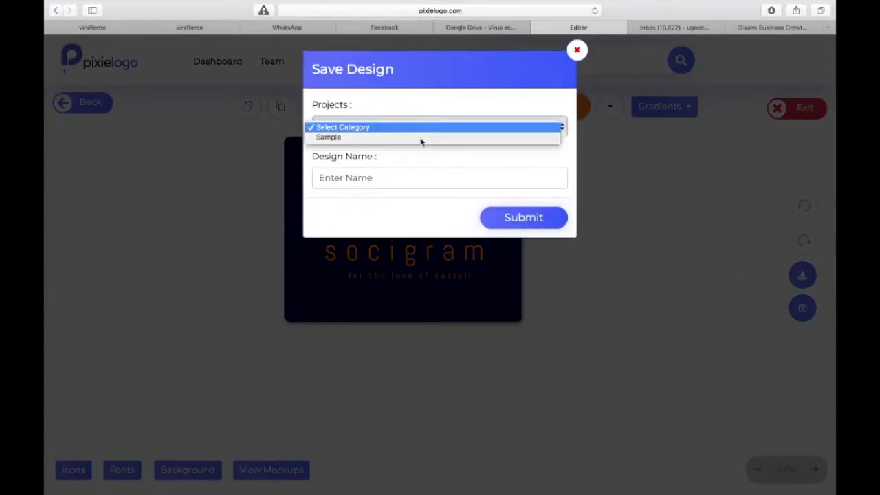
pyautogui.click(417, 141)
pyautogui.click(378, 181)
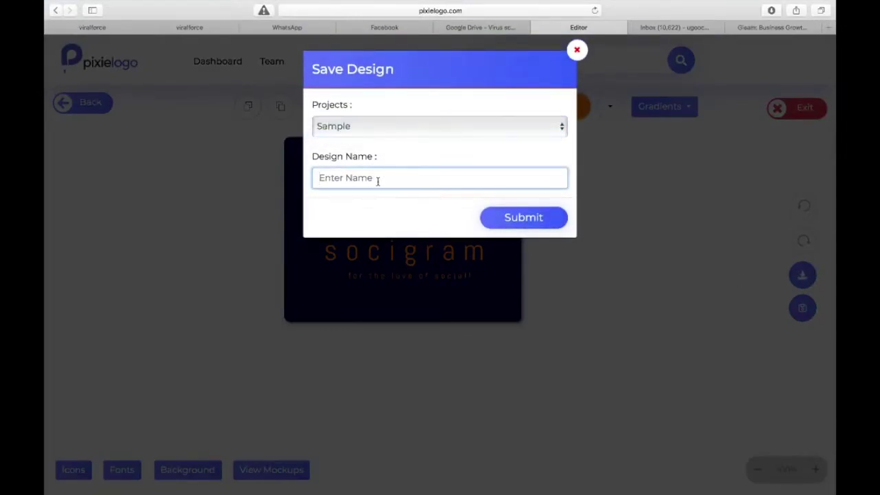
pyautogui.write('socigram')
pyautogui.click(524, 216)
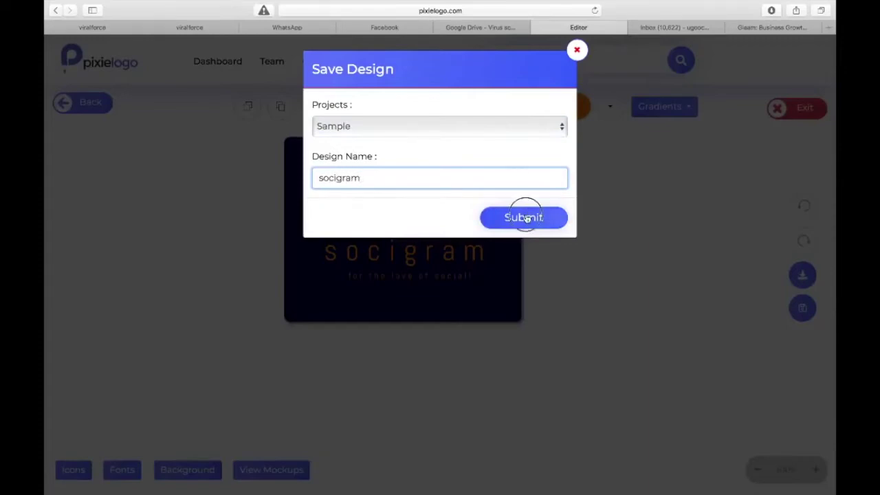
pyautogui.click(524, 231)
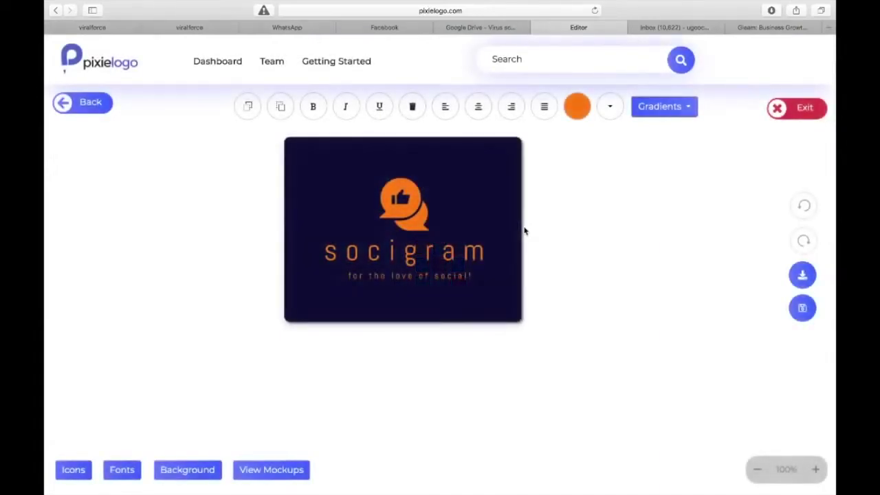
# - Replace the thumbs-up icon's orange fill with the magenta gradient and save the design again
pyautogui.click(422, 219)
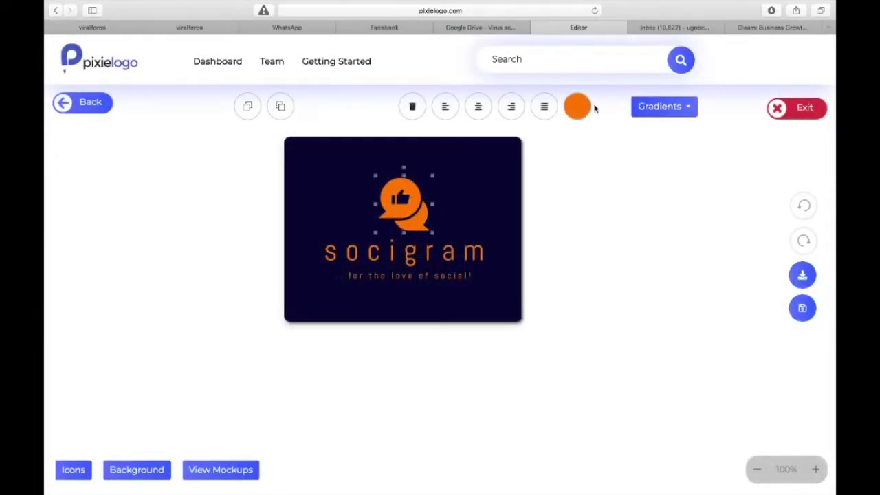
pyautogui.click(660, 108)
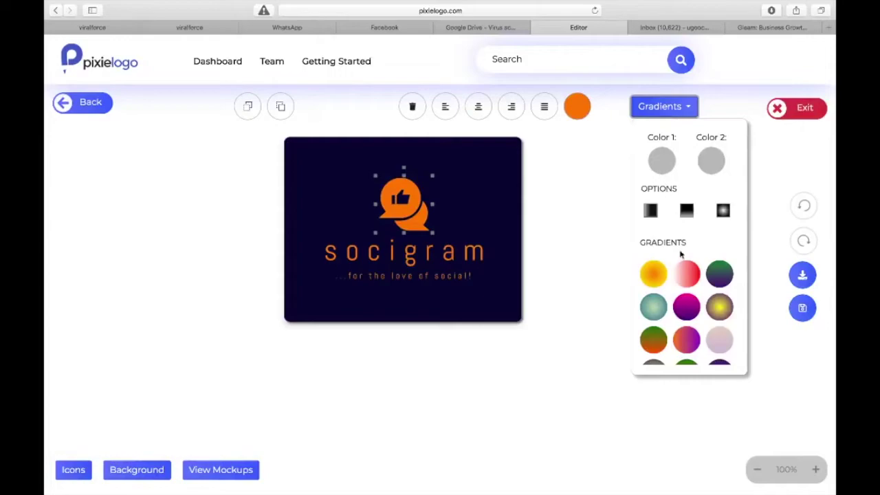
pyautogui.click(686, 274)
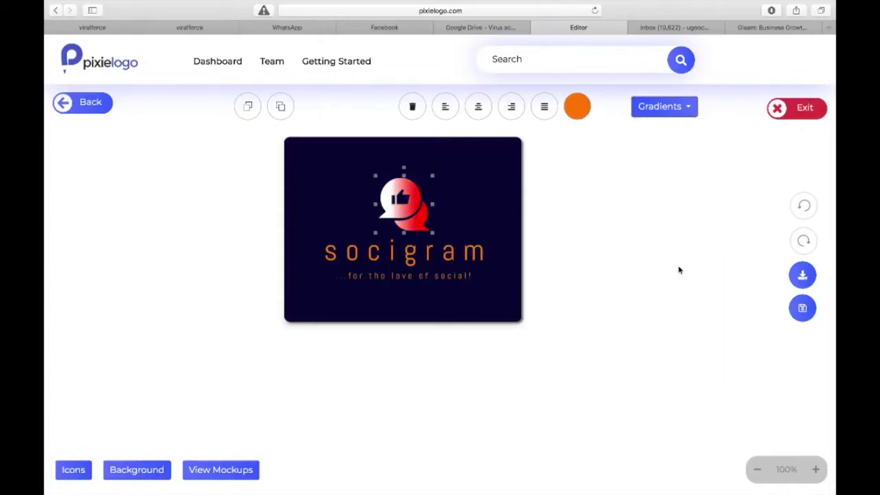
pyautogui.click(687, 108)
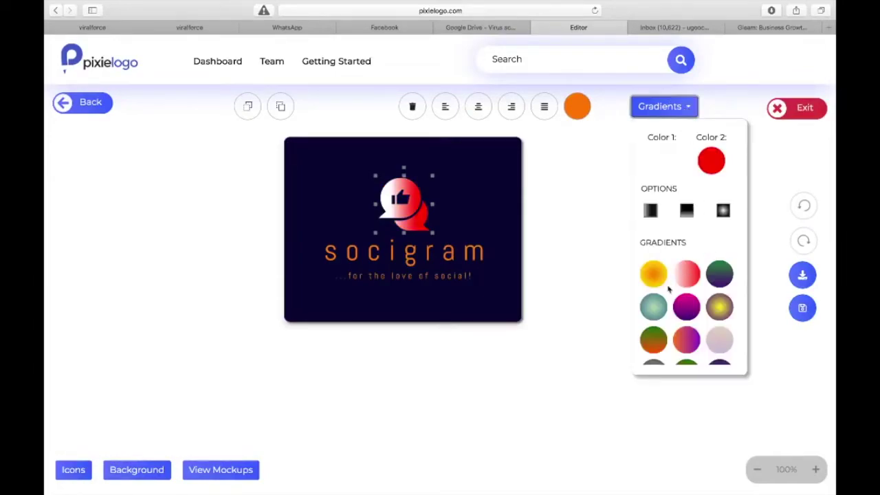
pyautogui.click(686, 308)
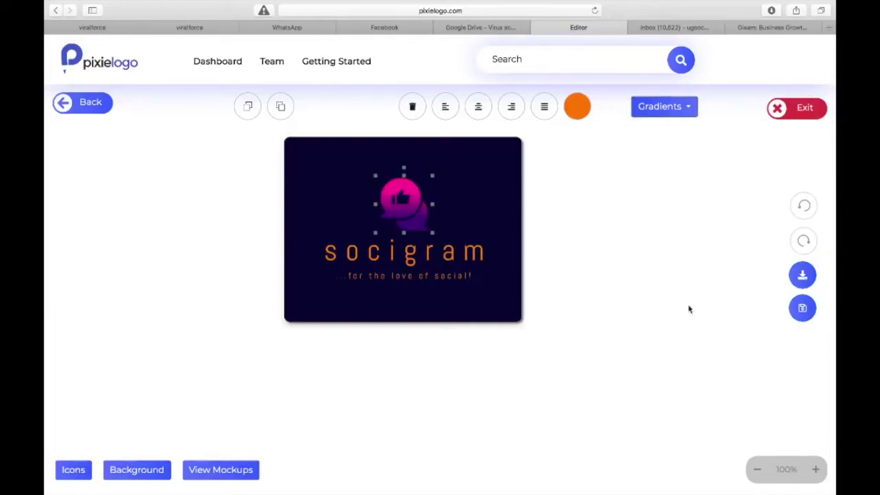
pyautogui.click(473, 182)
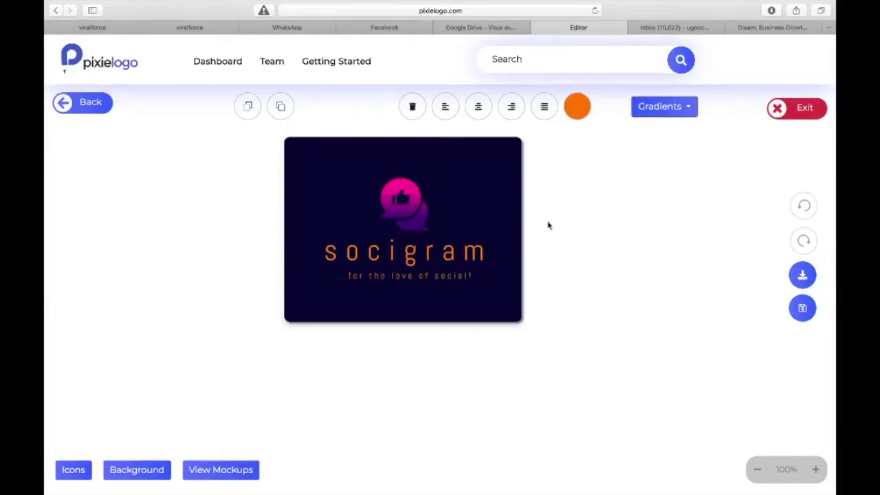
pyautogui.click(802, 308)
pyautogui.click(802, 276)
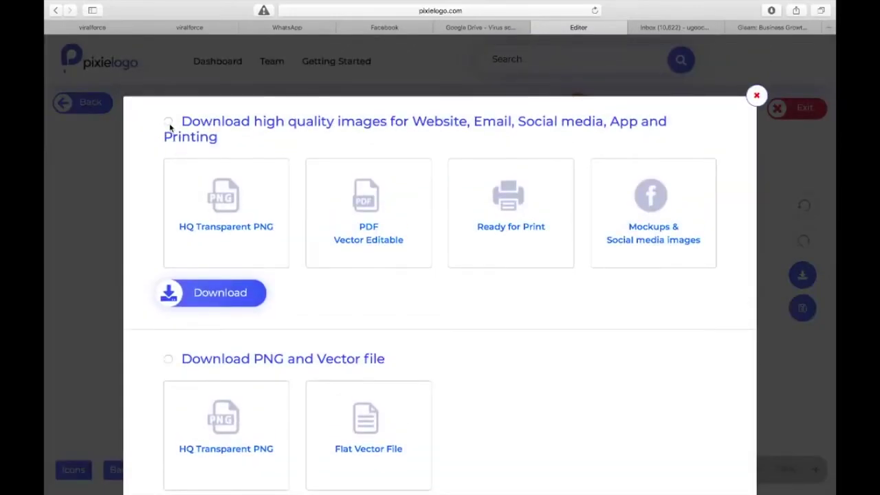
pyautogui.click(168, 122)
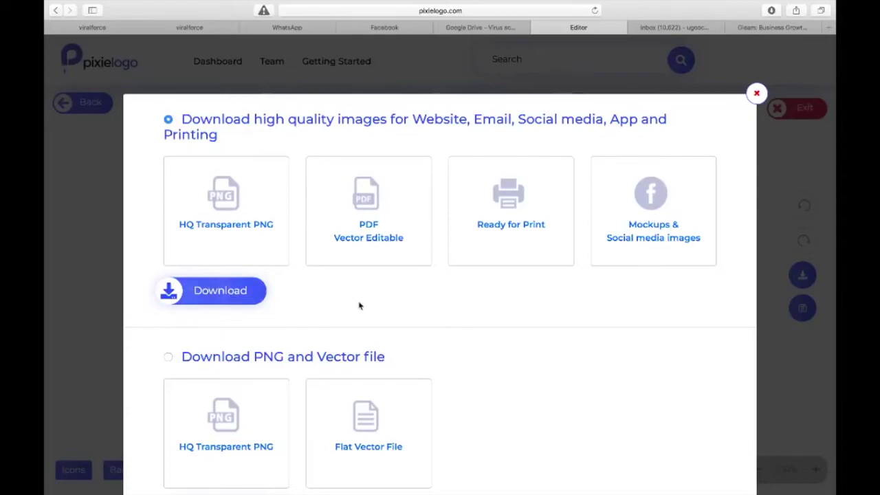
pyautogui.click(168, 357)
pyautogui.scroll(-2, 234, 361)
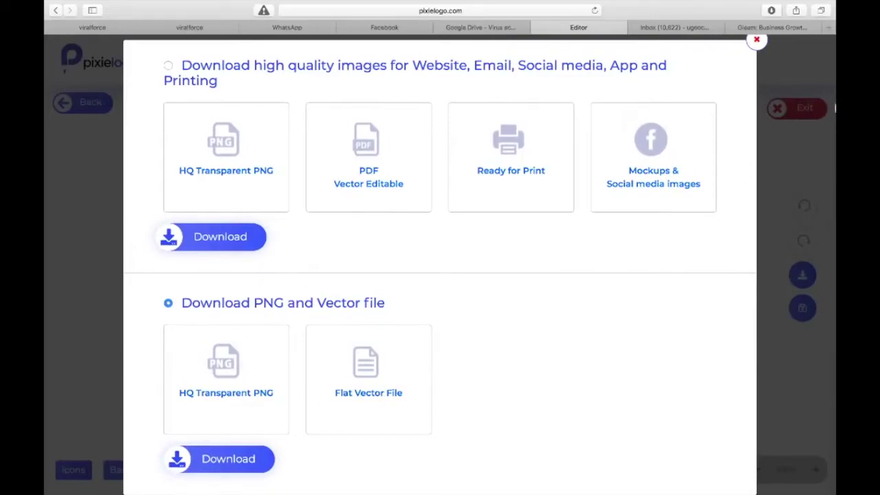
pyautogui.click(756, 39)
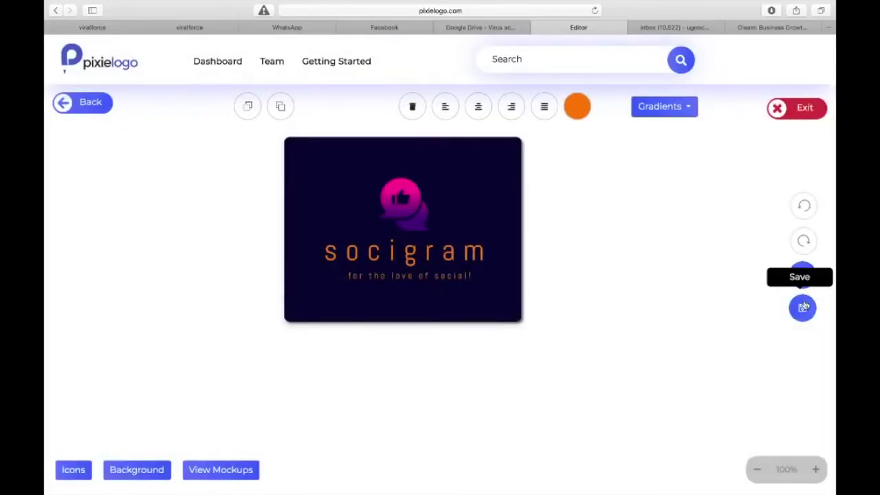
# - Exit to the dashboard, check the saved socigram design, then show the Admin Templates logos
pyautogui.click(796, 108)
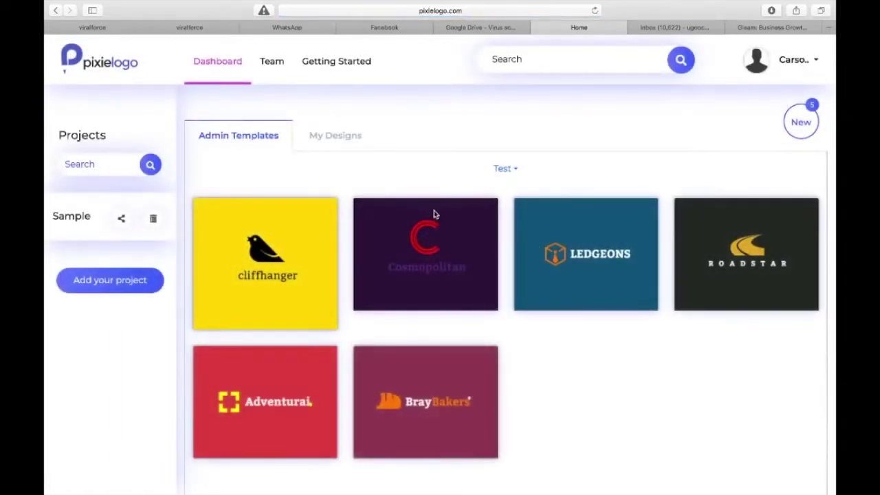
pyautogui.click(334, 136)
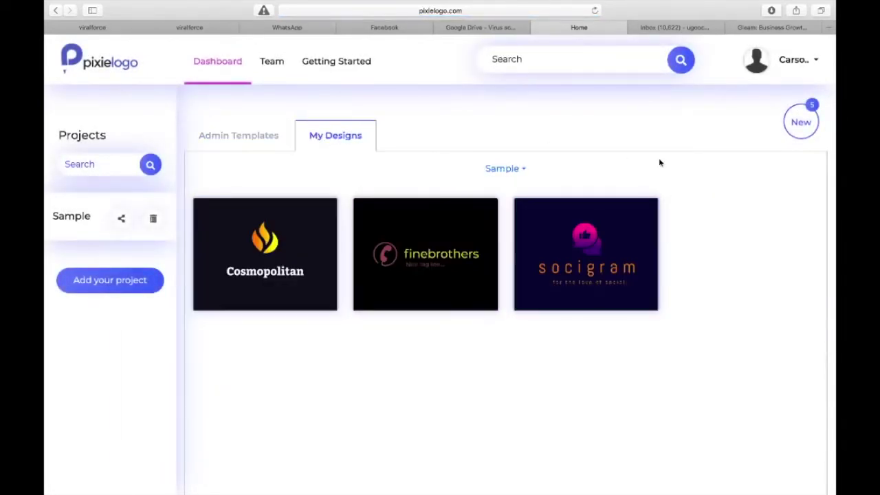
pyautogui.moveTo(590, 256)
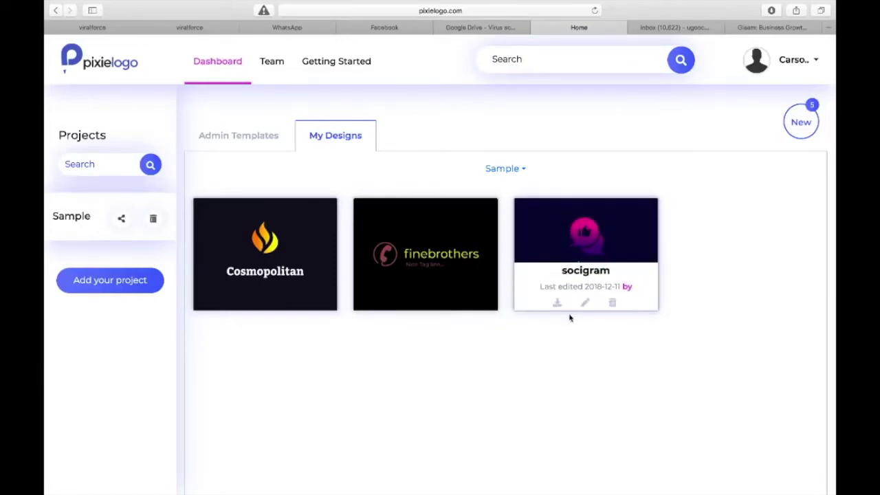
pyautogui.click(249, 139)
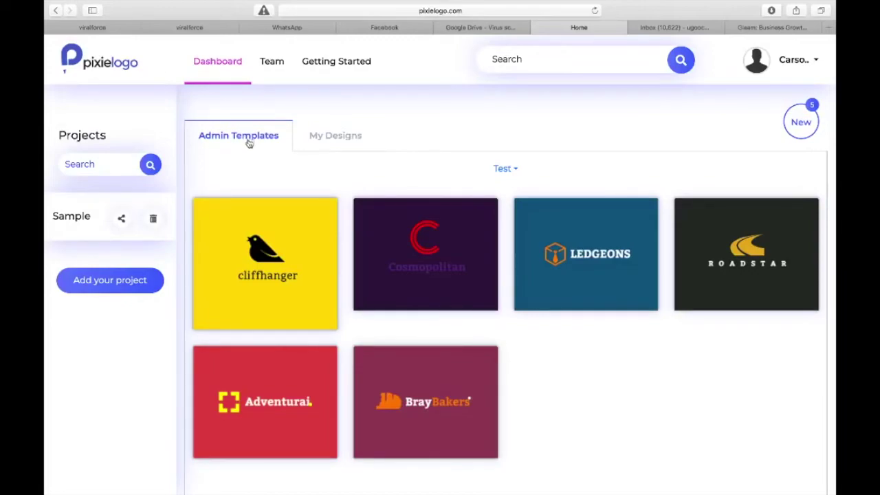
pyautogui.click(121, 220)
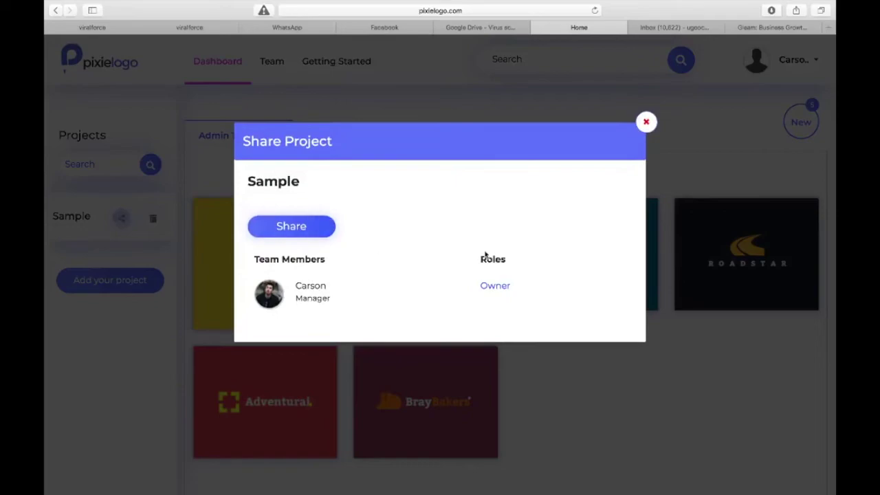
pyautogui.click(291, 226)
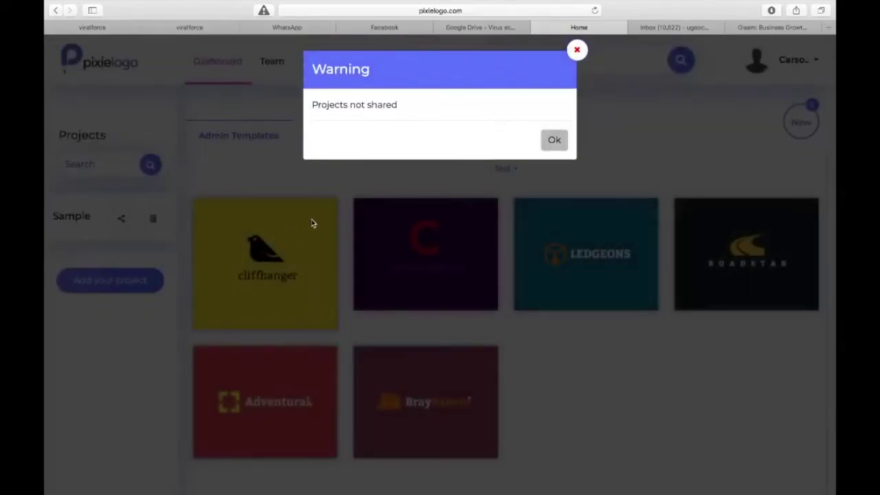
pyautogui.click(552, 141)
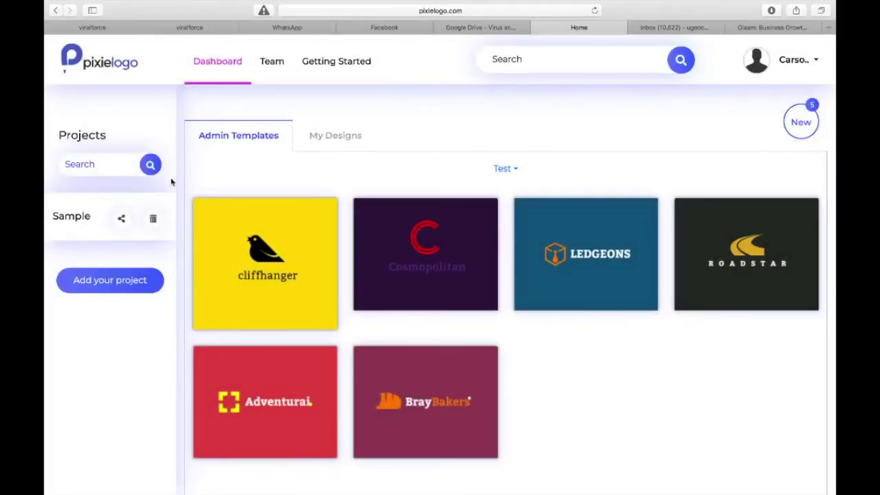
pyautogui.click(122, 220)
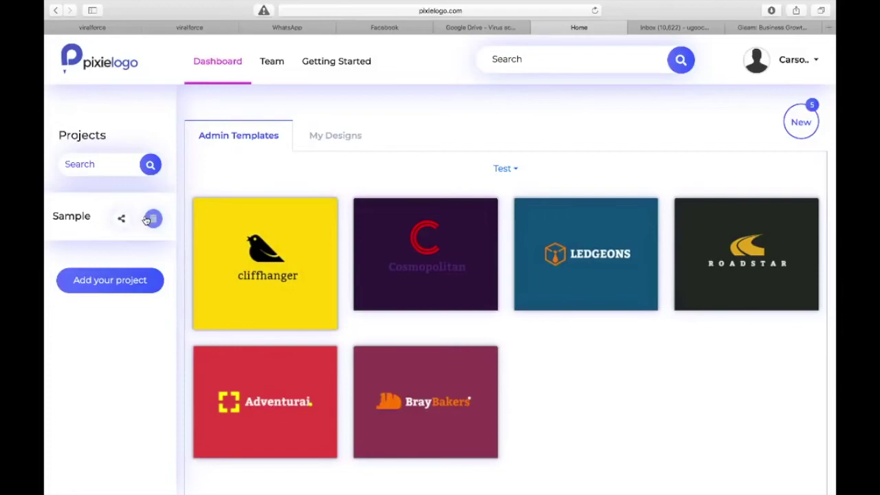
pyautogui.click(147, 219)
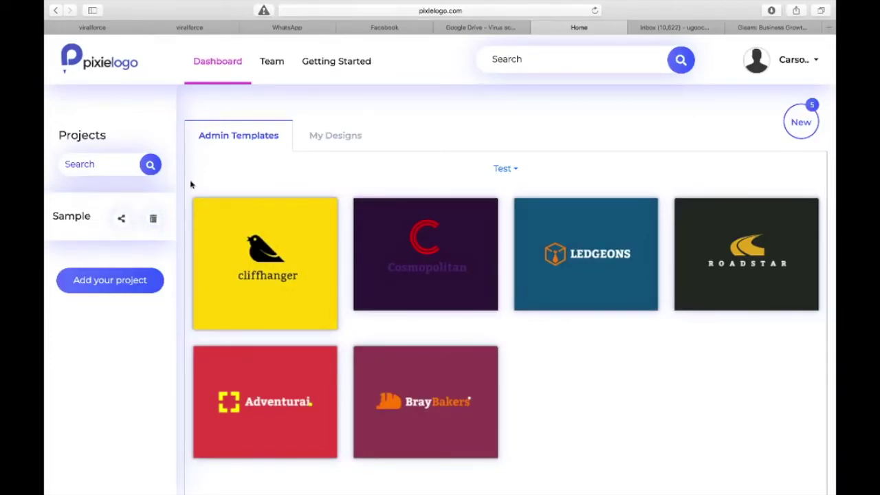
pyautogui.click(321, 137)
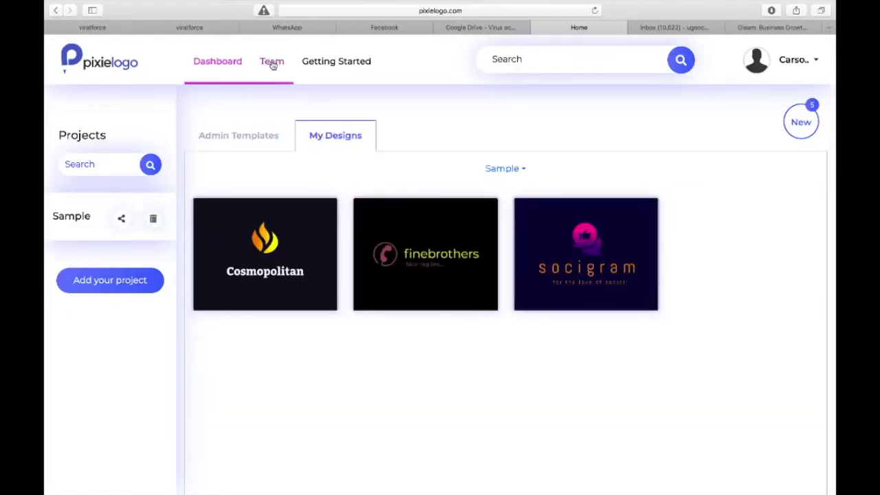
# - Invite a new teammate by entering their e-mail on the Team page and confirm
pyautogui.click(272, 63)
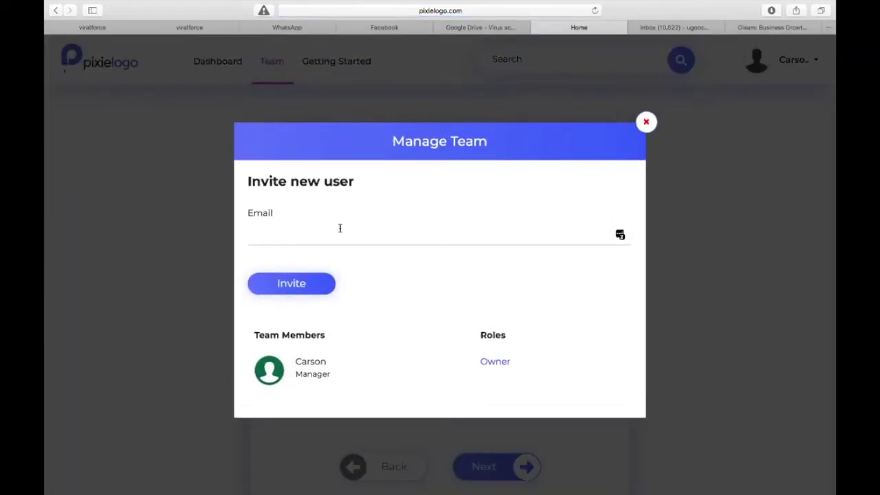
pyautogui.click(341, 231)
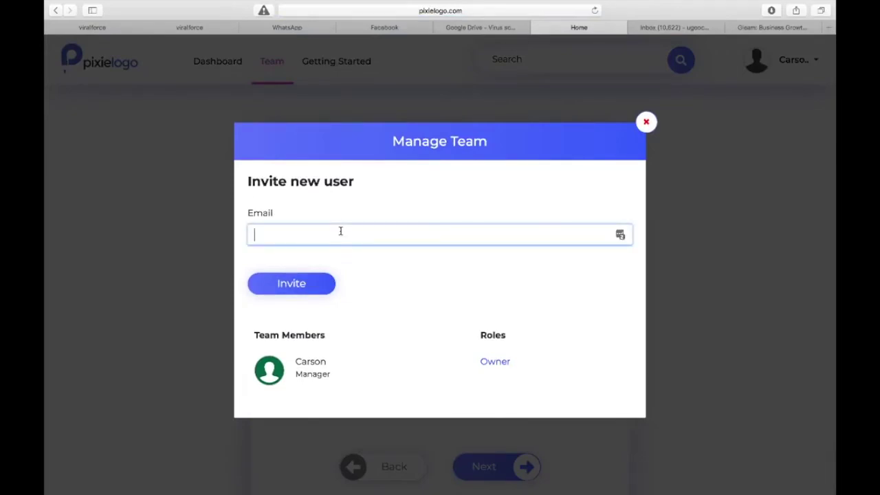
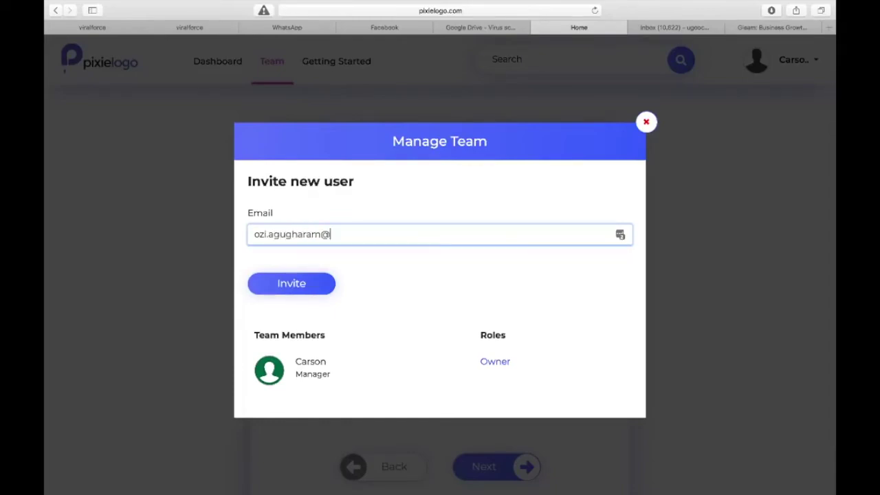
pyautogui.click(302, 283)
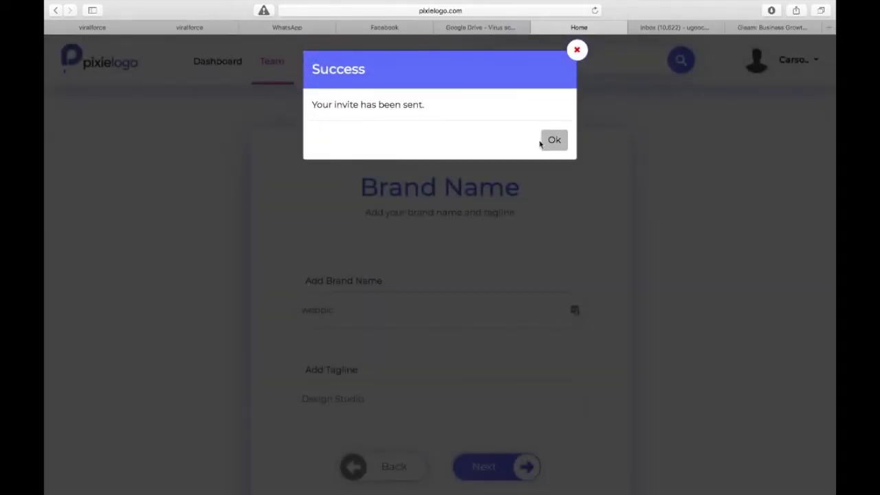
pyautogui.click(550, 142)
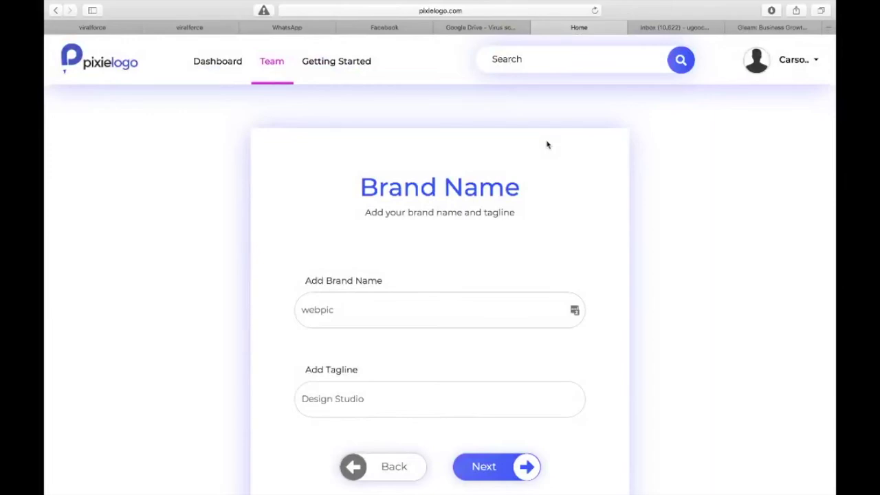
pyautogui.click(216, 62)
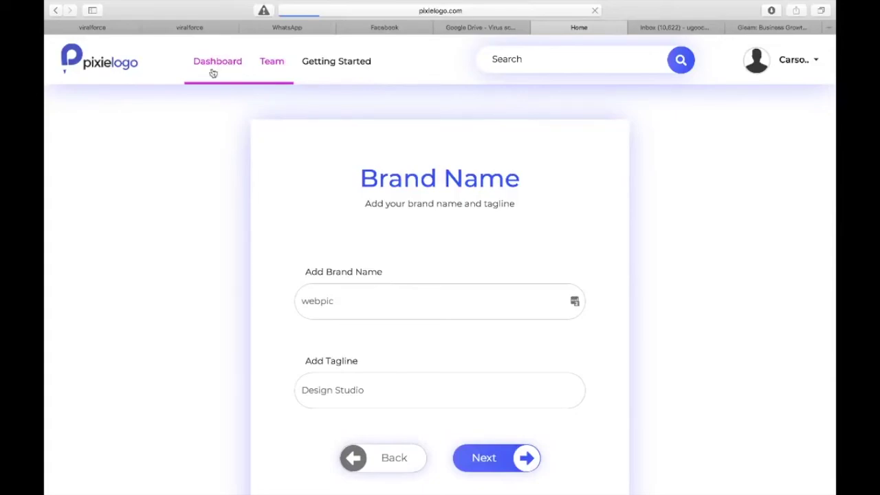
pyautogui.click(207, 61)
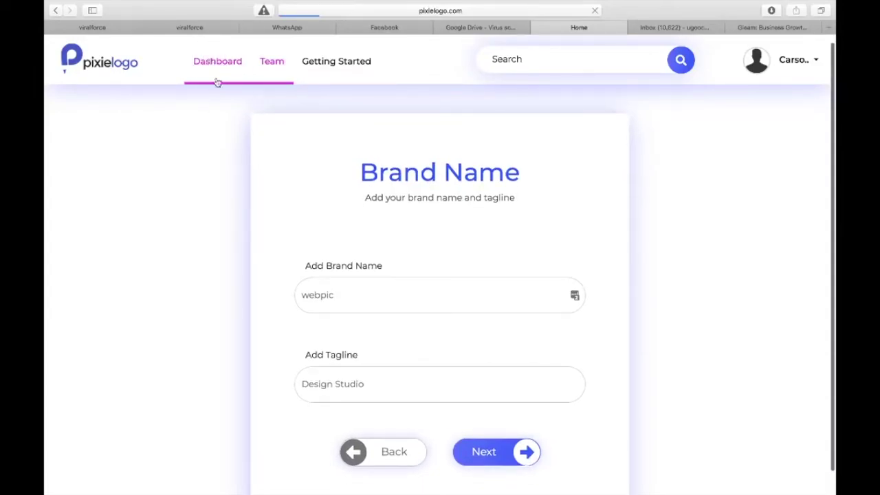